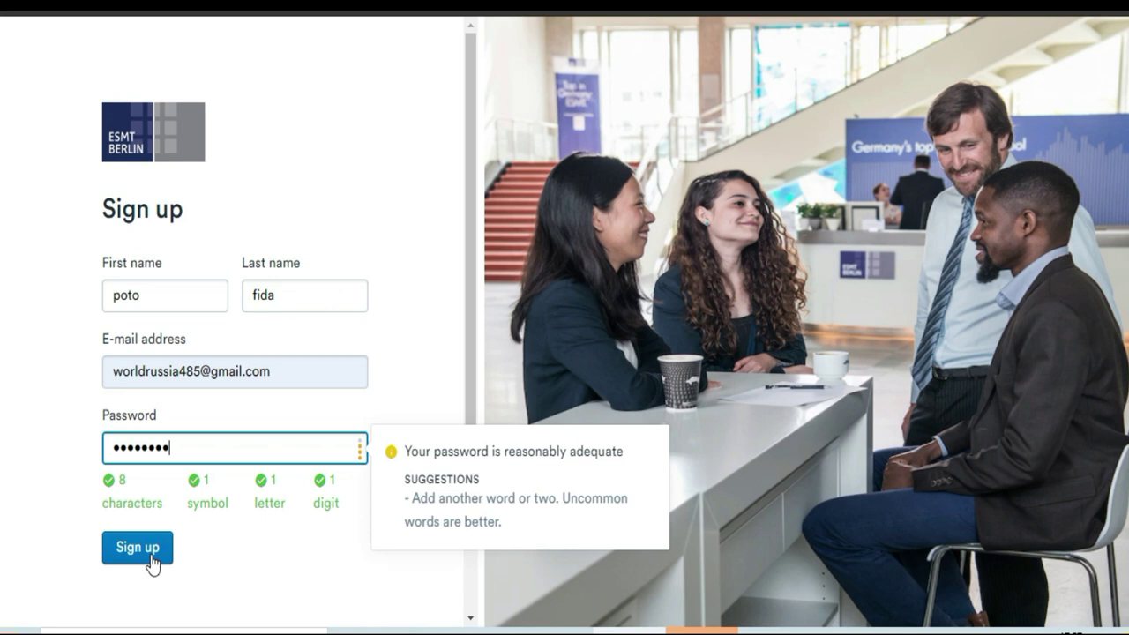
Step: Submit the new account sign-up form to reach the Data Protection Regulation page
left_click(152, 563)
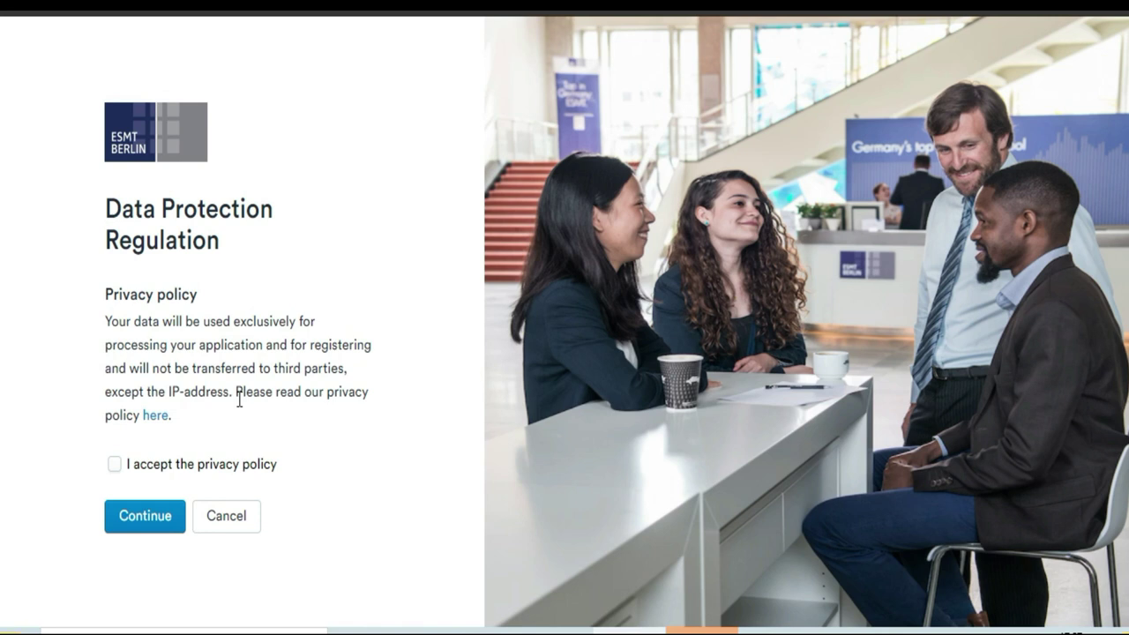
Step: Tick 'I accept the privacy policy', continue, and save the login password in Chrome
left_click(115, 469)
left_click(138, 510)
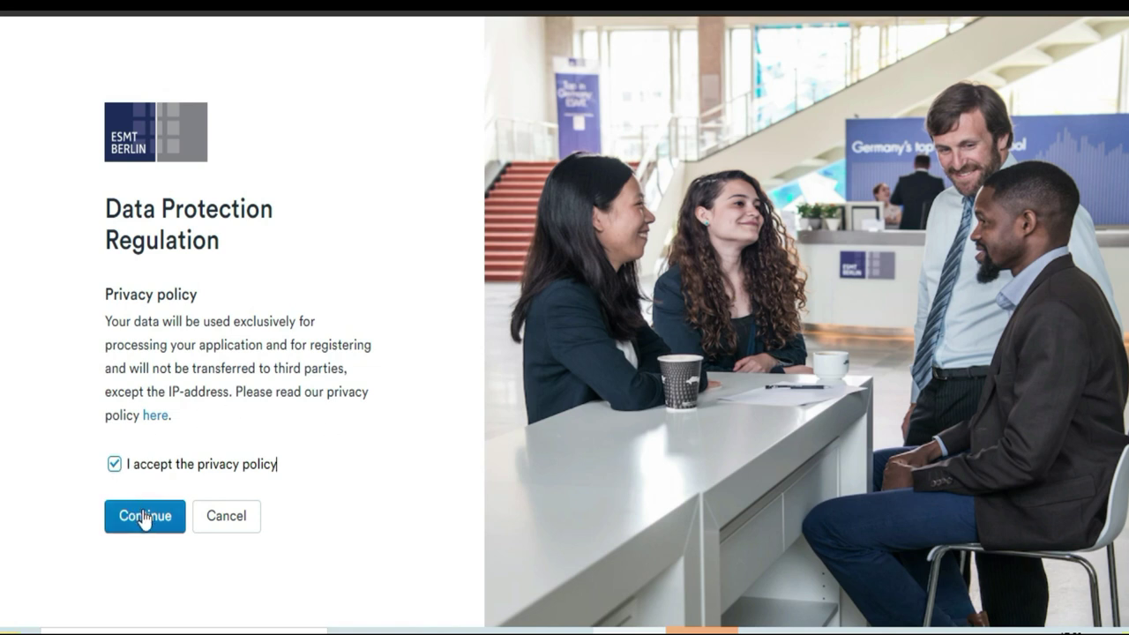
left_click(145, 521)
left_click(147, 524)
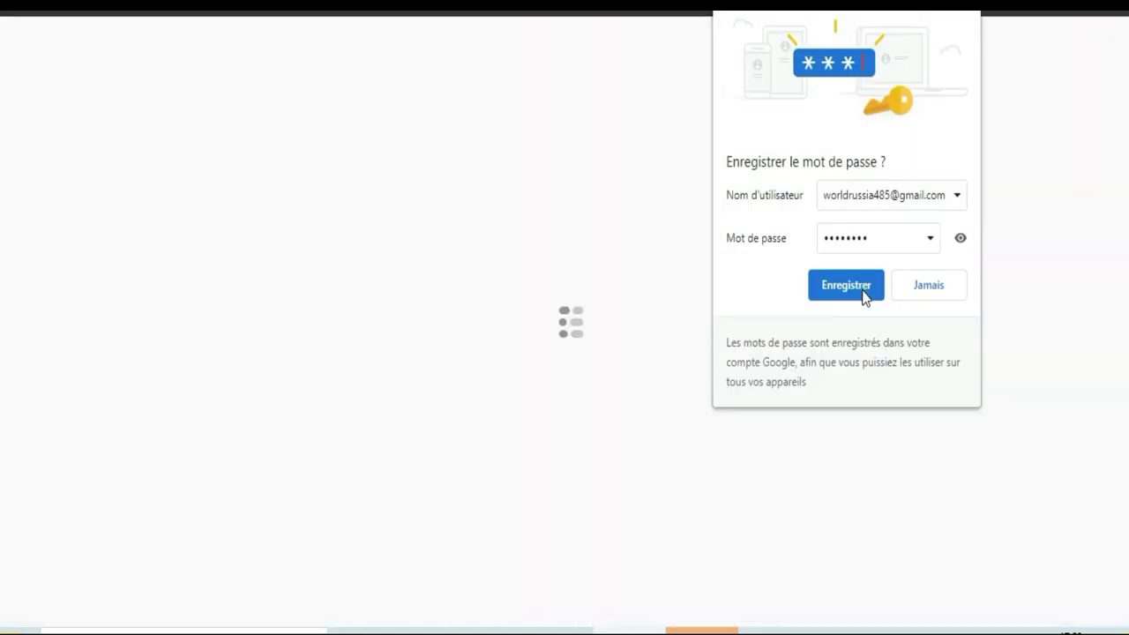
left_click(861, 287)
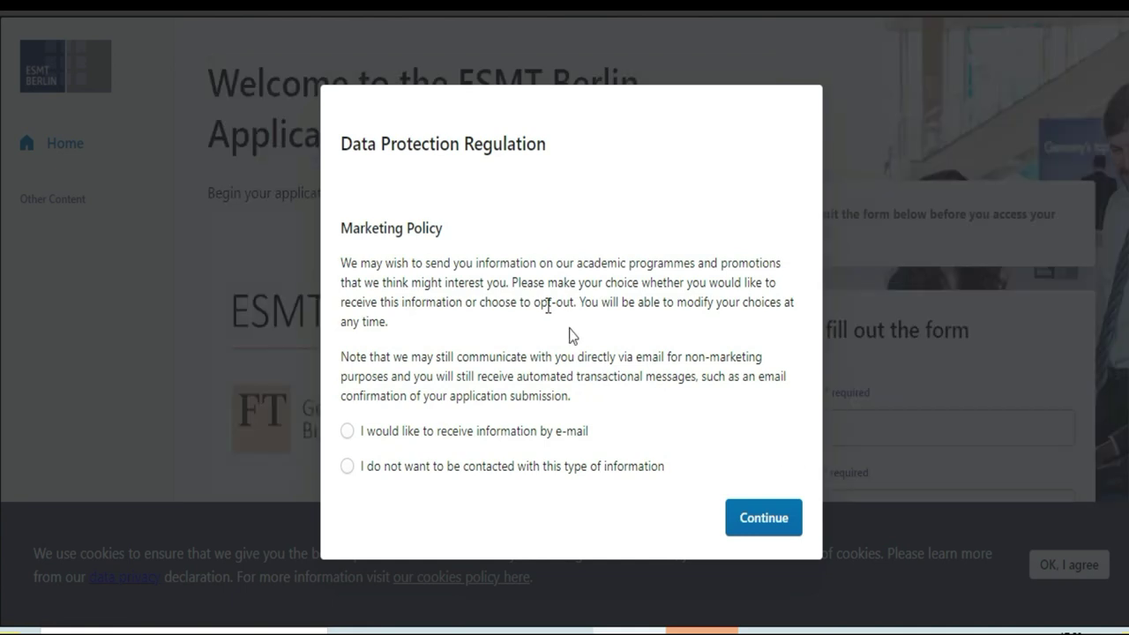
Step: Choose 'I would like to receive information by e-mail' in the Marketing Policy dialog and continue
left_click(346, 432)
left_click(764, 520)
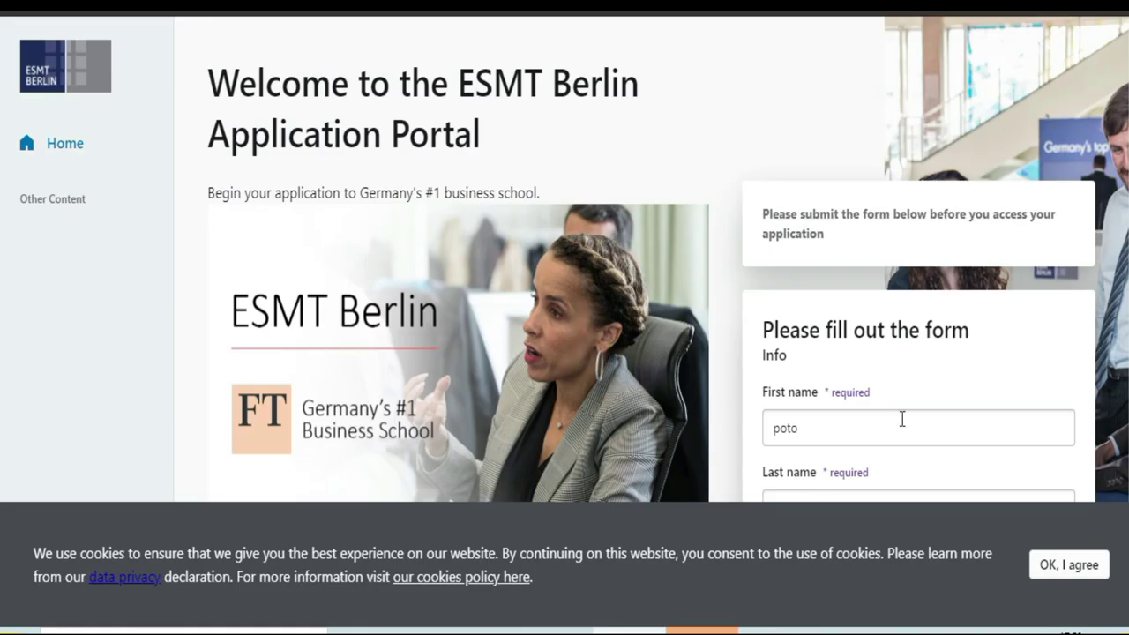
Step: Enter the applicant's last name and e-mail address in the welcome form
key("Tab")
type("fida")
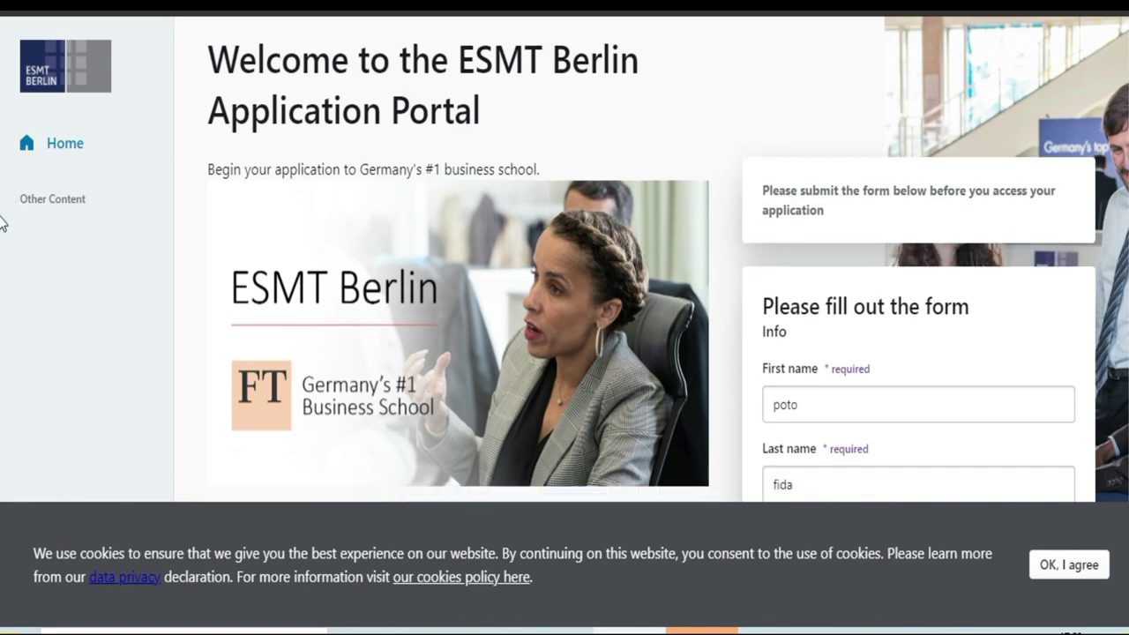
key("Tab")
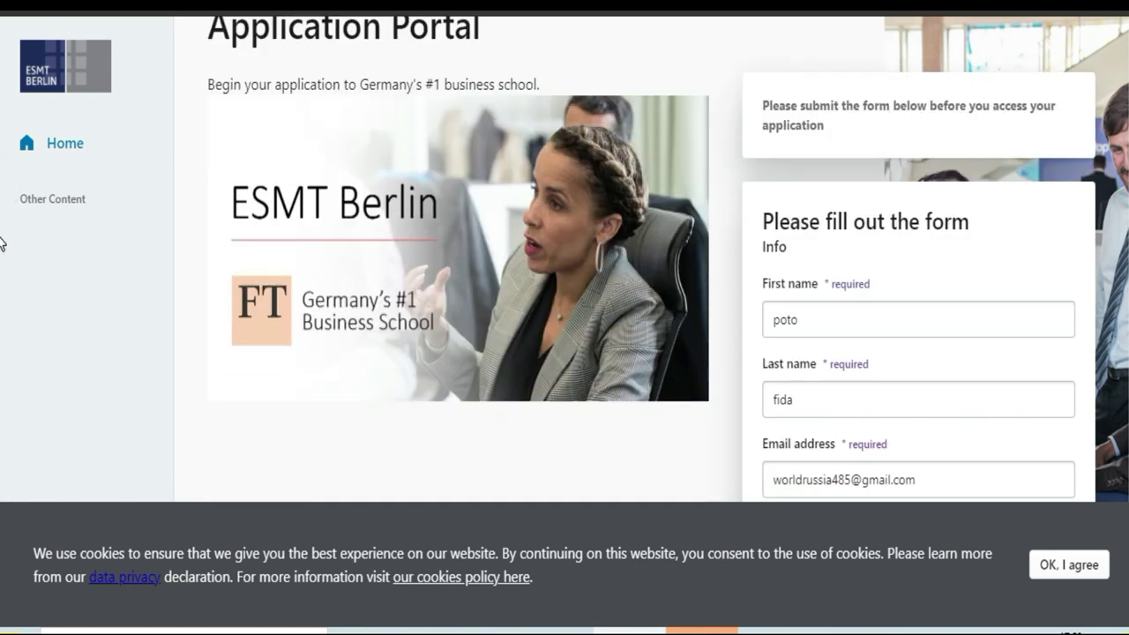
Step: Scroll through the form to review the remaining blank fields
scroll(2, 244, "down", 3)
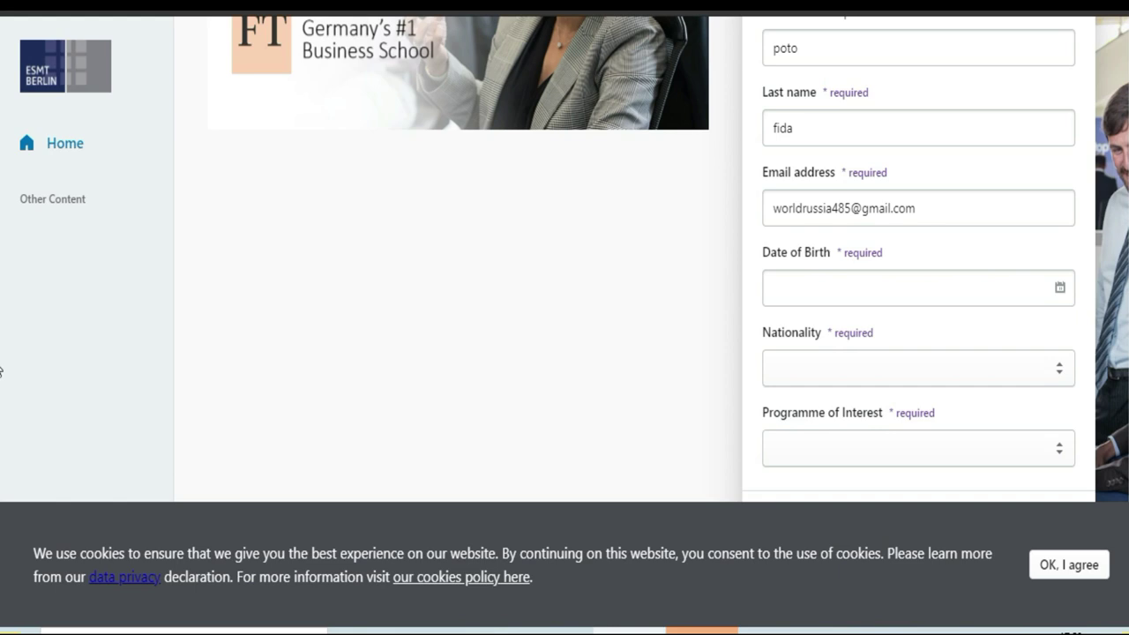
scroll(0, 371, "down", 2)
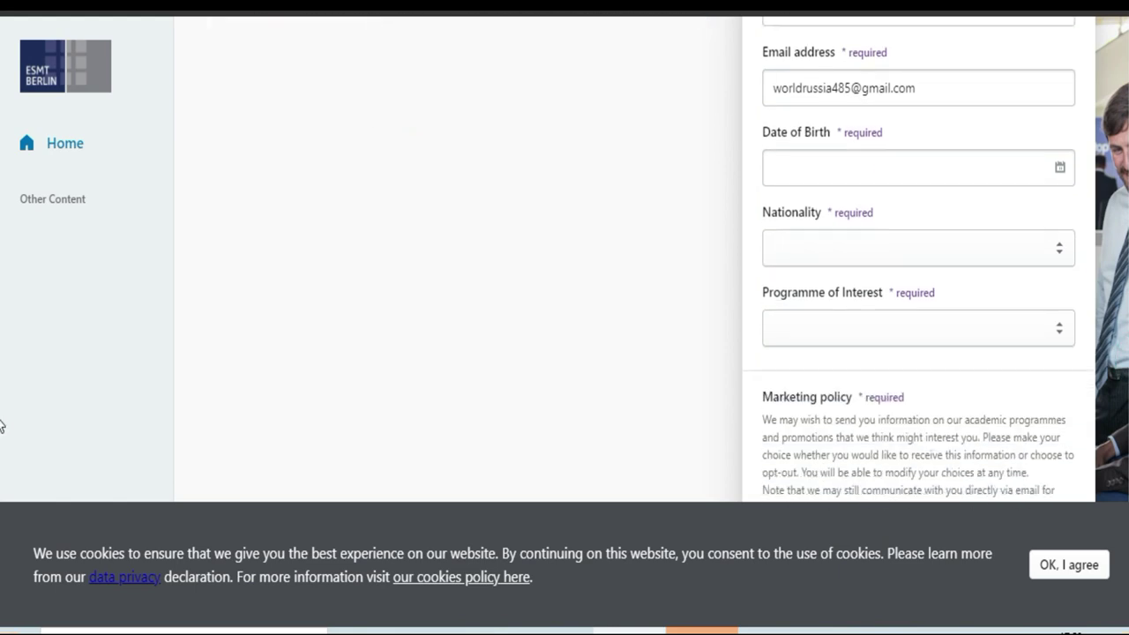
scroll(3, 317, "up", 4)
scroll(2, 317, "down", 1)
scroll(2, 295, "up", 2)
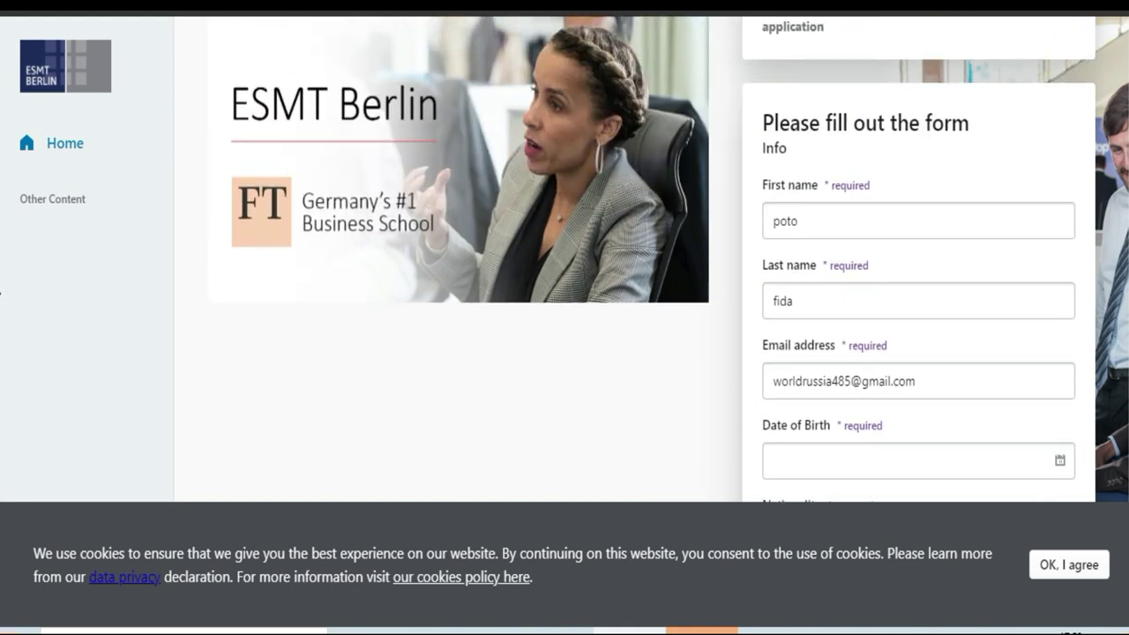
scroll(2, 265, "up", 2)
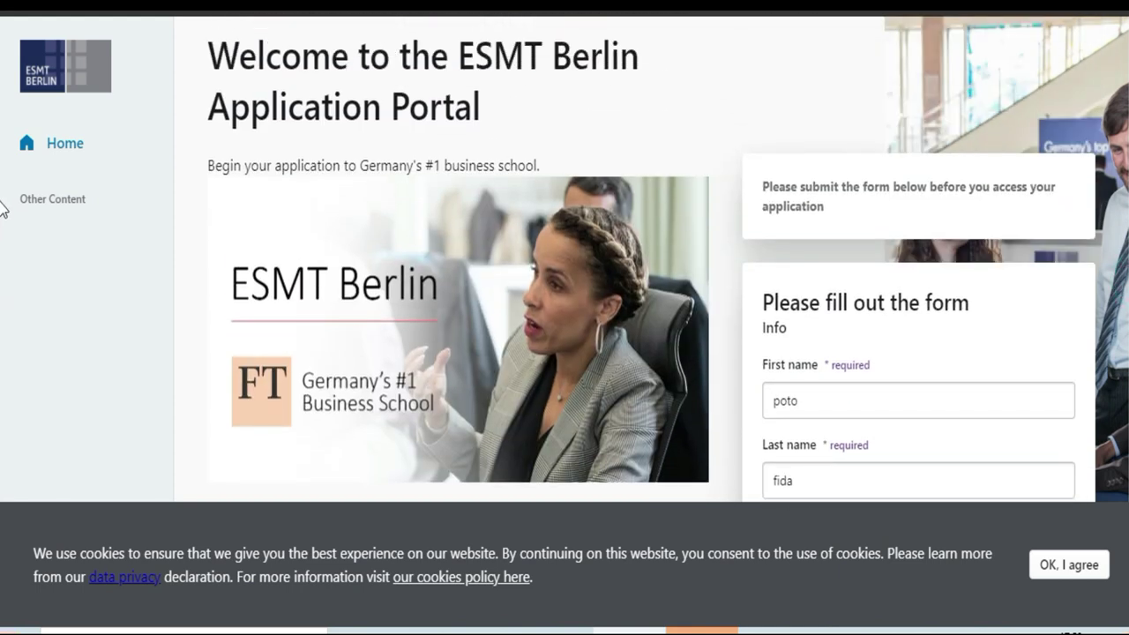
scroll(2, 247, "down", 1)
scroll(2, 281, "up", 1)
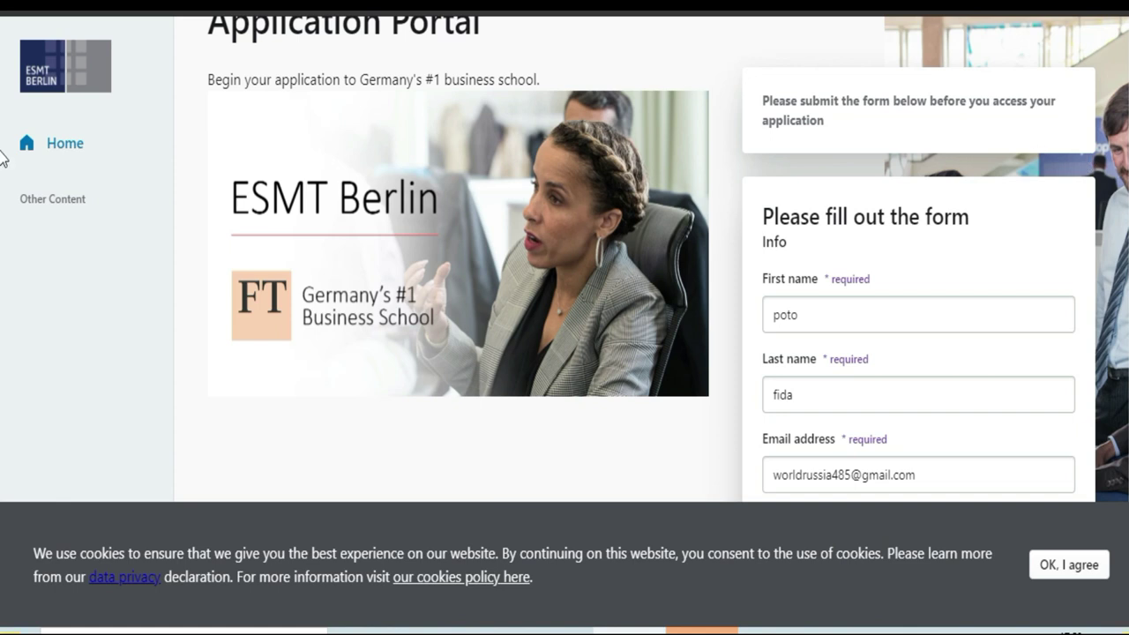
scroll(2, 152, "down", 3)
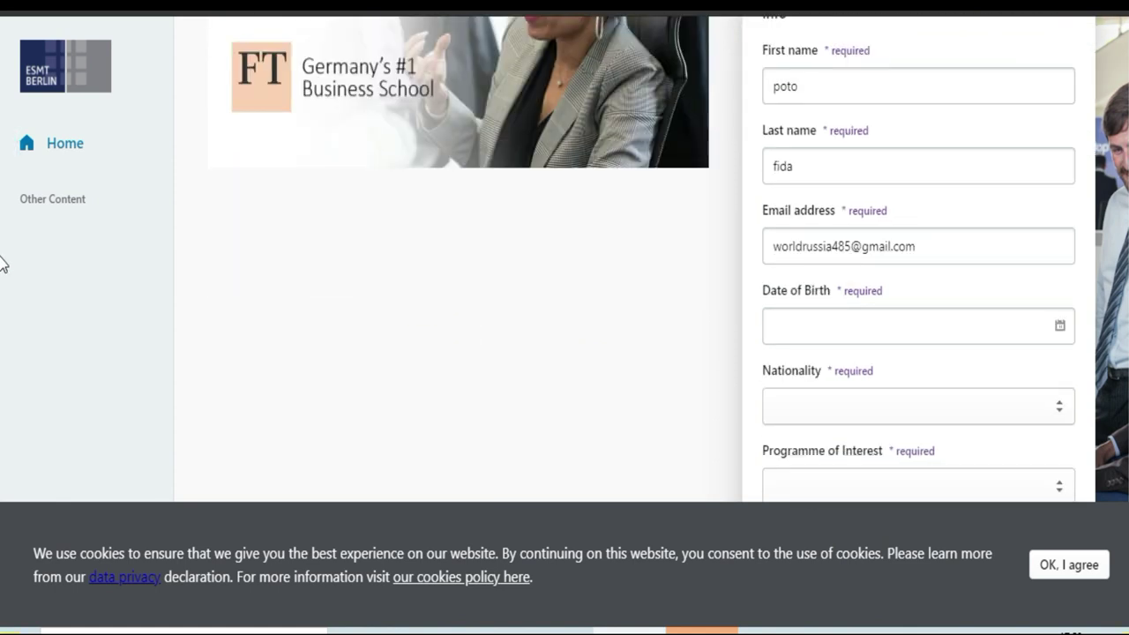
scroll(3, 291, "down", 2)
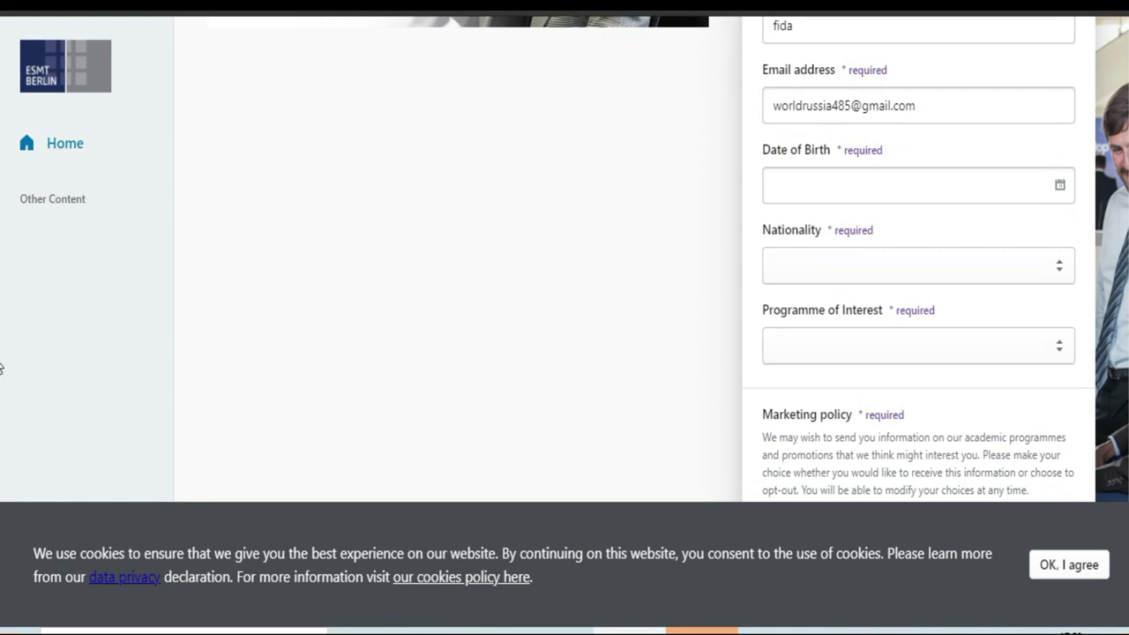
scroll(2, 353, "up", 1)
scroll(1, 344, "down", 1)
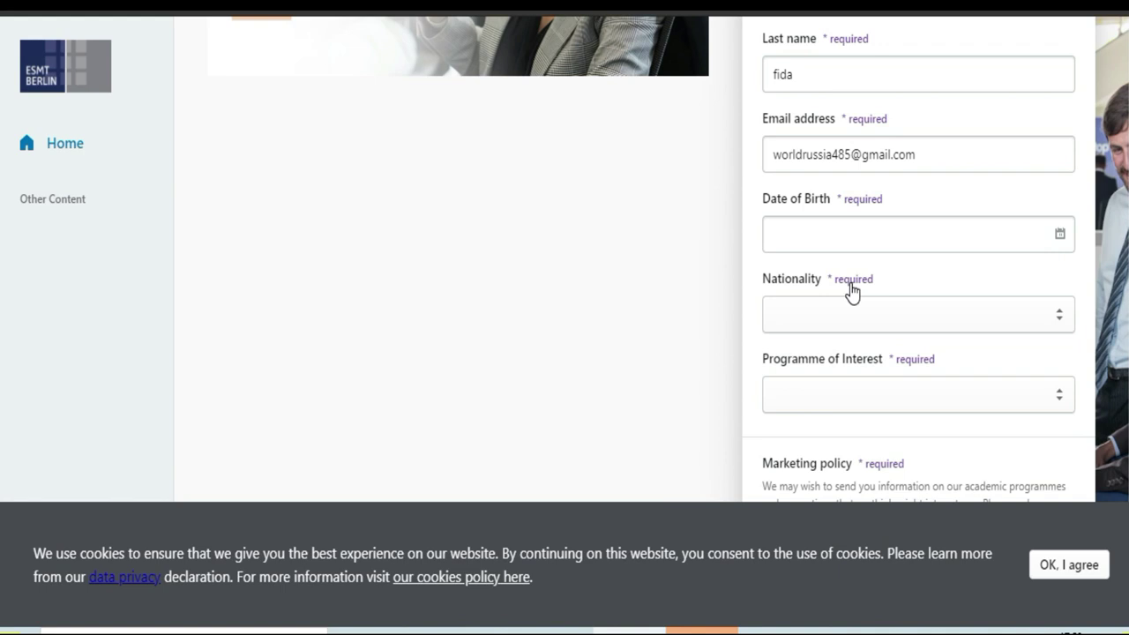
scroll(1, 327, "down", 1)
scroll(2, 325, "up", 1)
scroll(1084, 300, "down", 1)
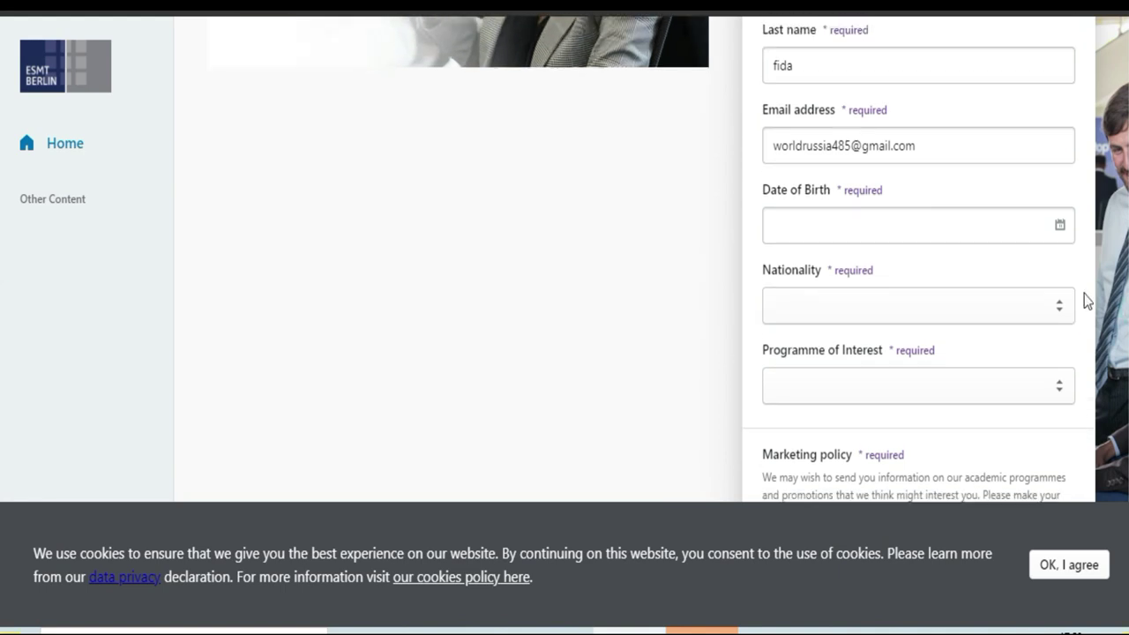
Step: Open the Date of Birth calendar and step back through the years to 2014
left_click(937, 228)
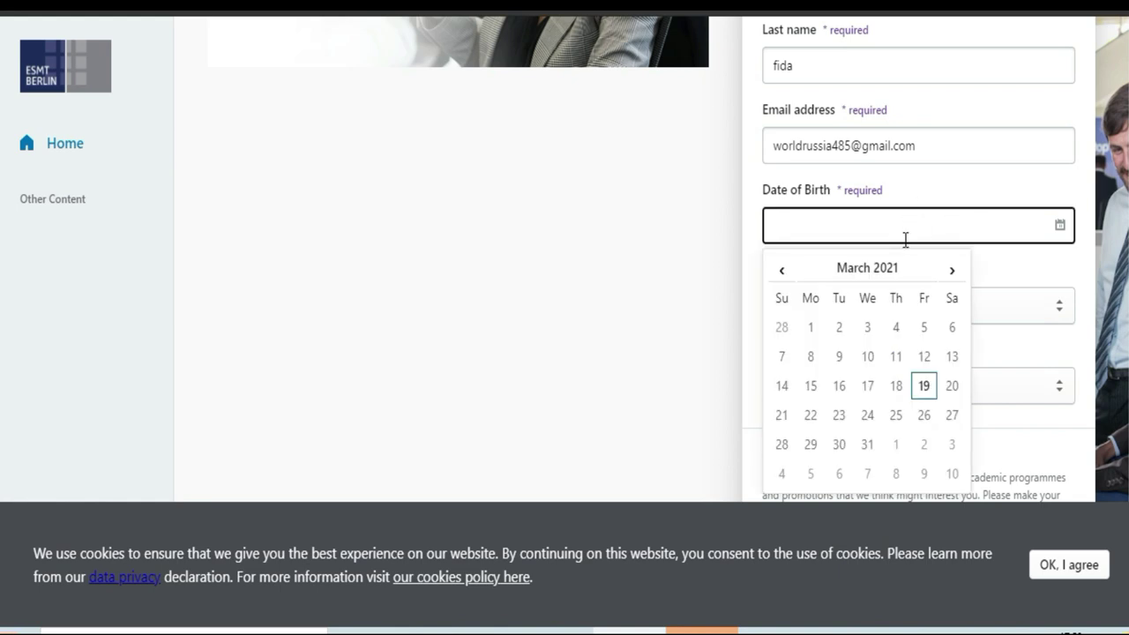
left_click(898, 388)
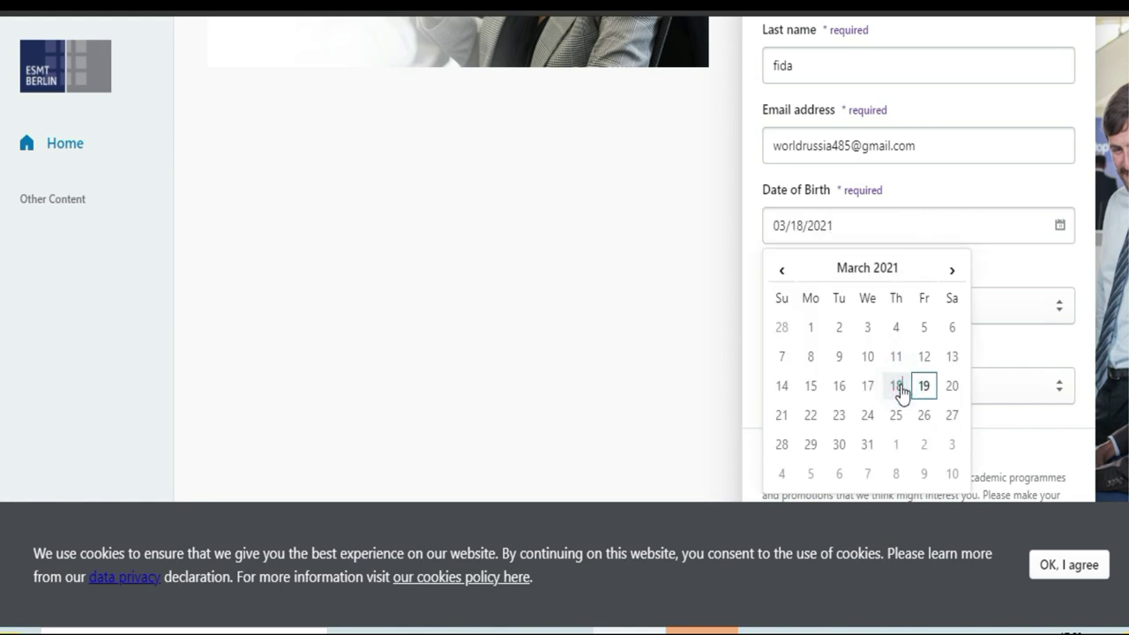
left_click(868, 270)
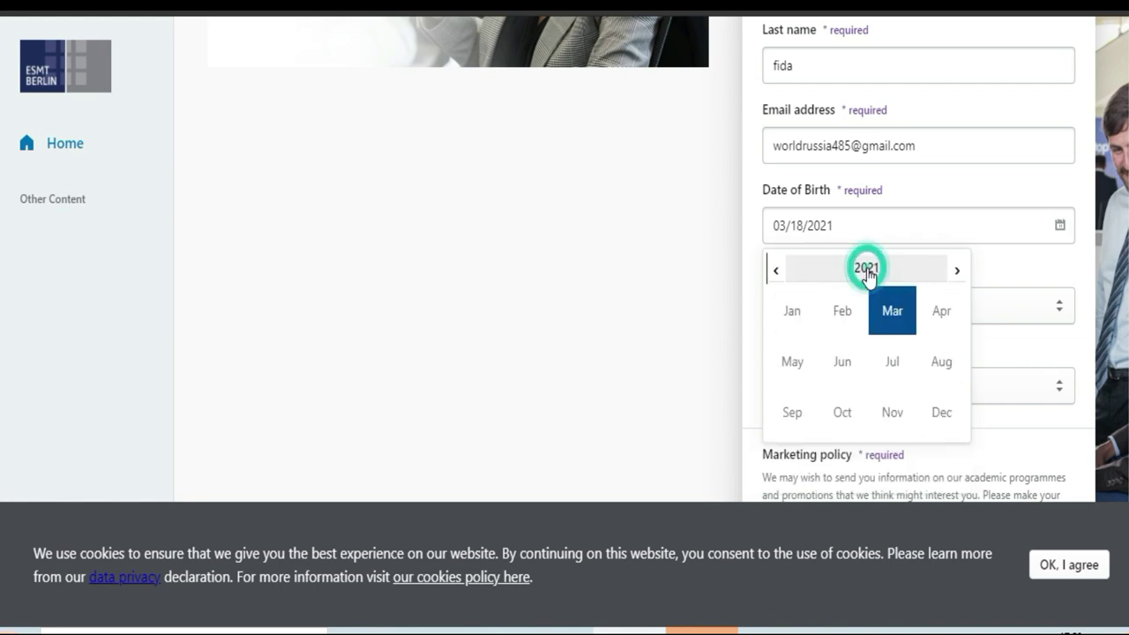
left_click(776, 278)
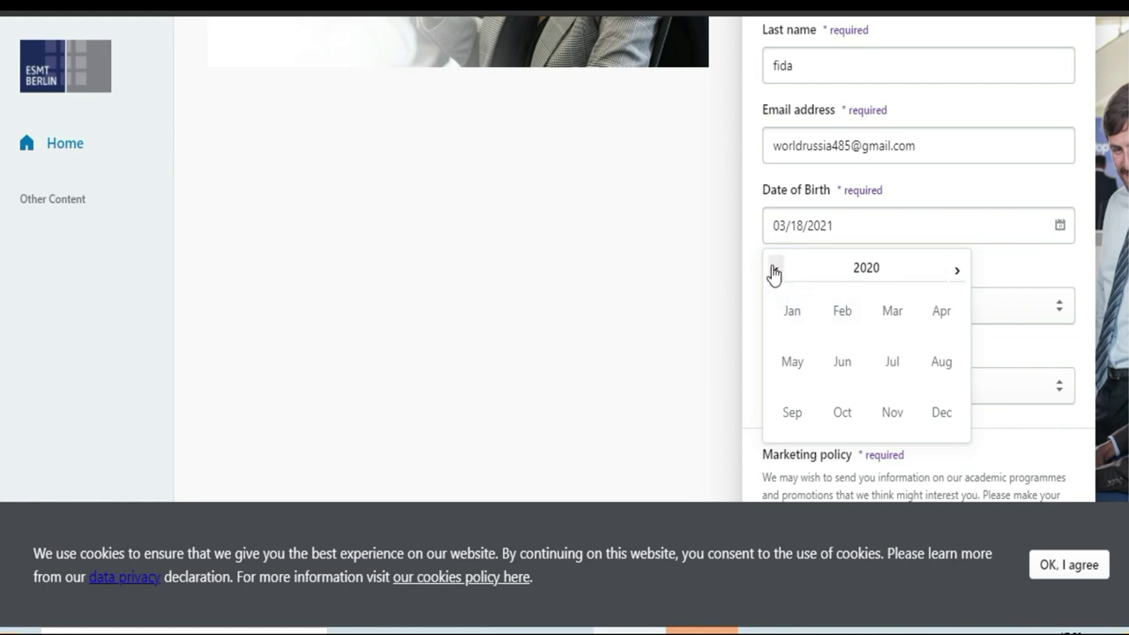
left_click(774, 274)
left_click(773, 274)
left_click(773, 273)
left_click(774, 274)
left_click(774, 273)
left_click(774, 273)
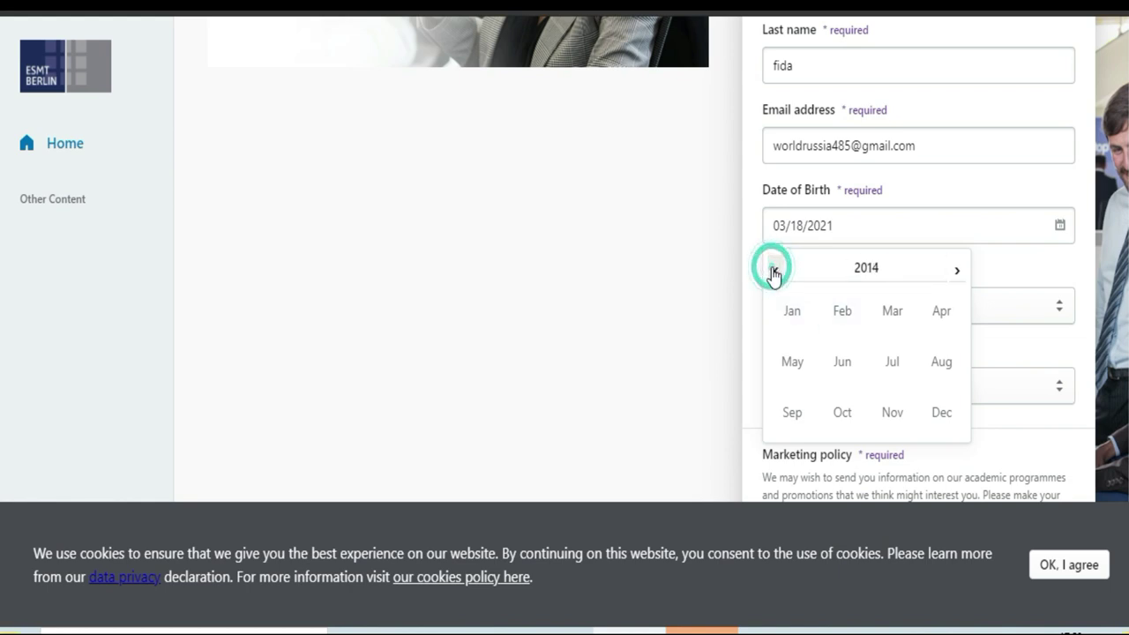
left_click(784, 310)
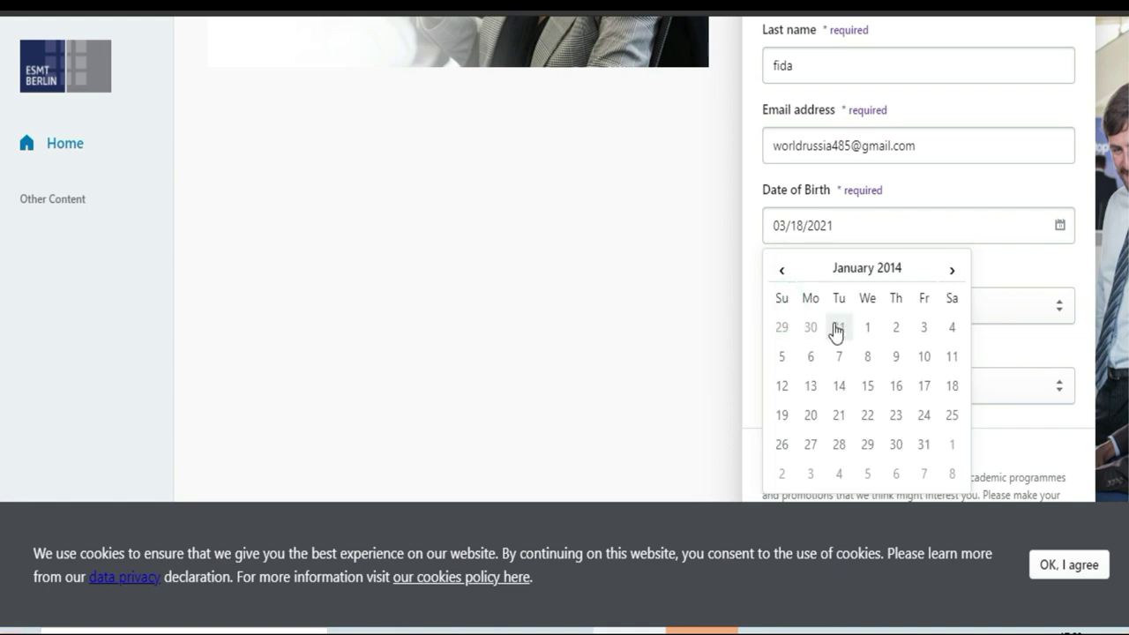
left_click(835, 271)
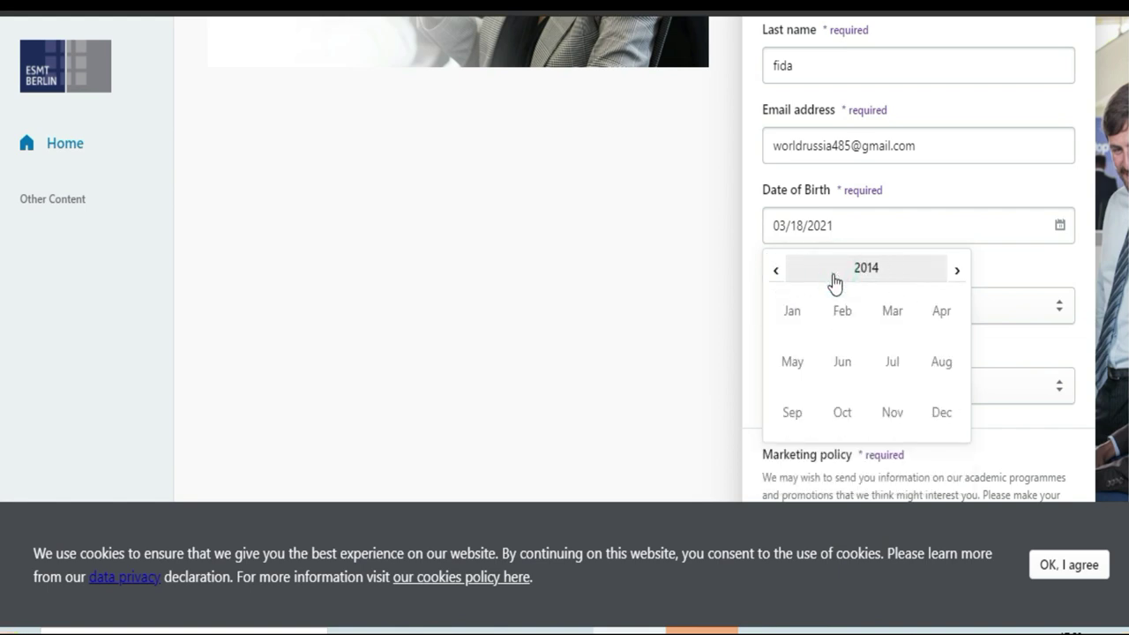
left_click(852, 275)
left_click(776, 271)
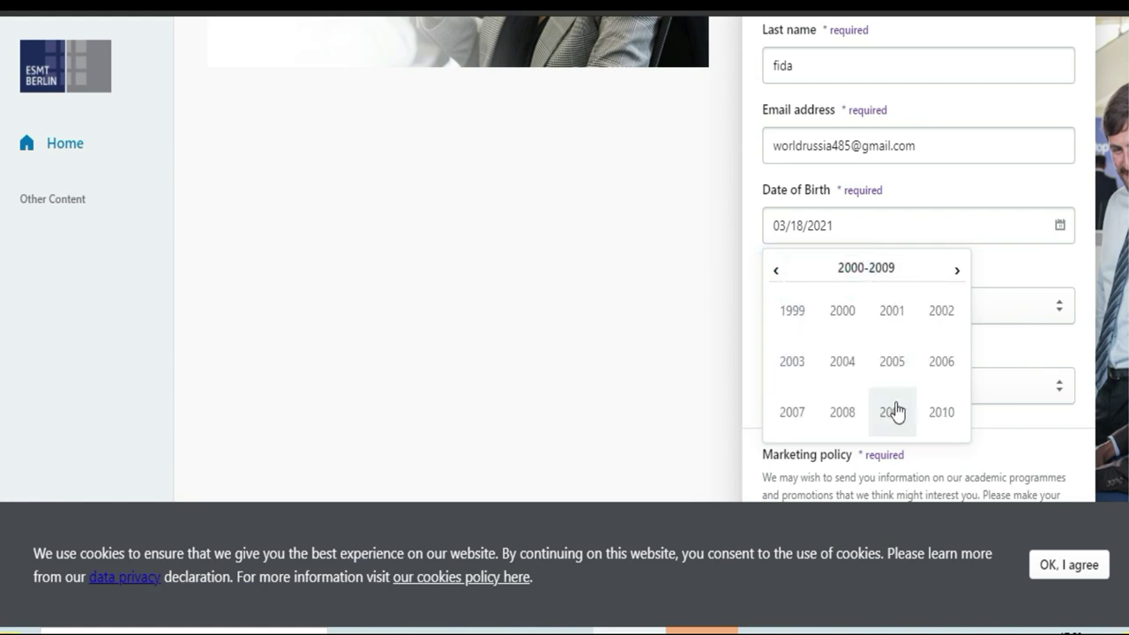
left_click(859, 330)
left_click(844, 323)
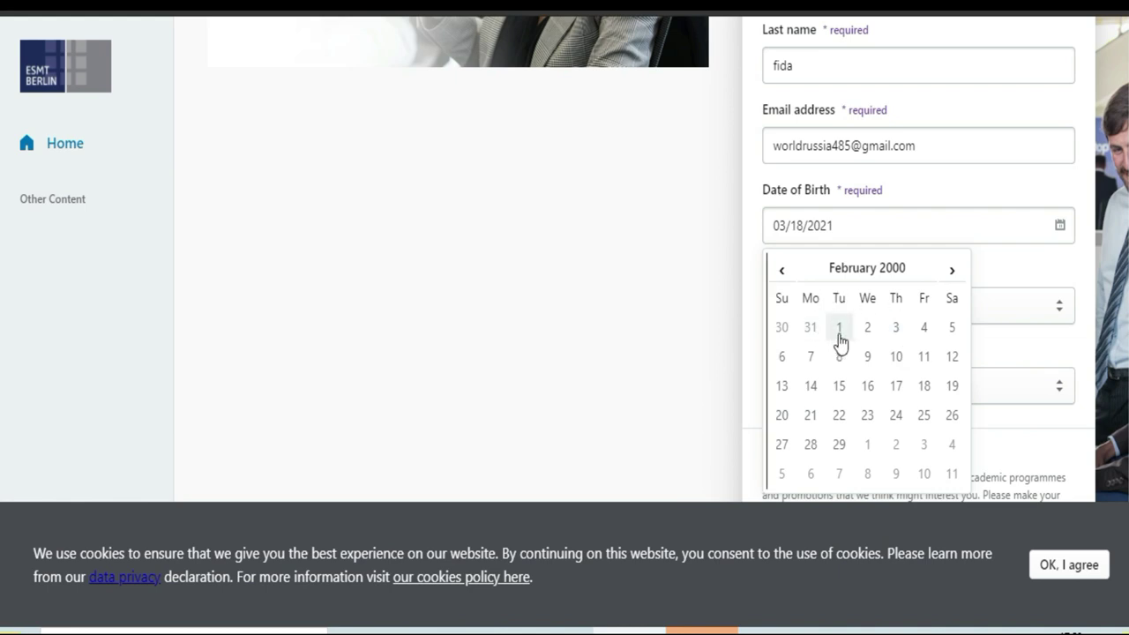
left_click(876, 372)
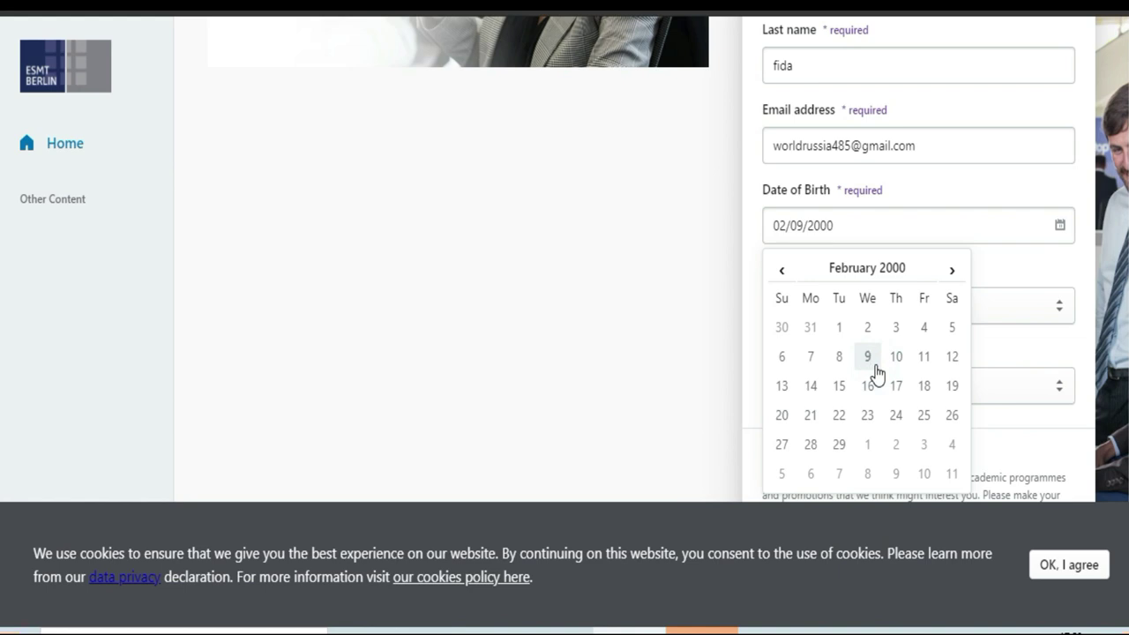
left_click(1003, 268)
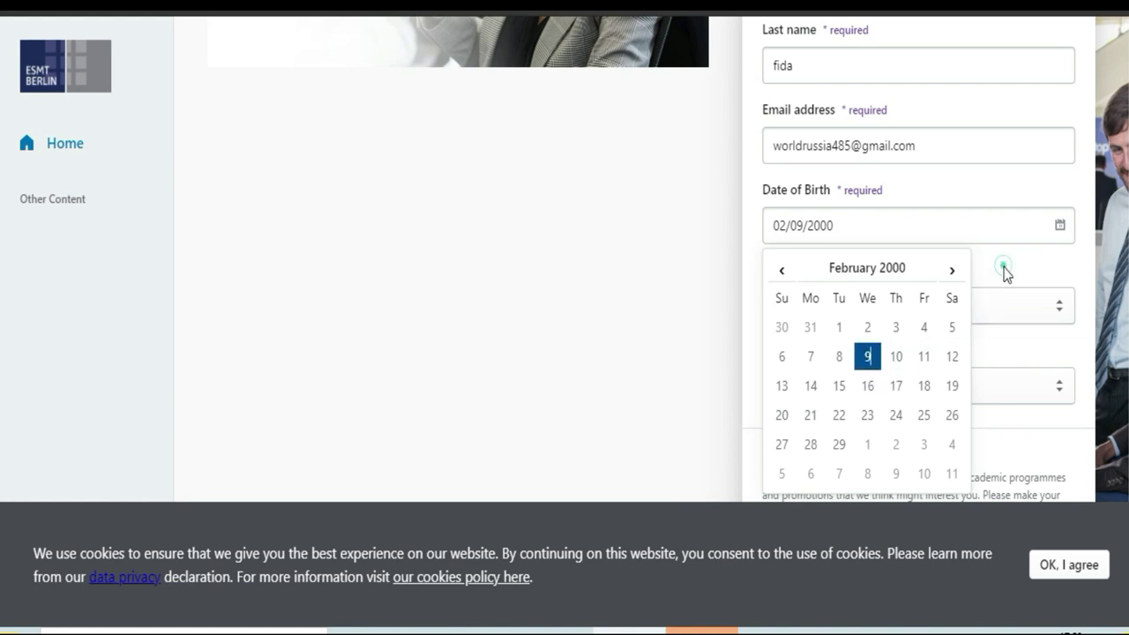
Step: Search 'cote' in the Nationality list and select Côte d'Ivoire
left_click(1036, 314)
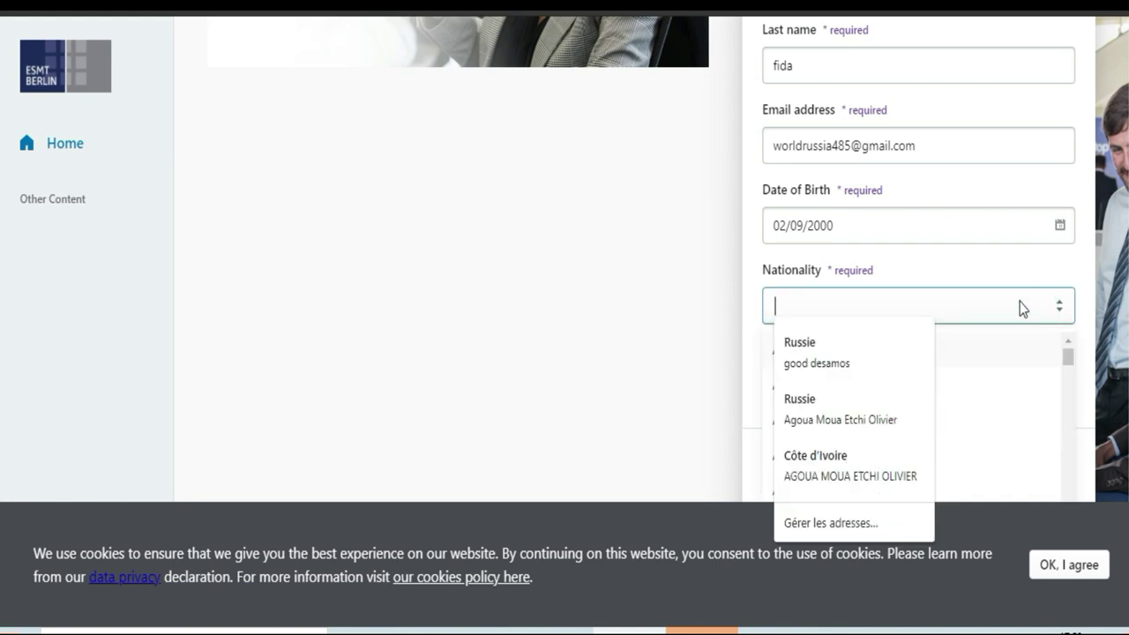
type("co")
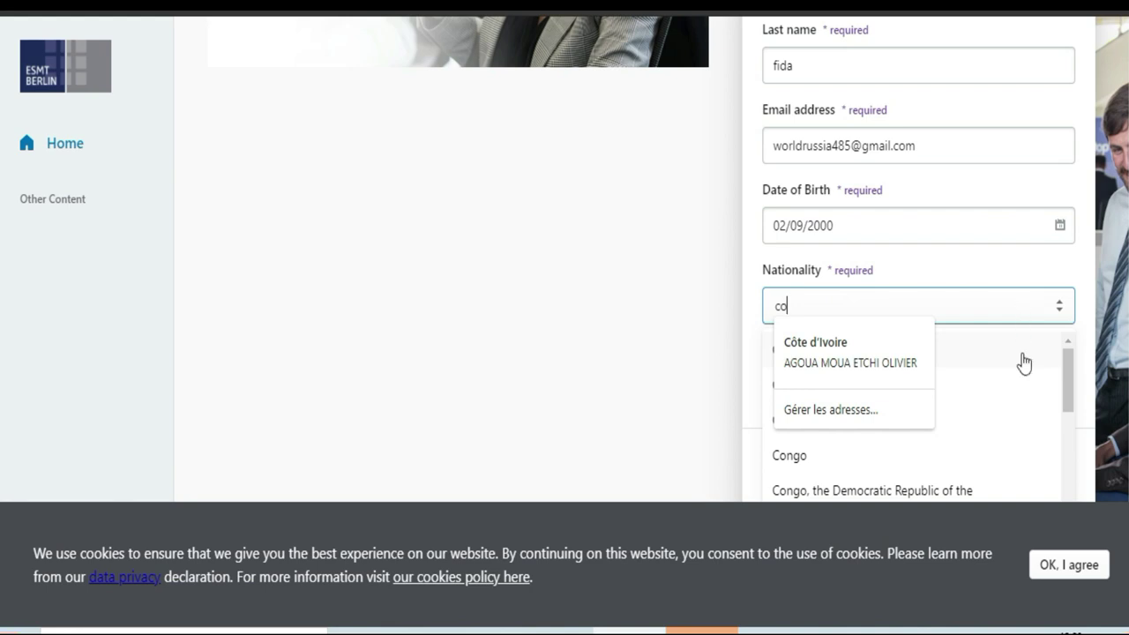
left_click_drag(1068, 380, 1069, 421)
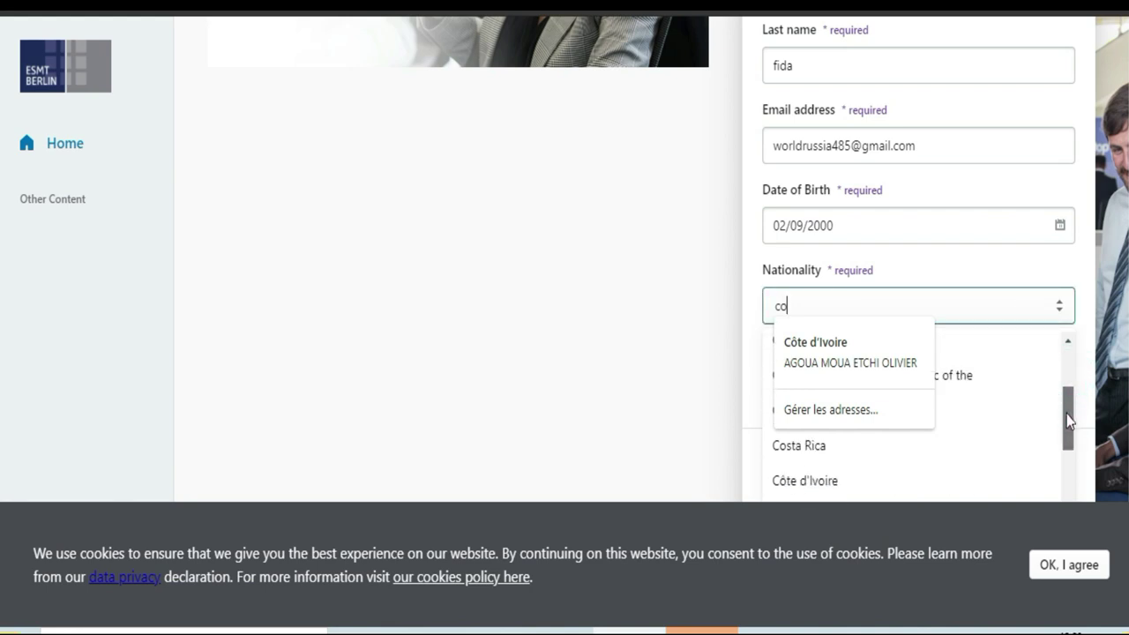
left_click(689, 349)
left_click(901, 307)
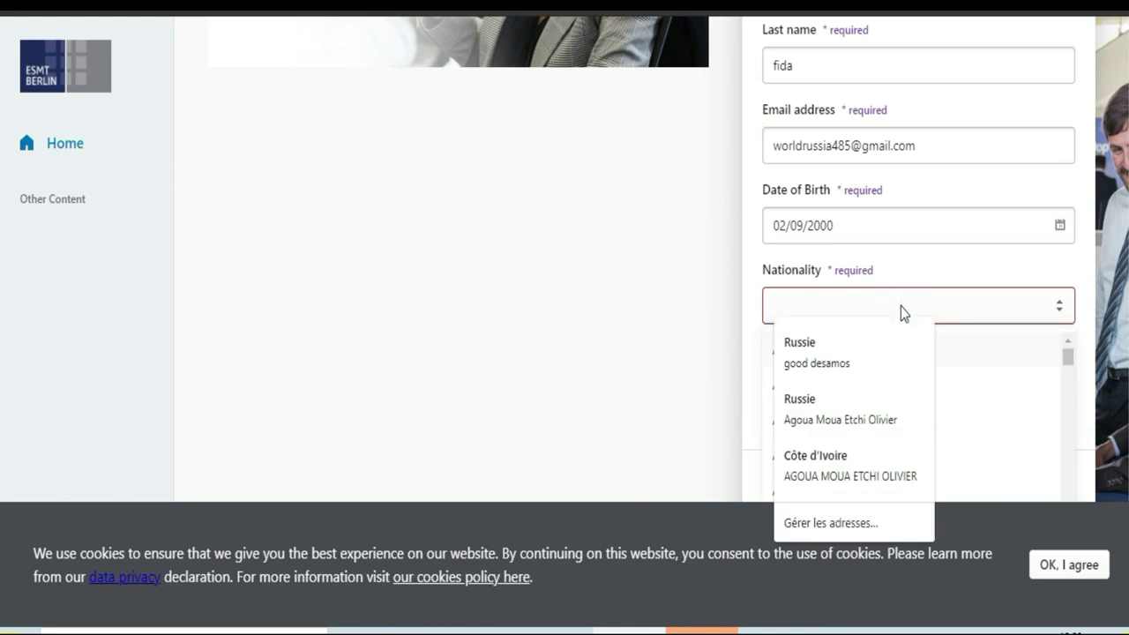
type("cote")
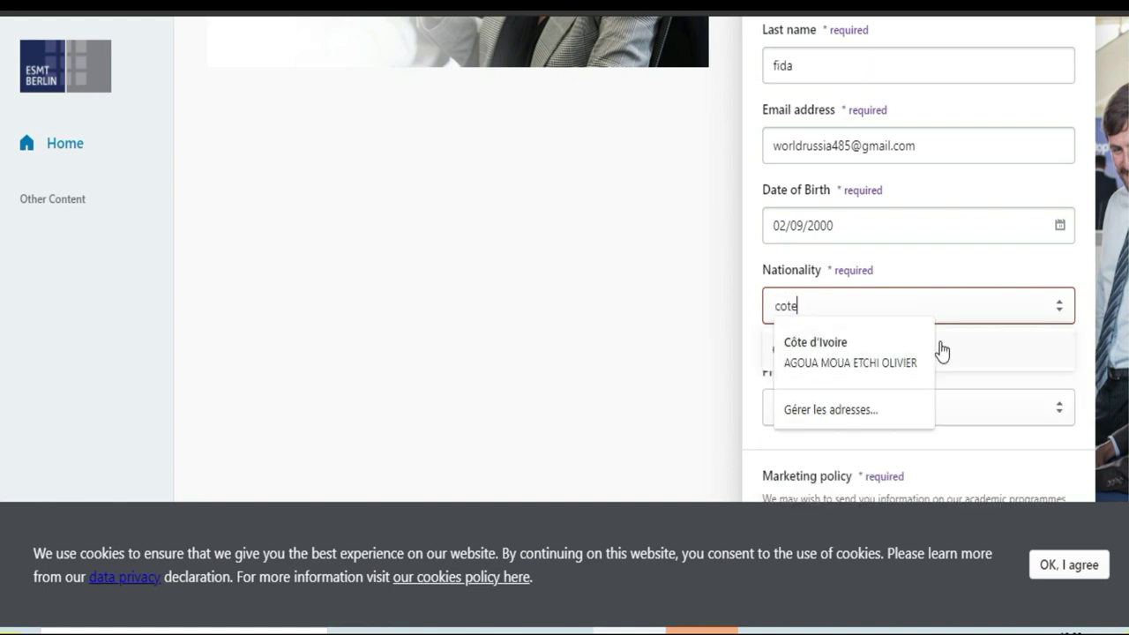
left_click(960, 347)
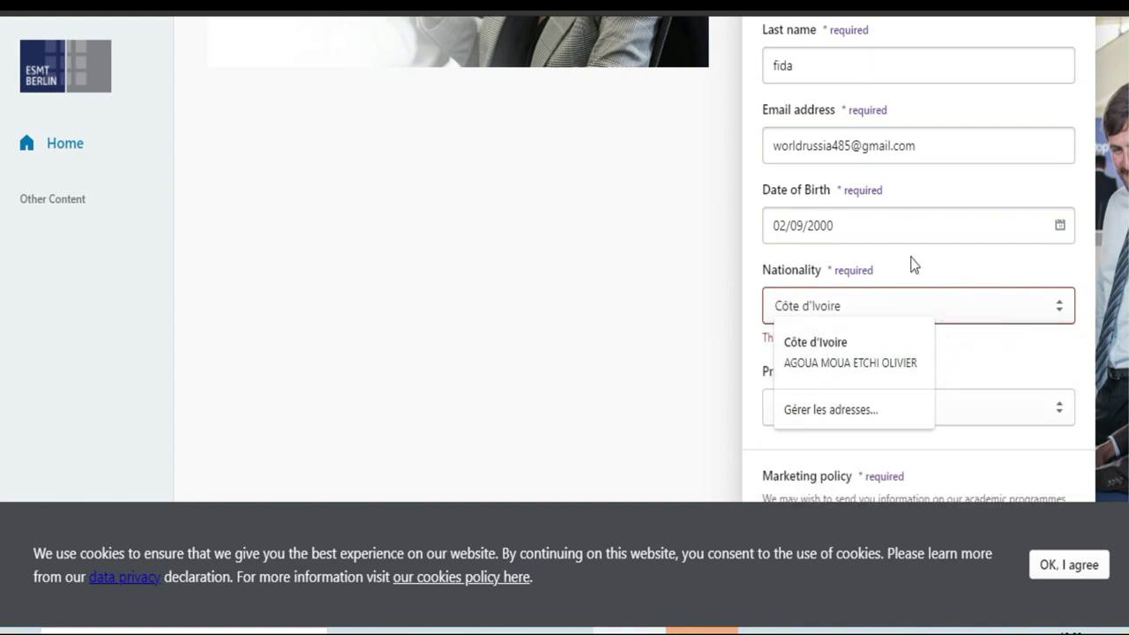
left_click(728, 304)
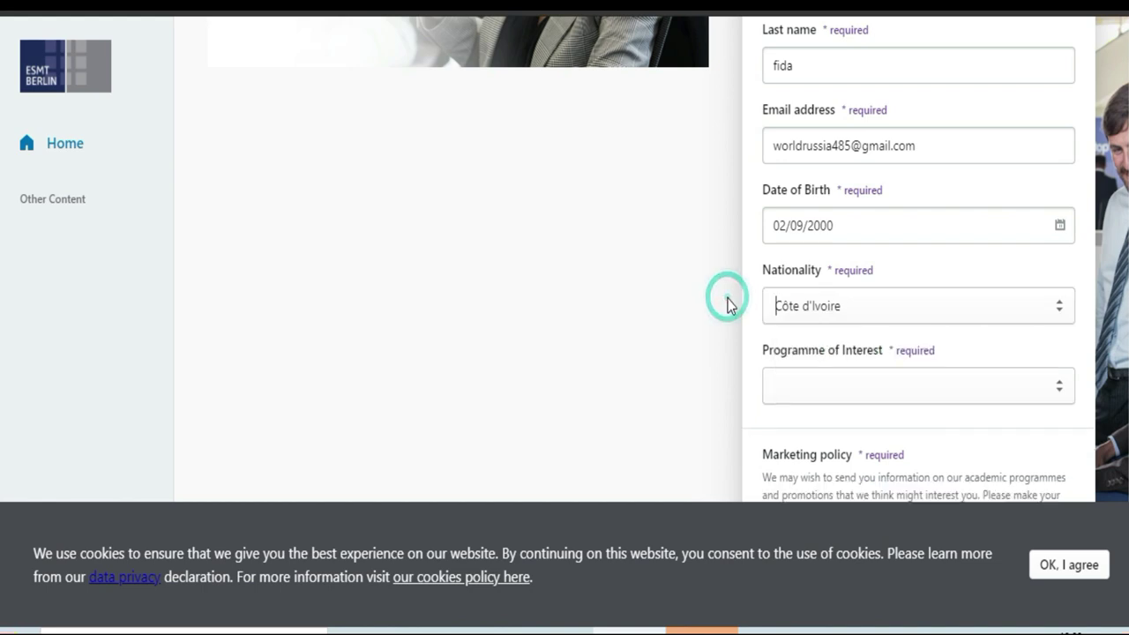
left_click(896, 314)
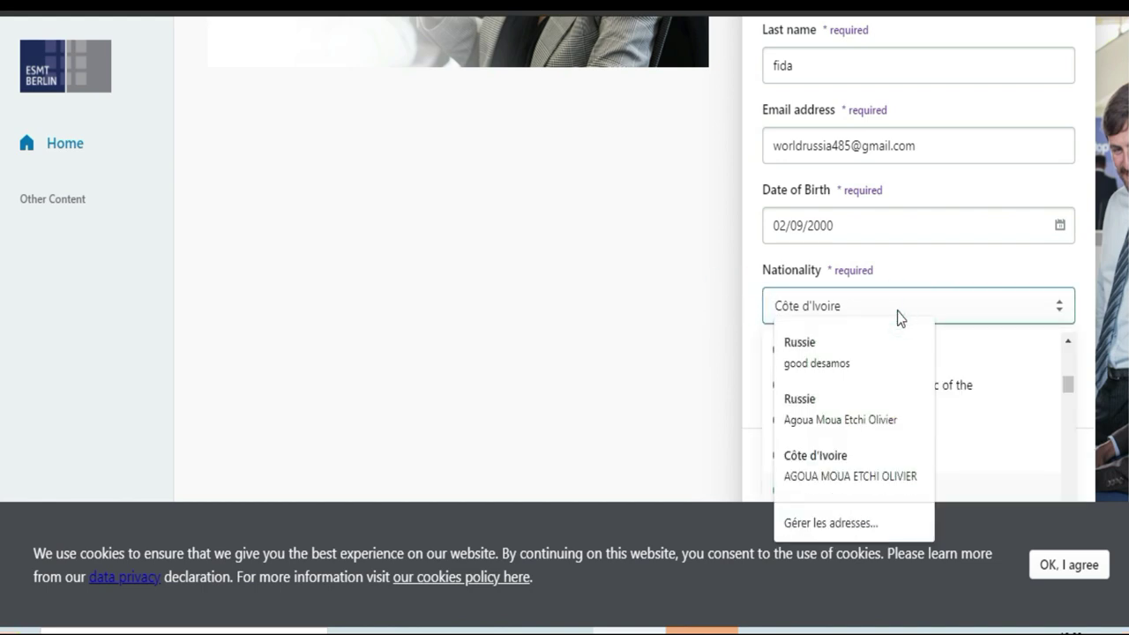
left_click(897, 312)
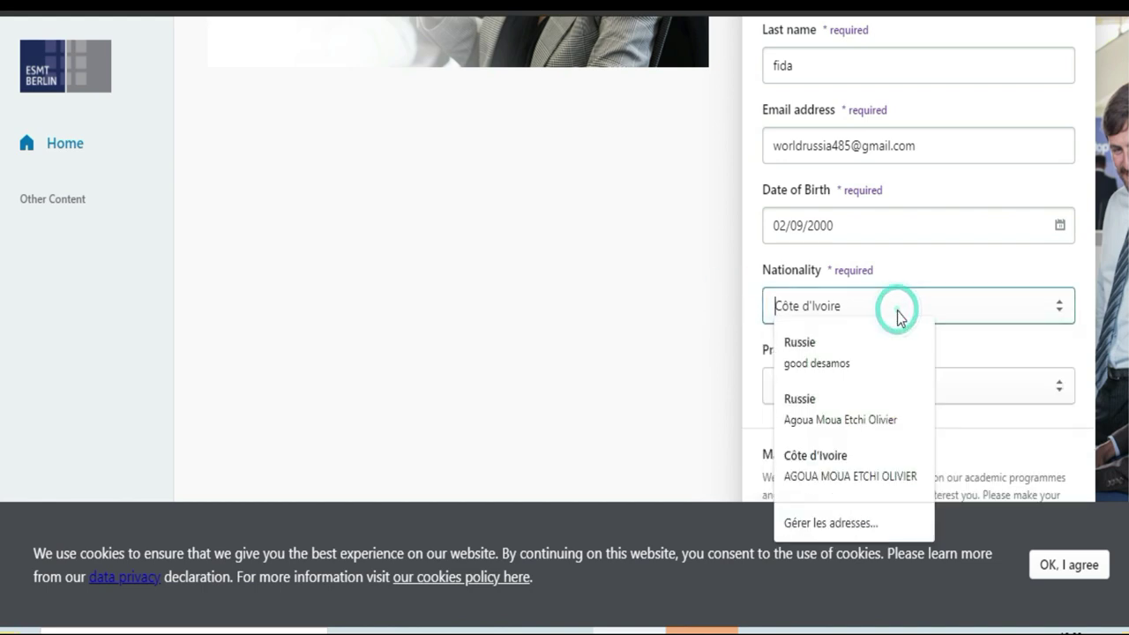
left_click(746, 342)
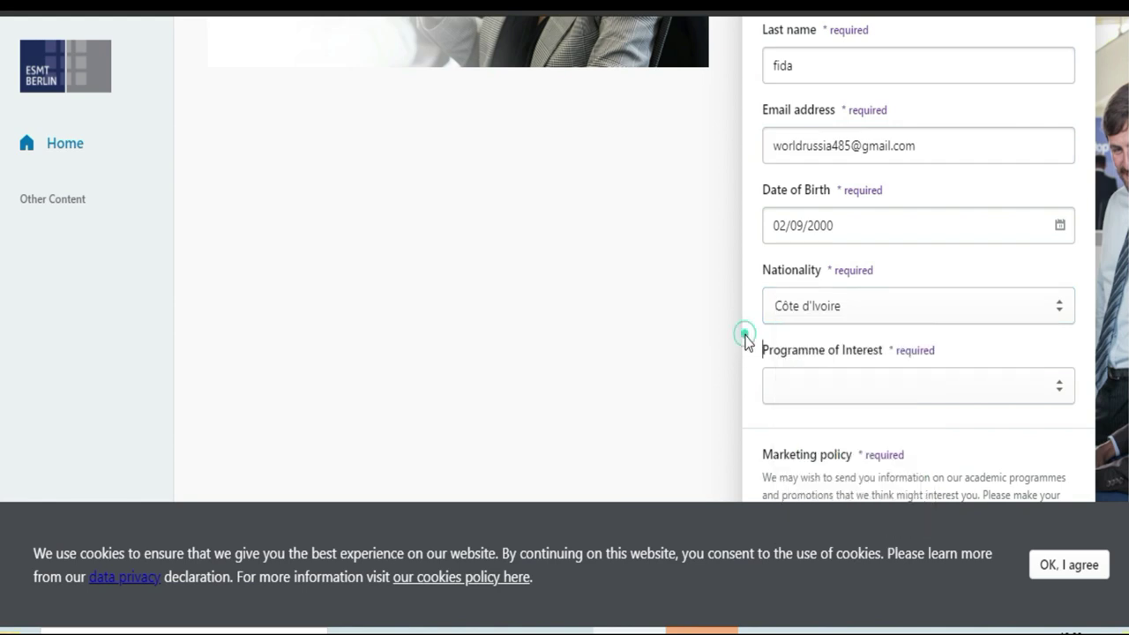
left_click(845, 391)
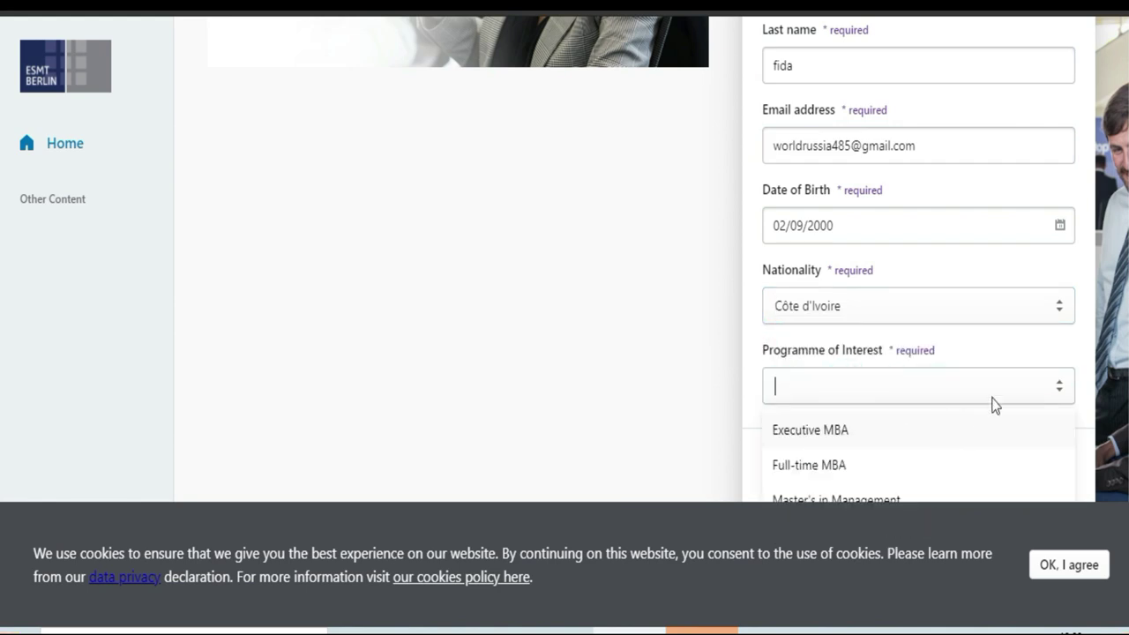
Step: Pick Master's in Management from the Programme of Interest dropdown
left_click(3, 282)
scroll(3, 309, "down", 3)
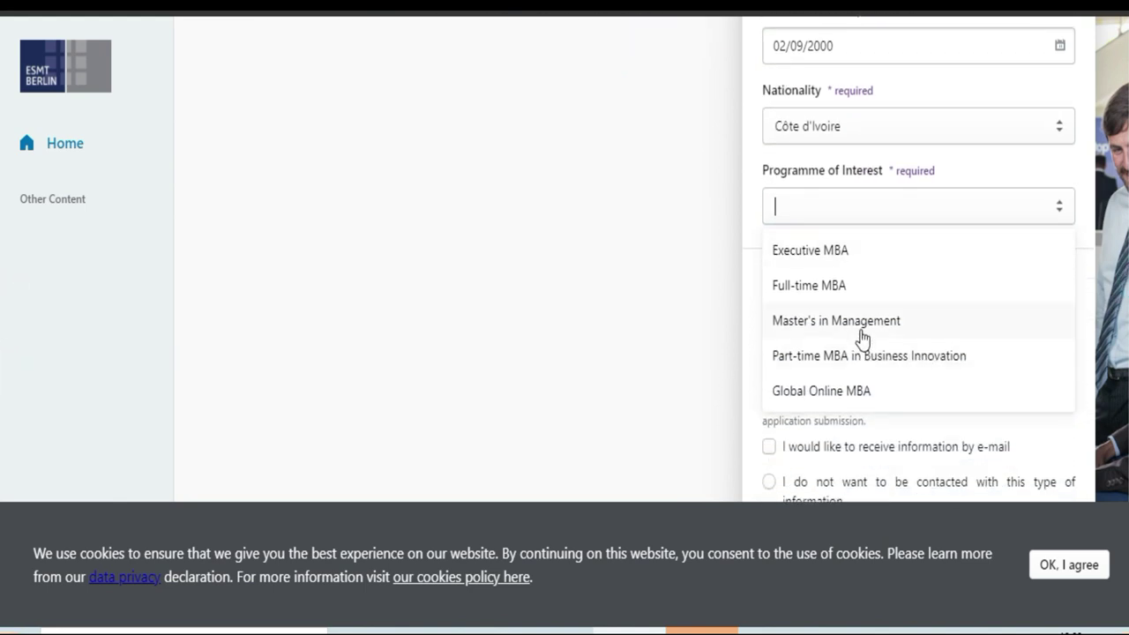
left_click(819, 326)
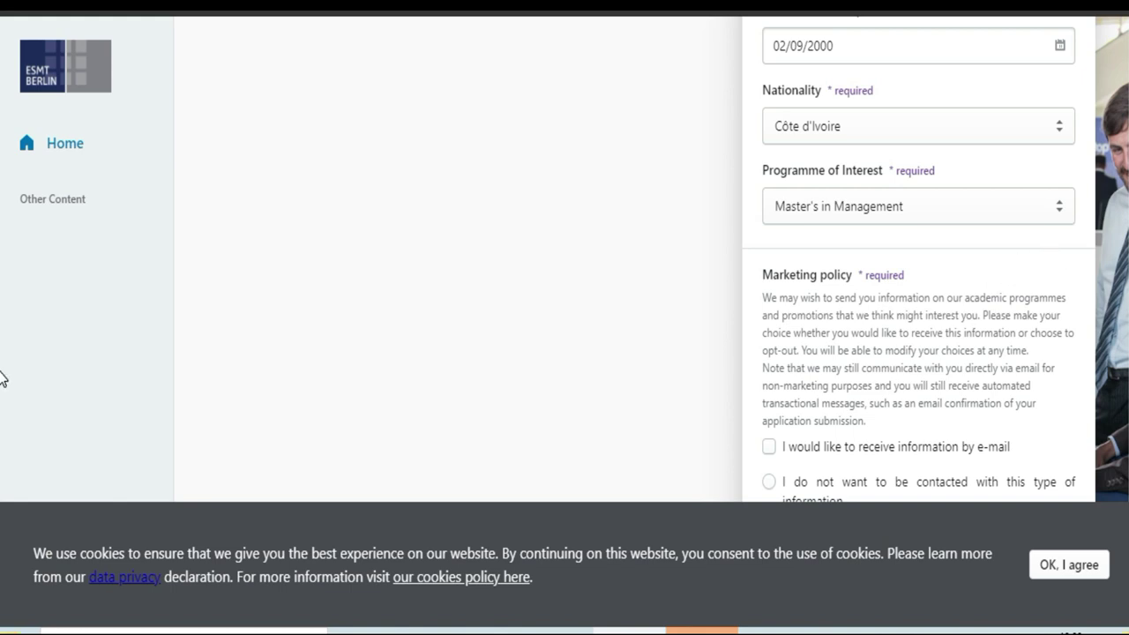
Step: Tick the e-mail information box, agree to cookies, and submit the registration form
scroll(2, 379, "down", 1)
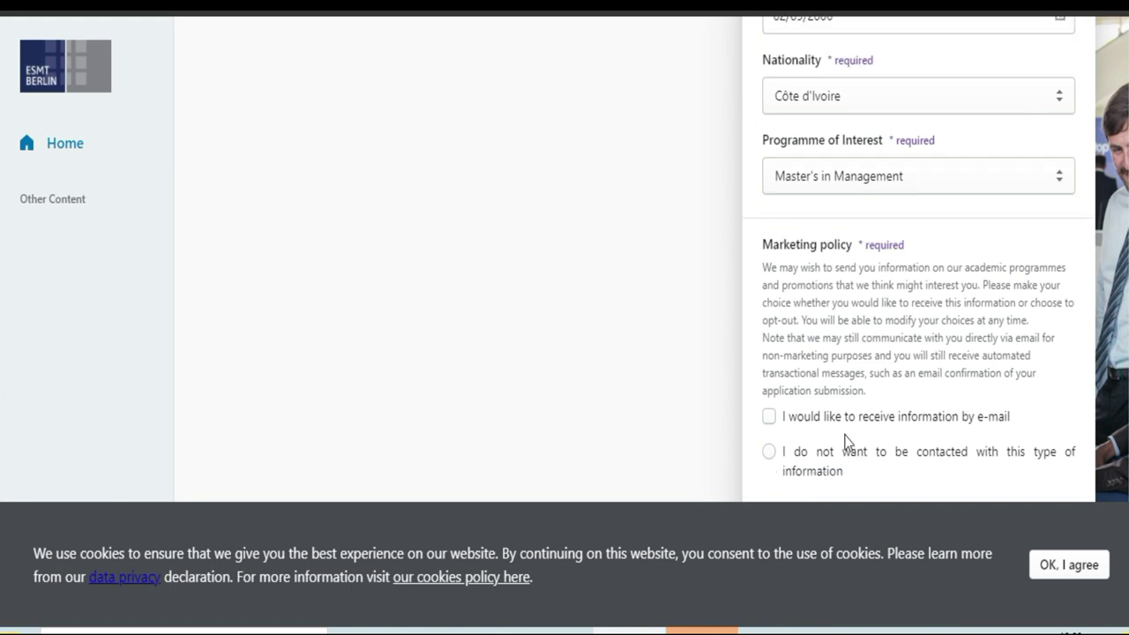
left_click(771, 418)
left_click(1086, 563)
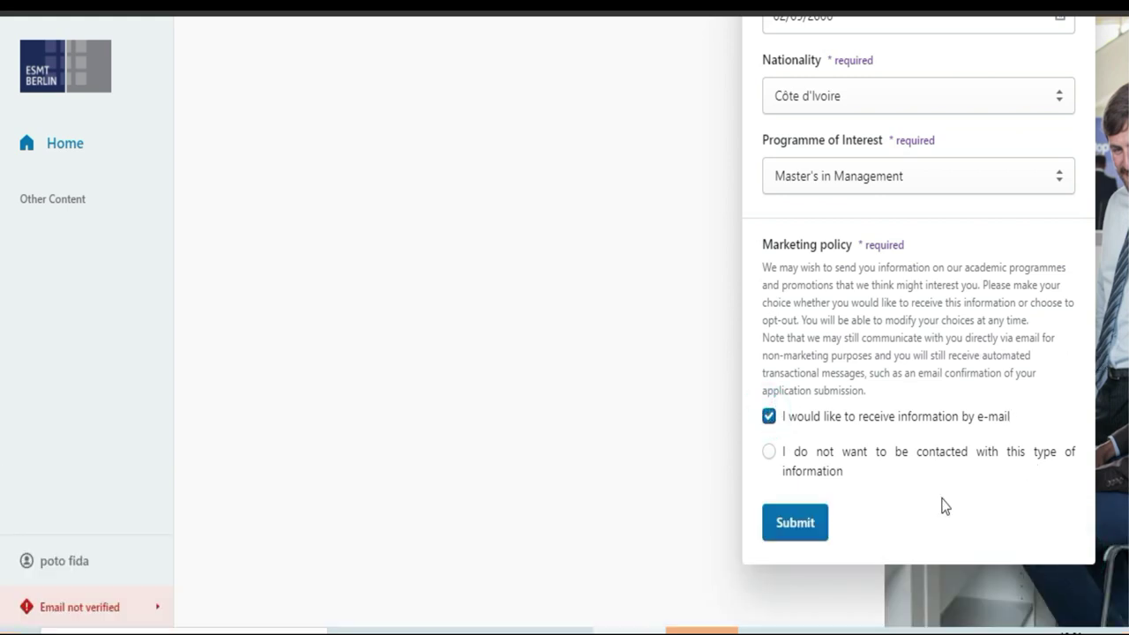
left_click(811, 540)
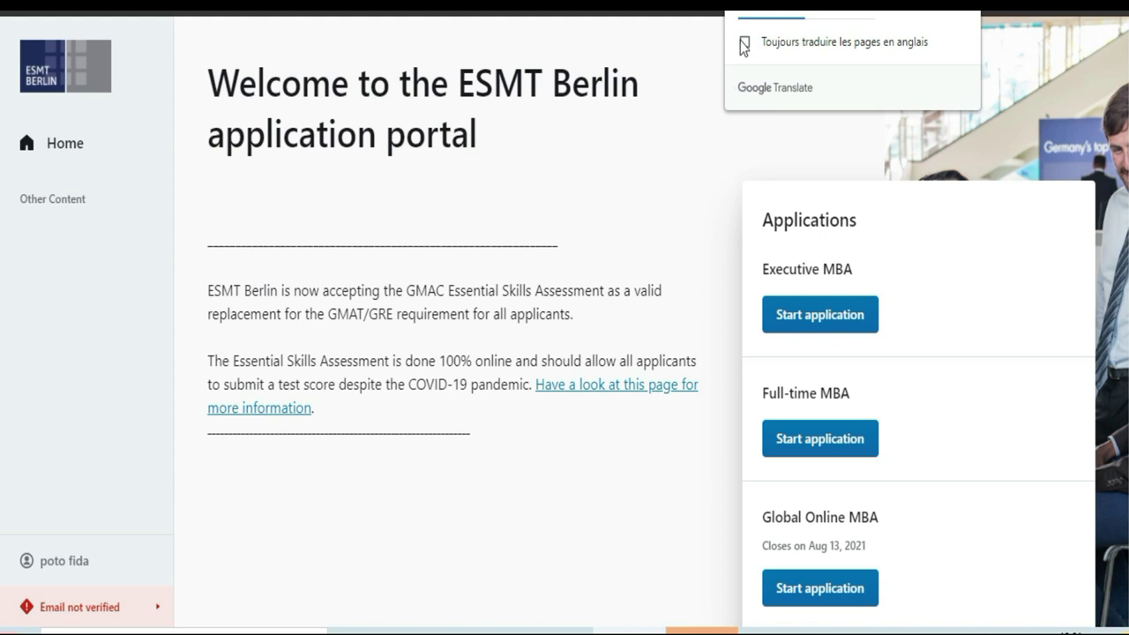
Step: Translate the portal home into French and scroll through the Applications cards
left_click(841, 10)
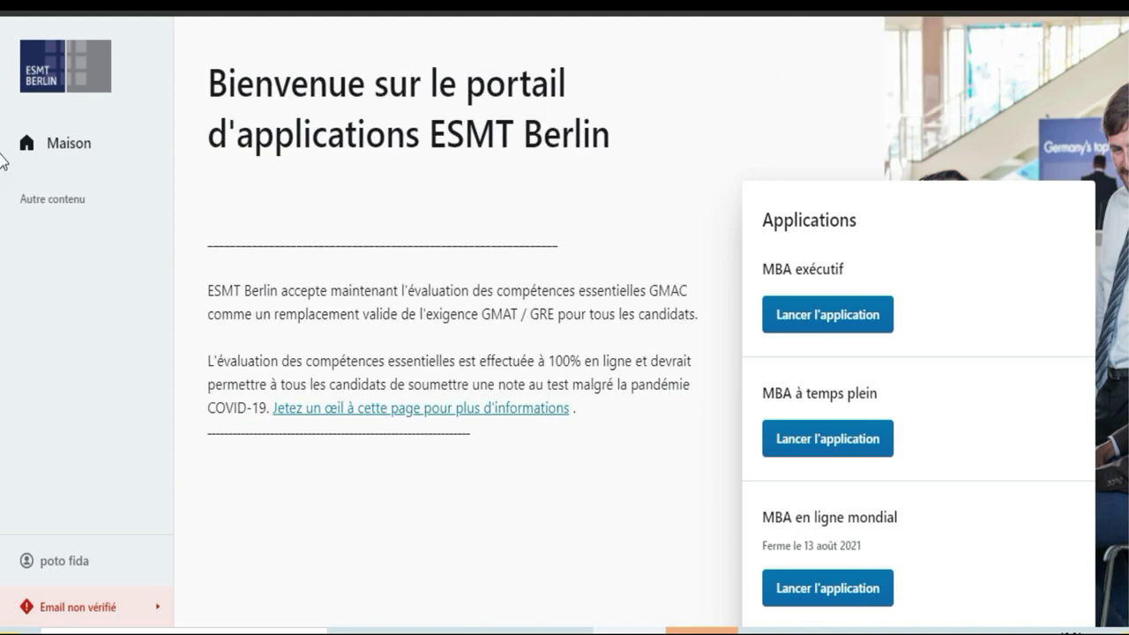
scroll(2, 221, "down", 3)
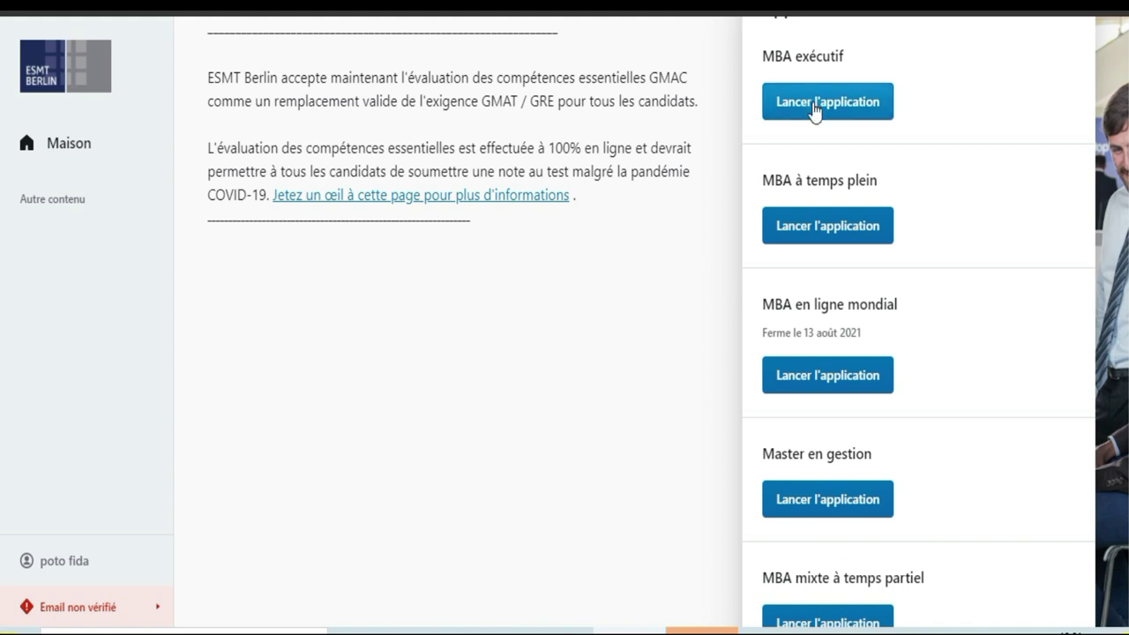
scroll(3, 172, "up", 2)
scroll(2, 105, "down", 4)
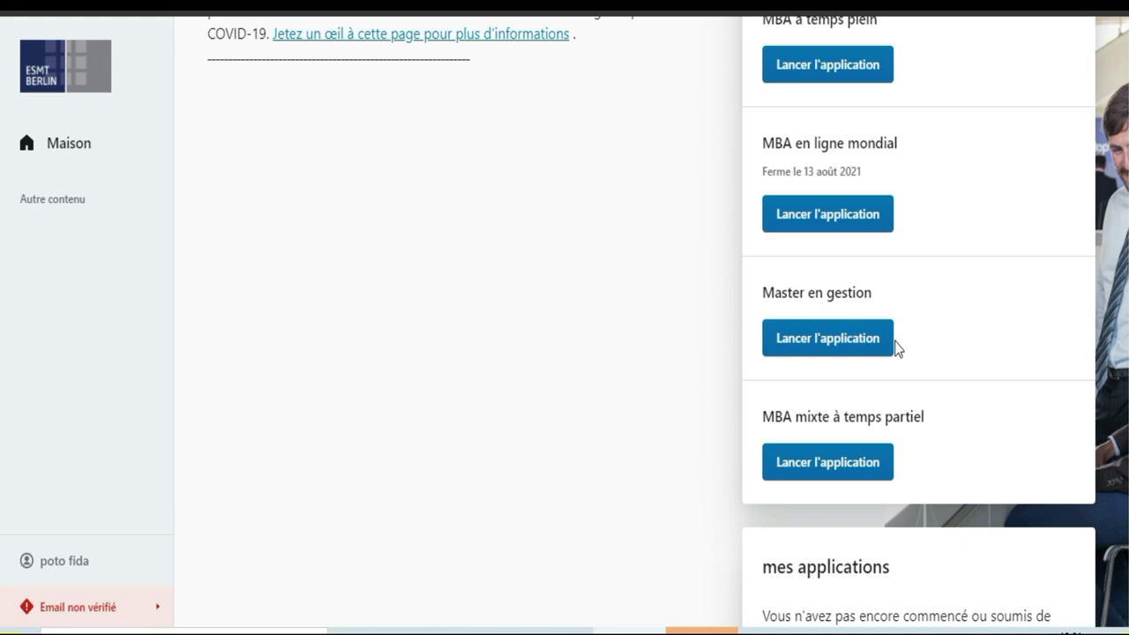
scroll(3, 308, "down", 1)
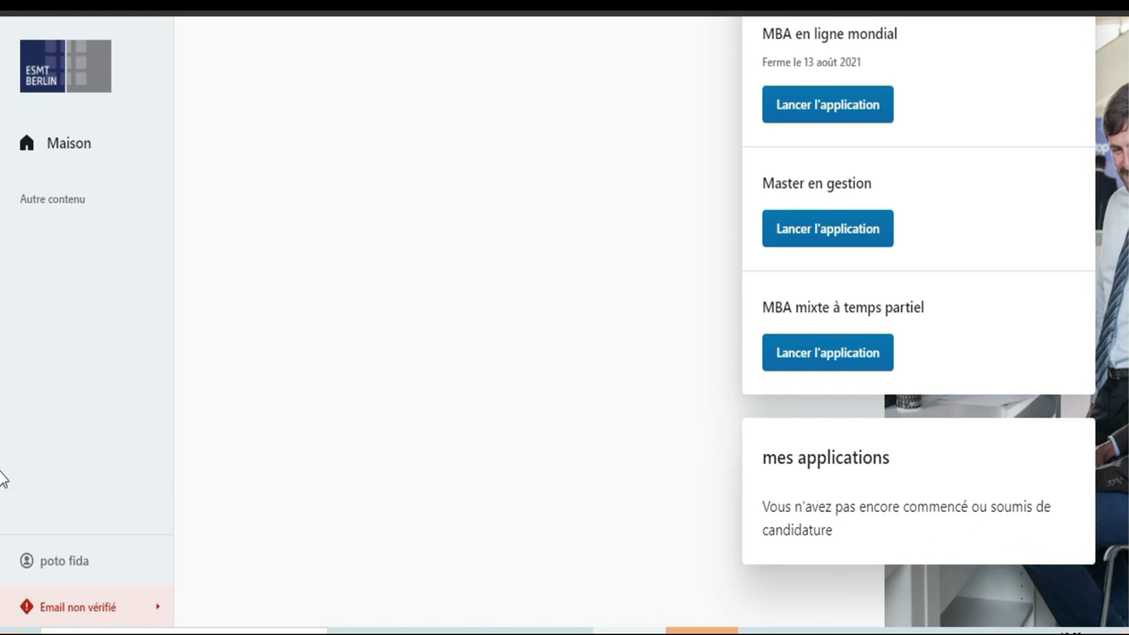
scroll(3, 441, "up", 3)
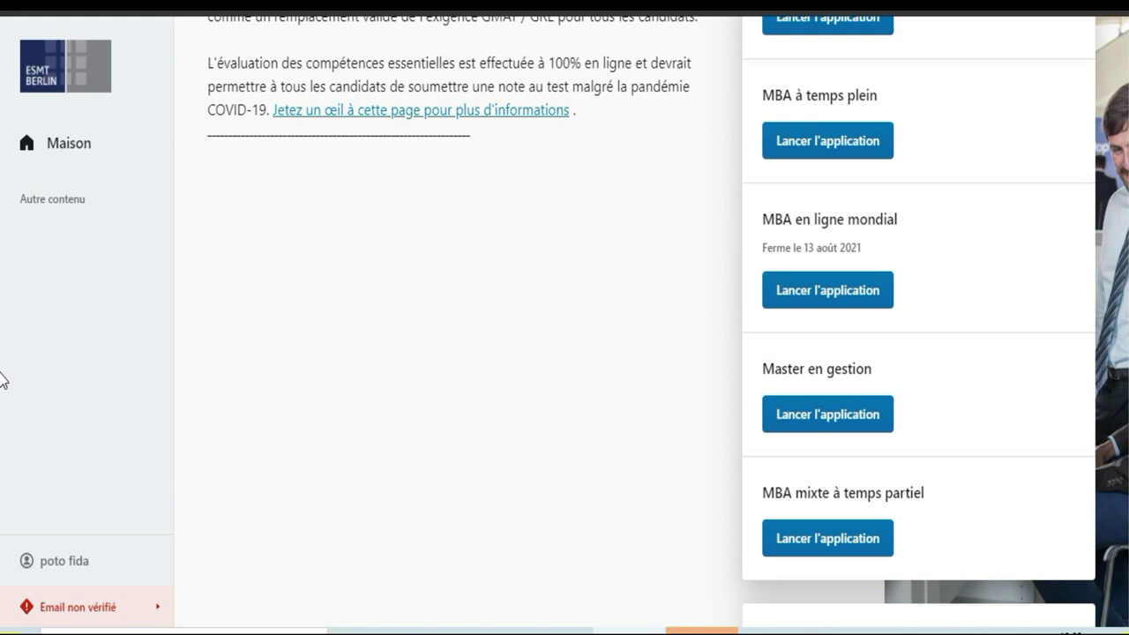
scroll(2, 371, "up", 1)
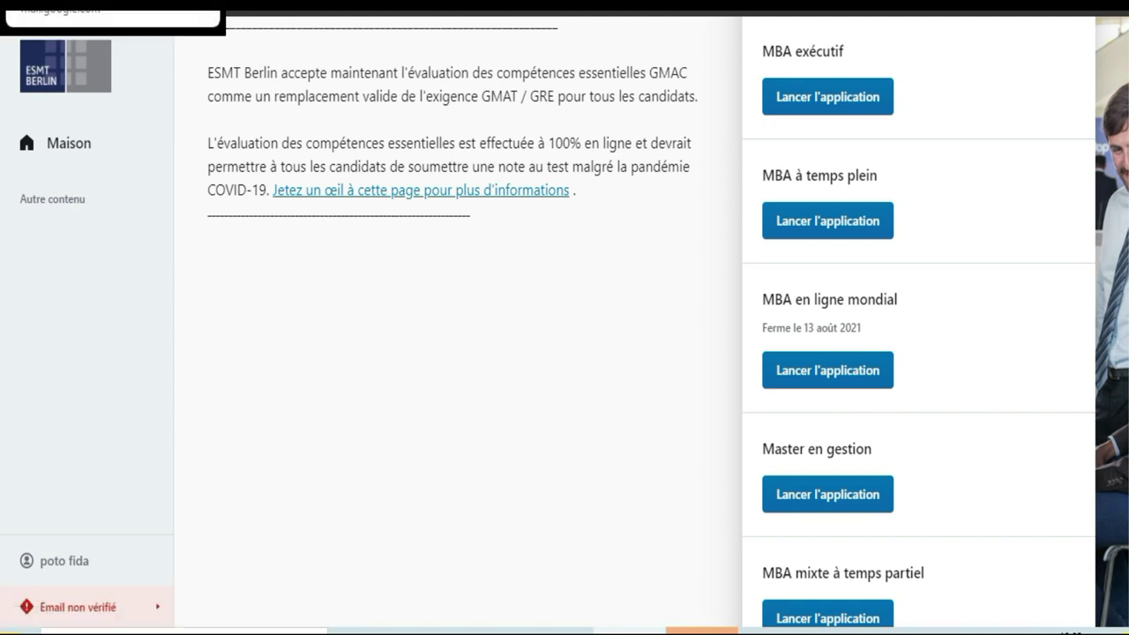
Step: In the Gmail tab, switch to the other Google account holding the ESMT verification email
left_click(113, 3)
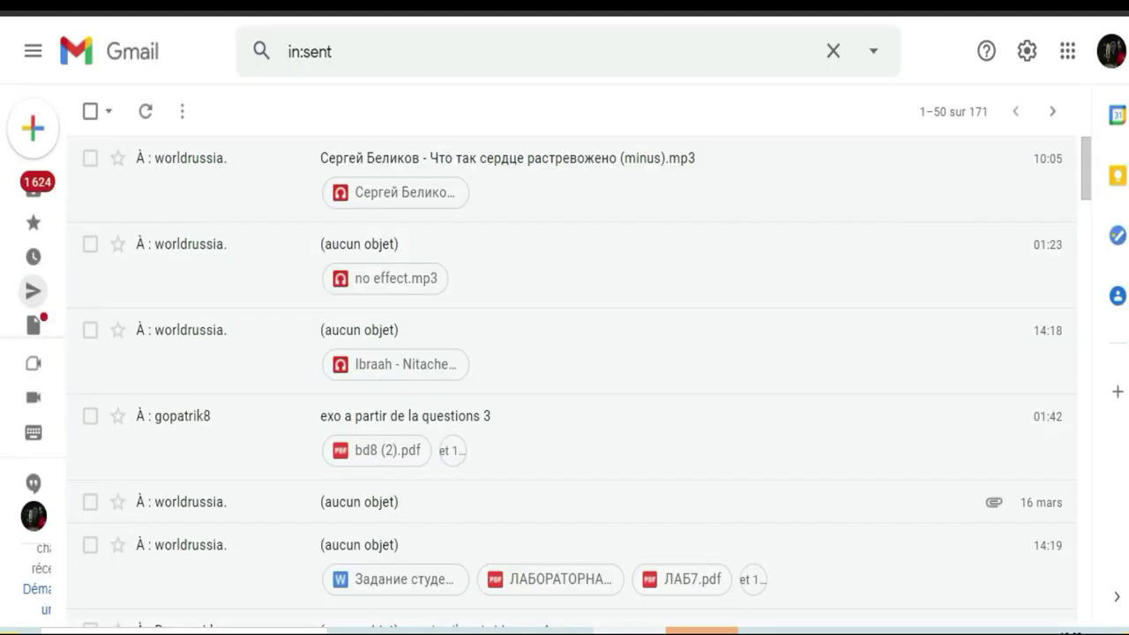
left_click(1110, 72)
left_click(976, 361)
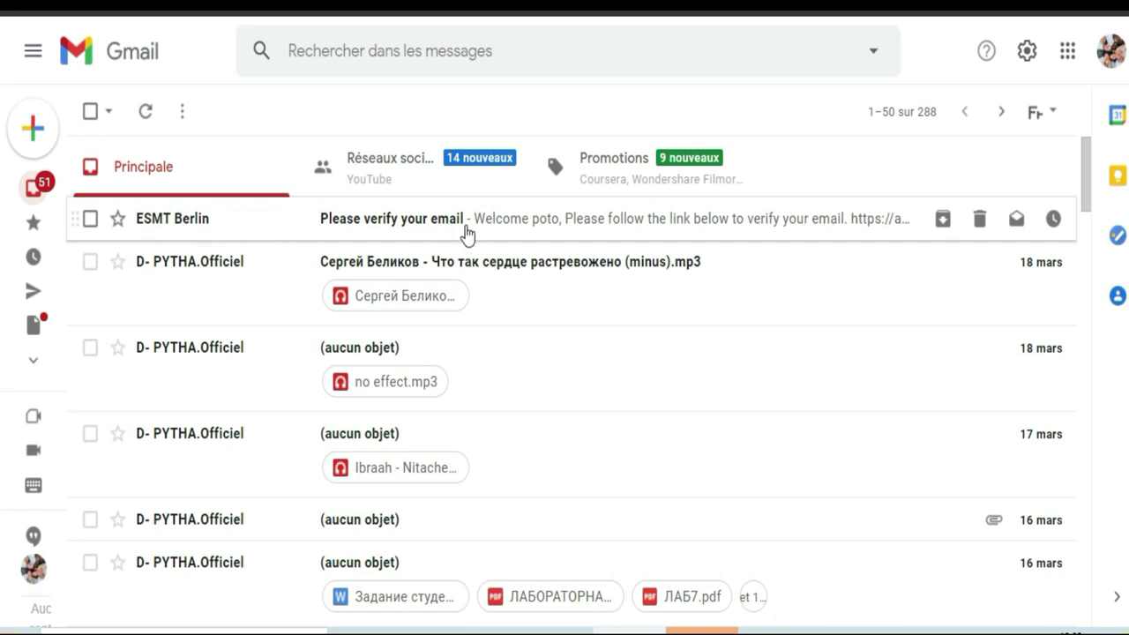
Step: Open the ESMT Berlin 'Please verify your email' message and follow its verification link
left_click(536, 225)
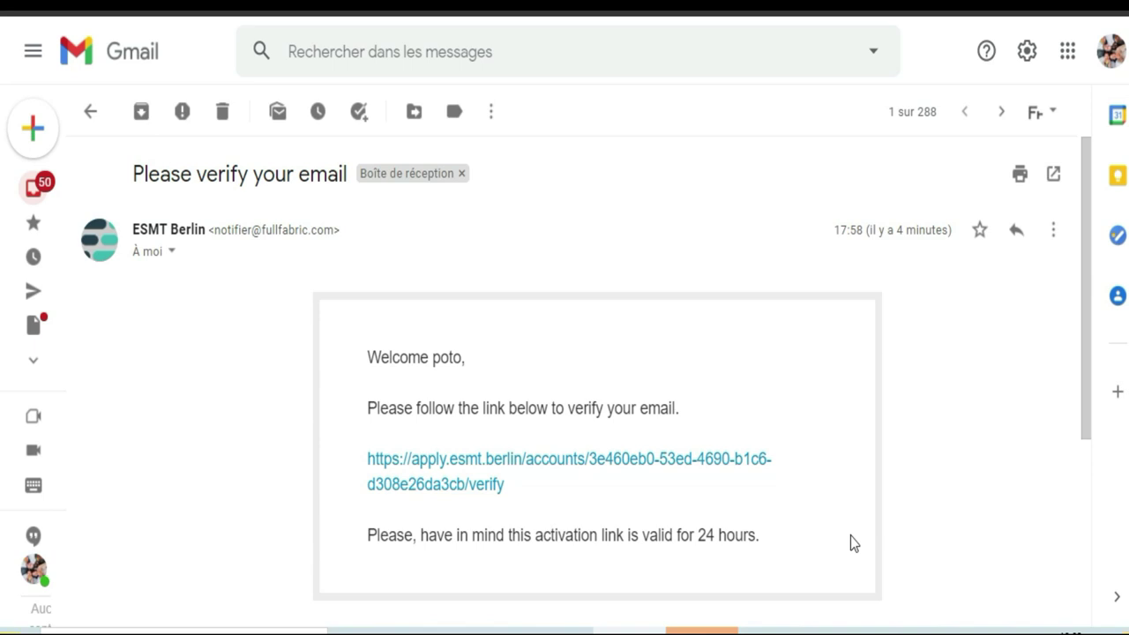
left_click_drag(1088, 282, 1094, 335)
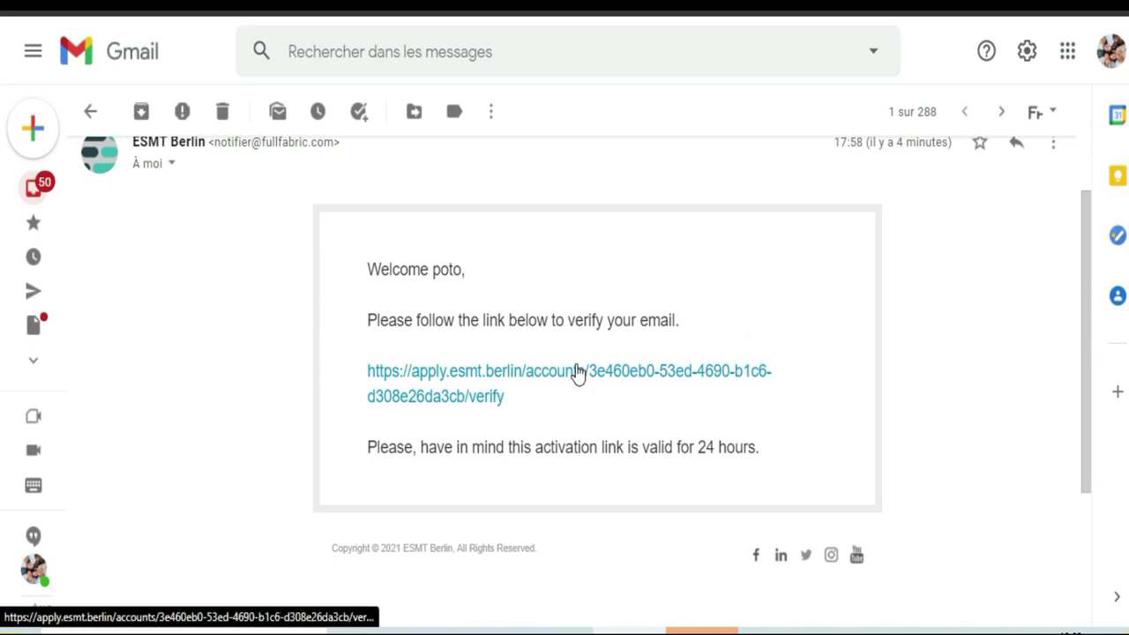
left_click(577, 369)
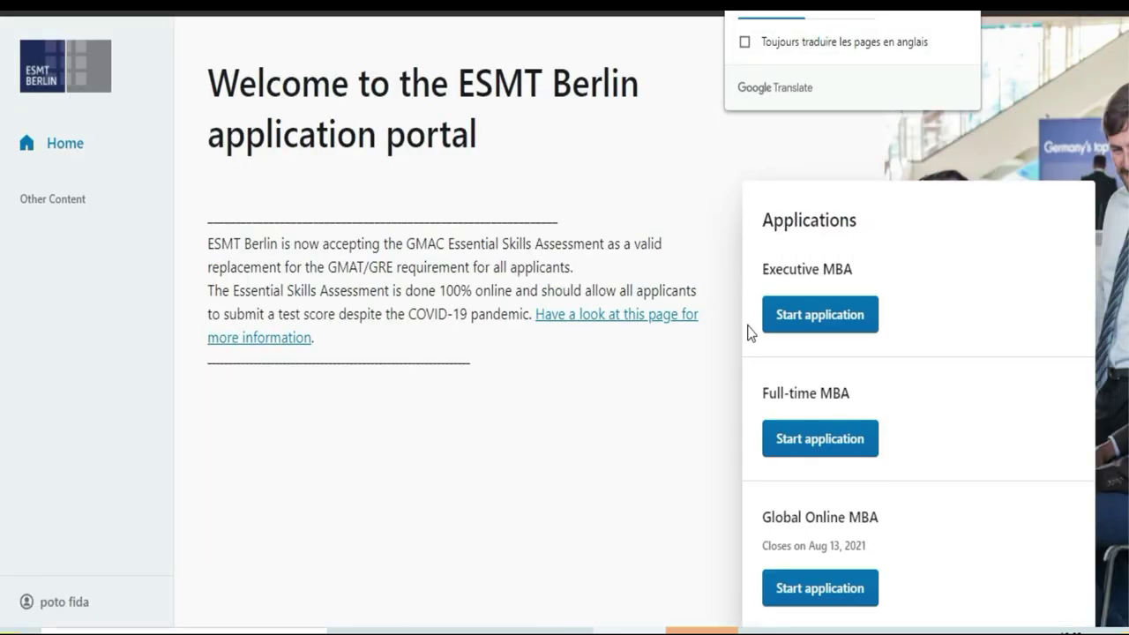
Step: Translate the portal home page into French using the Google Translate popup
scroll(1093, 529, "down", 3)
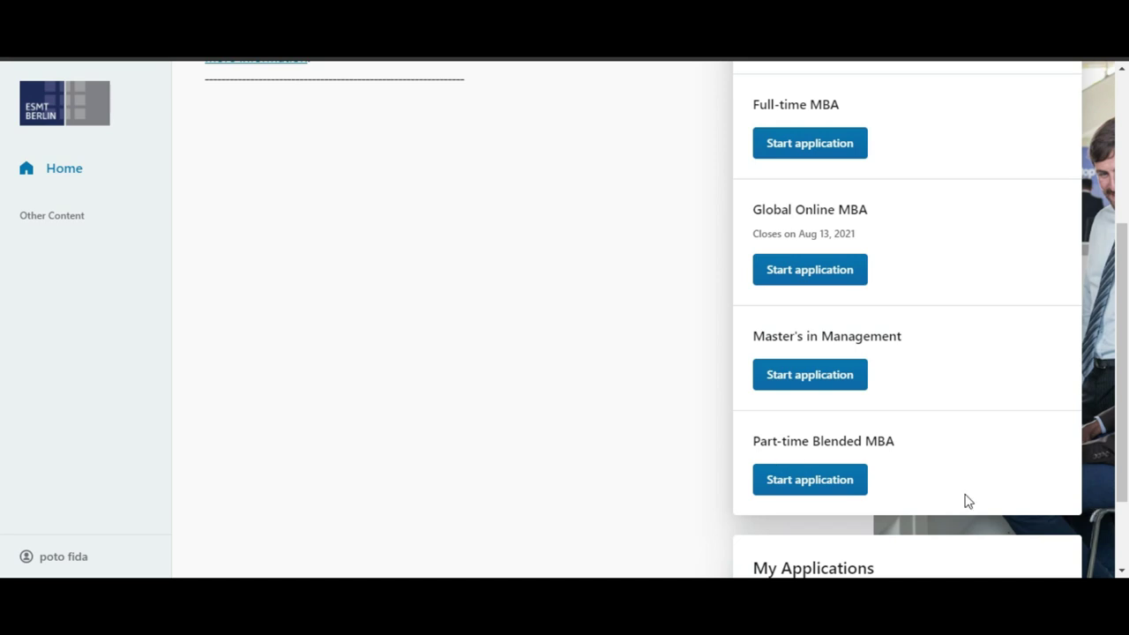
left_click(1122, 402)
left_click_drag(1123, 388, 1126, 327)
scroll(0, 373, "down", 2)
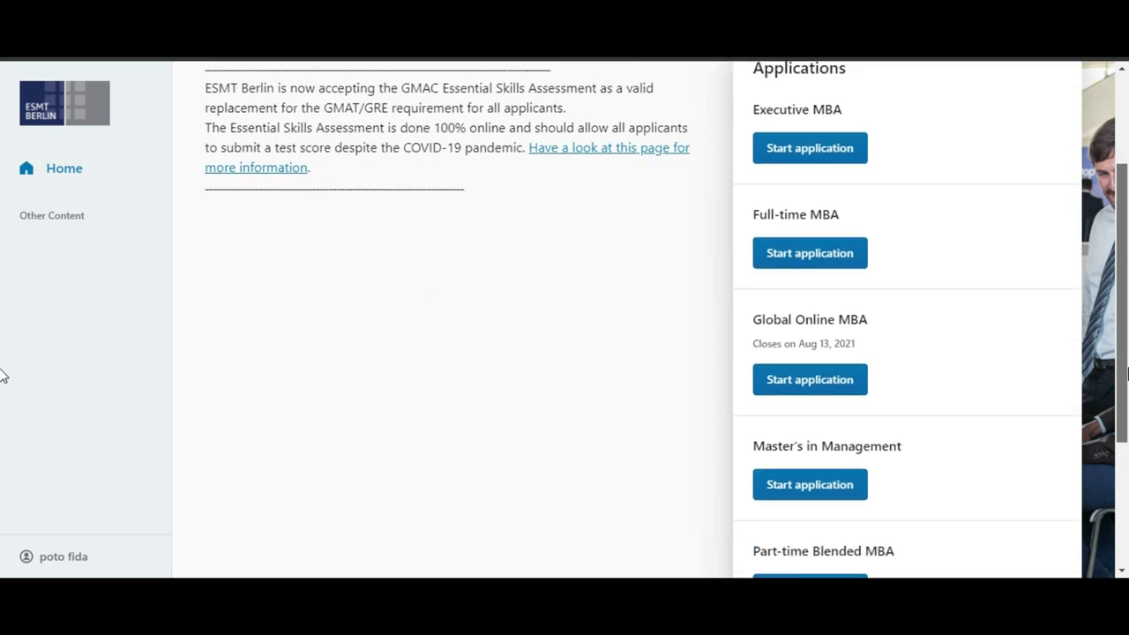
scroll(0, 377, "up", 1)
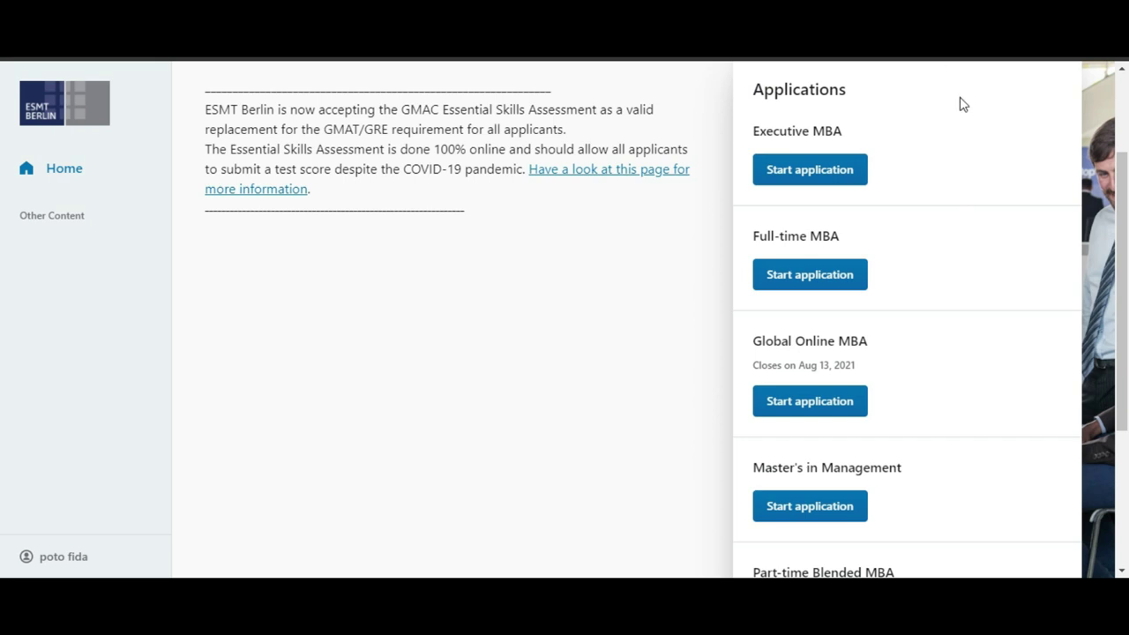
left_click(873, 57)
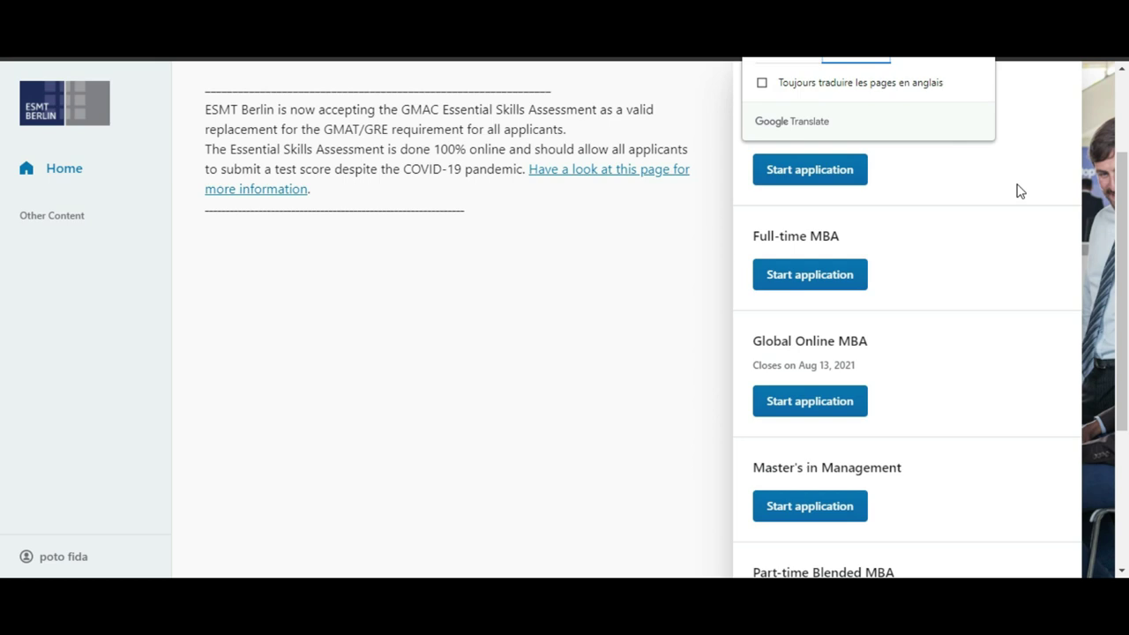
left_click(851, 61)
left_click(1073, 123)
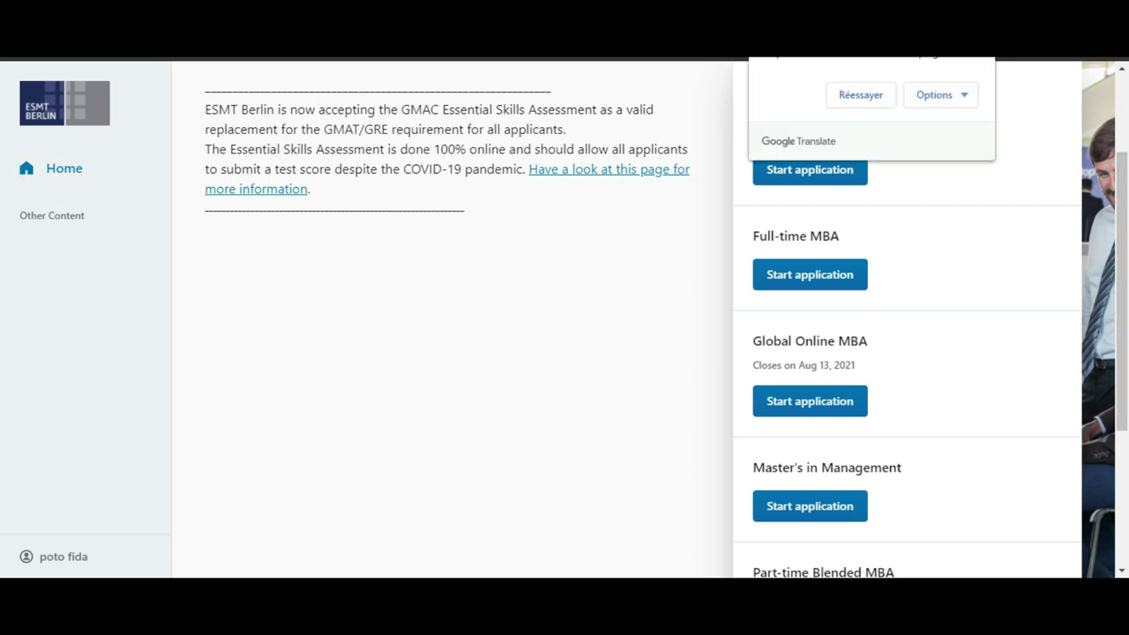
Step: Retry the French translation and review the translated list of applications
scroll(868, 104, "down", 2)
left_click(860, 96)
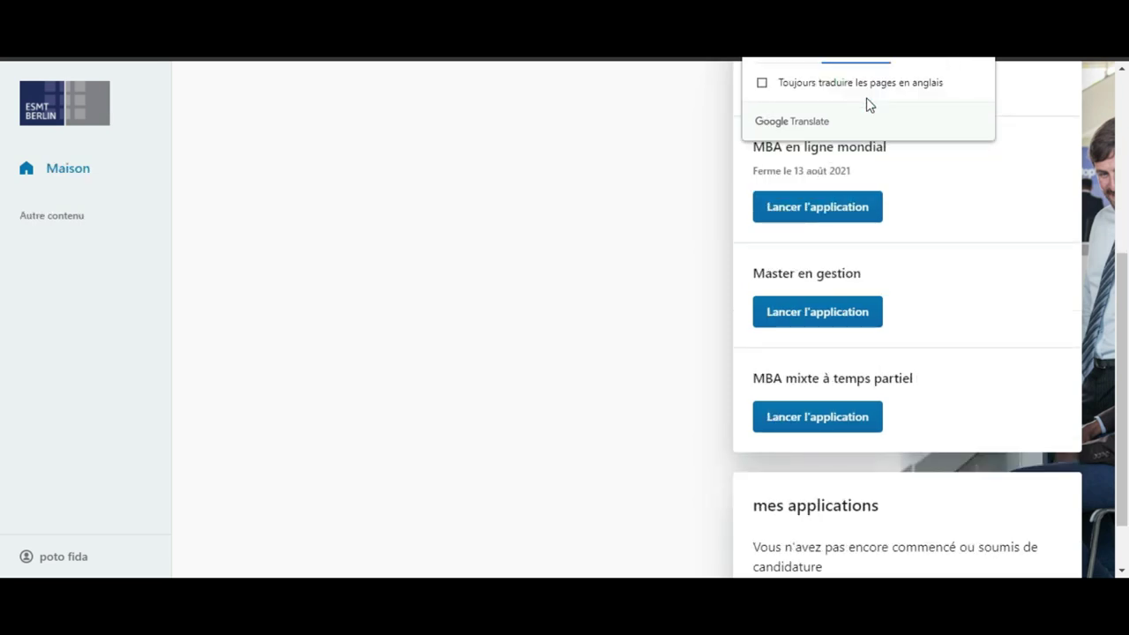
left_click(706, 242)
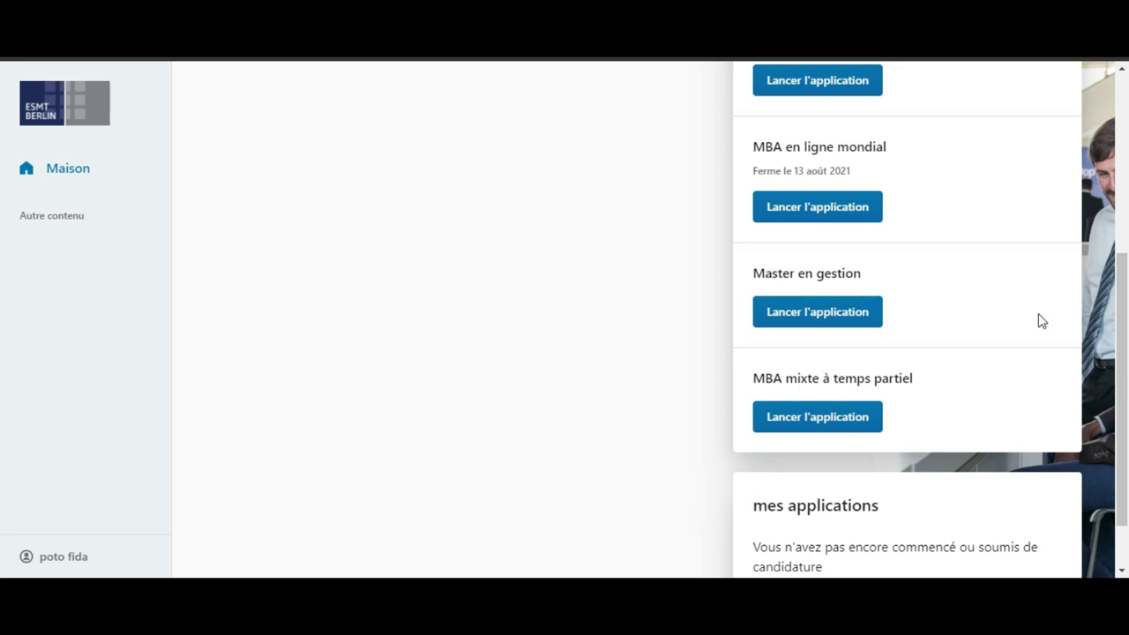
scroll(1127, 300, "up", 1)
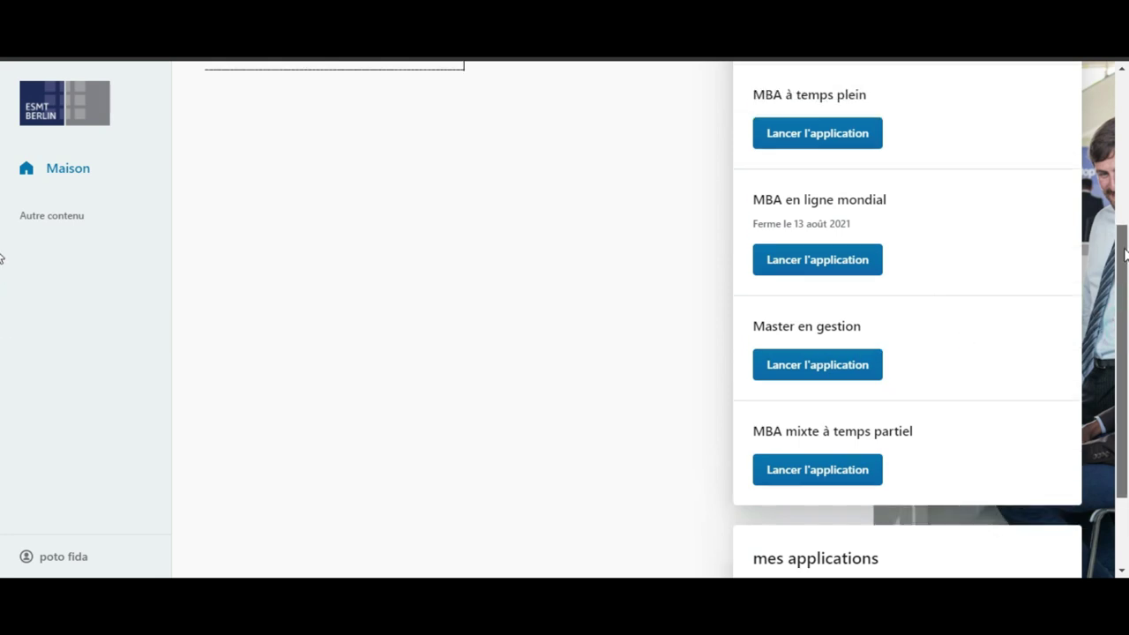
scroll(1124, 254, "up", 3)
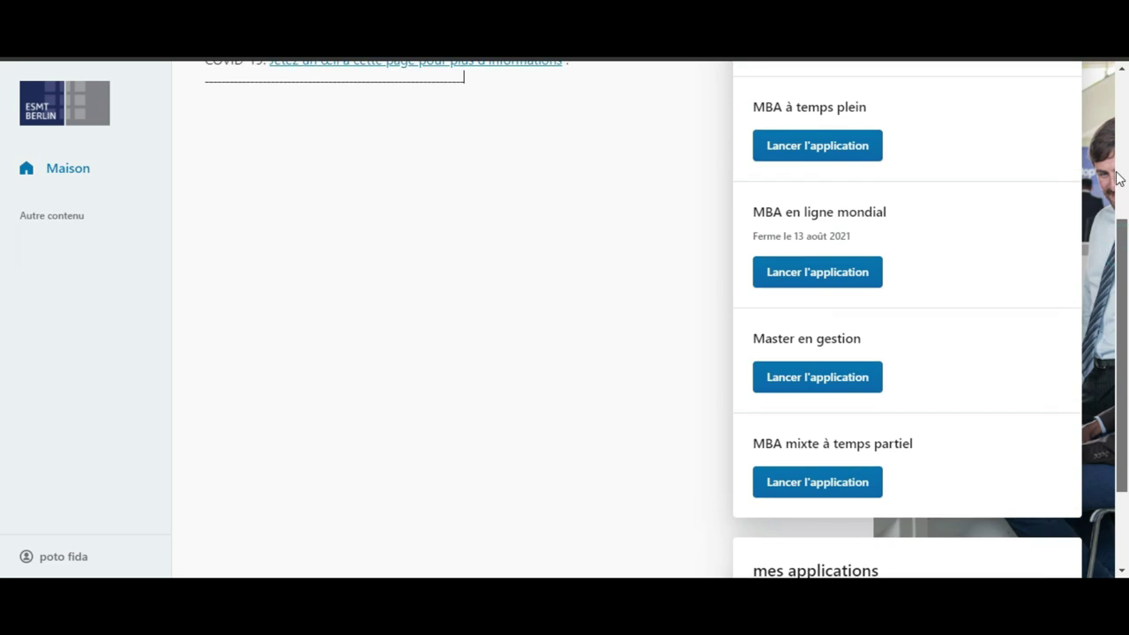
scroll(1124, 239, "down", 2)
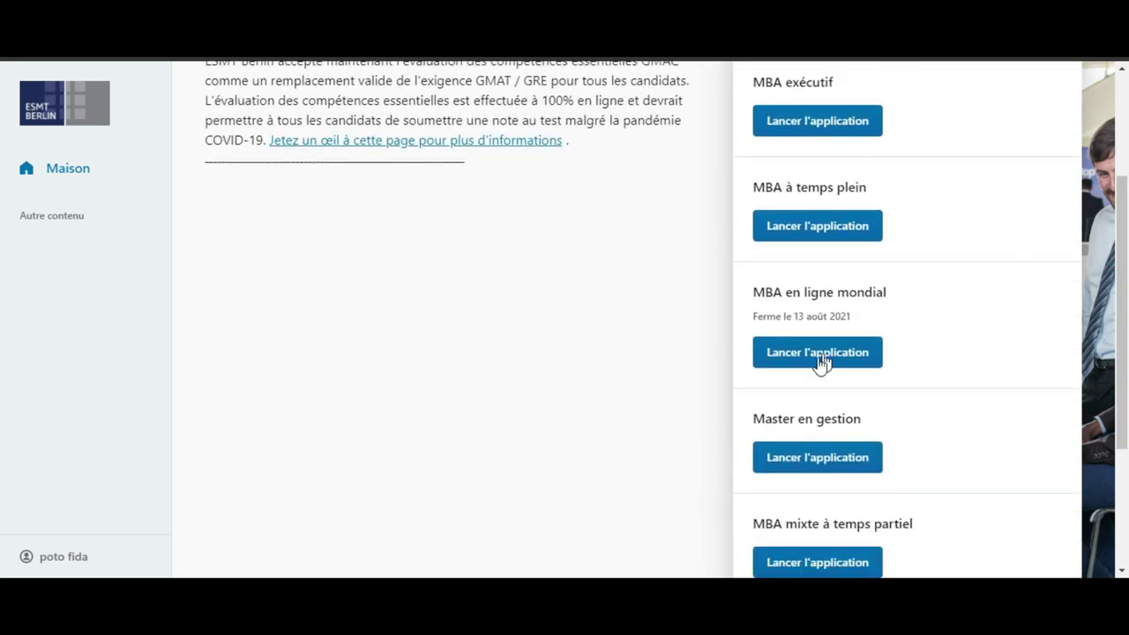
Step: Launch the Master en gestion application with Septembre 2021 as the intake and continue
left_click(803, 464)
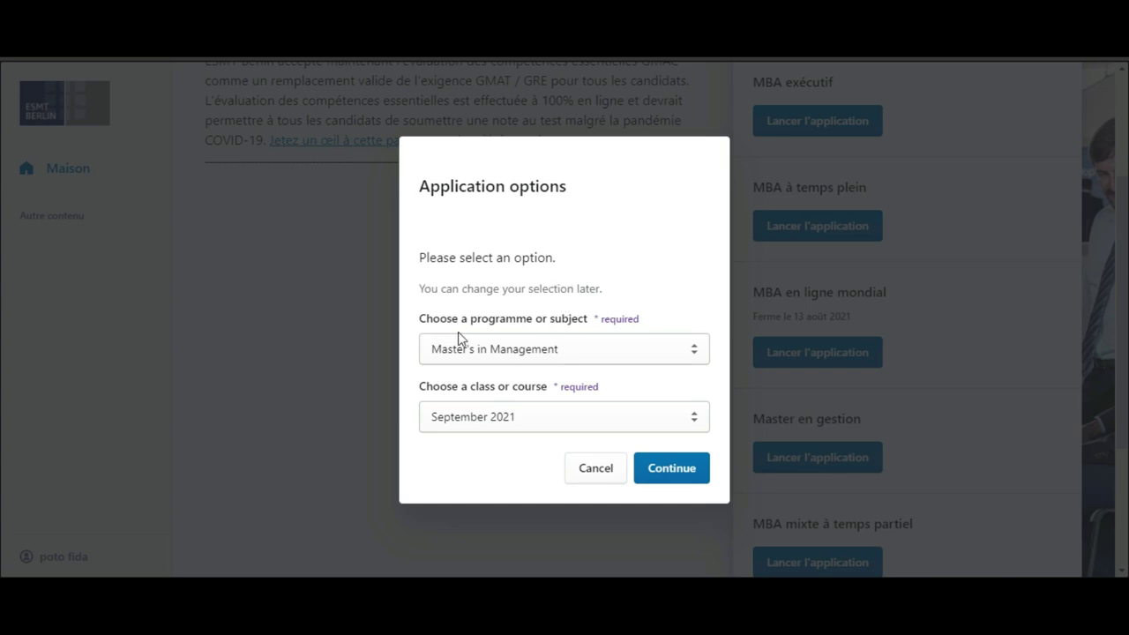
left_click(681, 355)
left_click(695, 352)
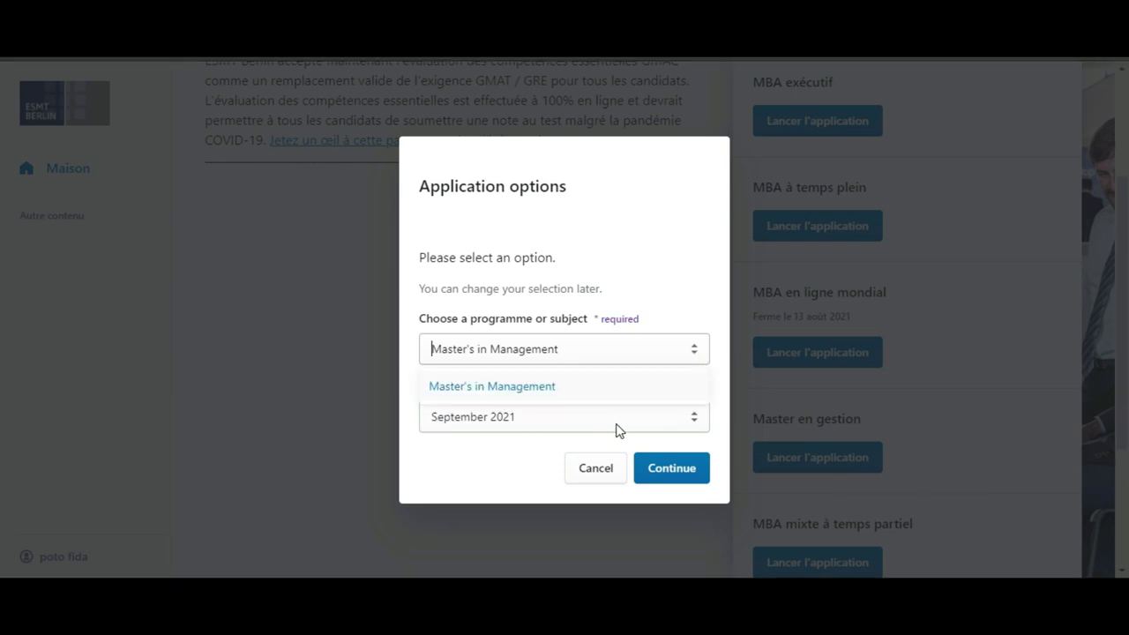
left_click(694, 420)
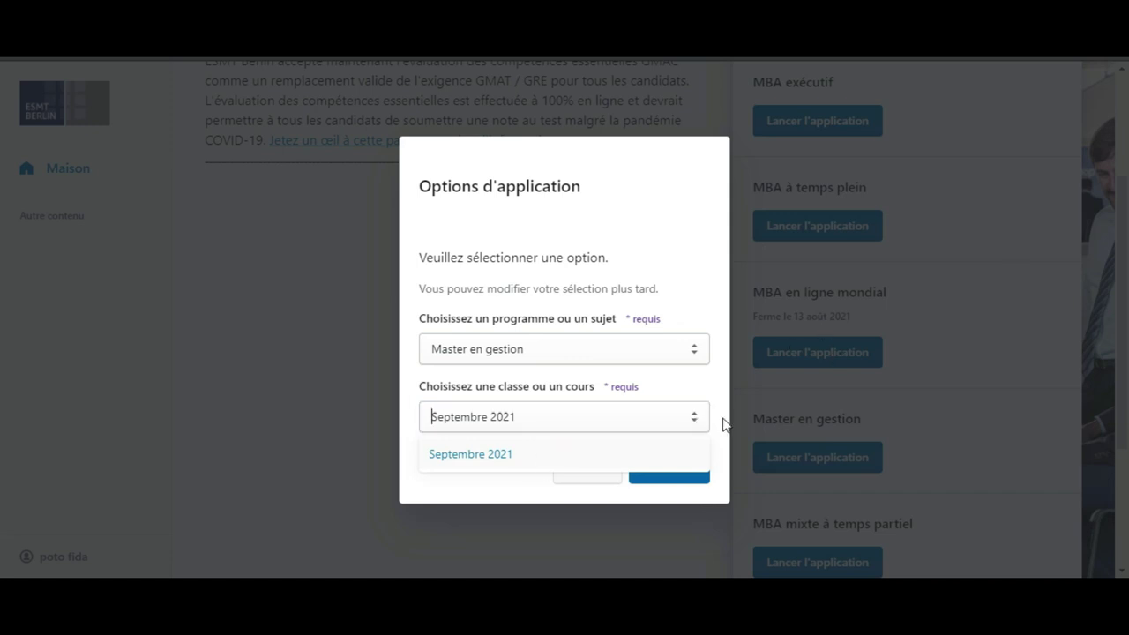
left_click(720, 255)
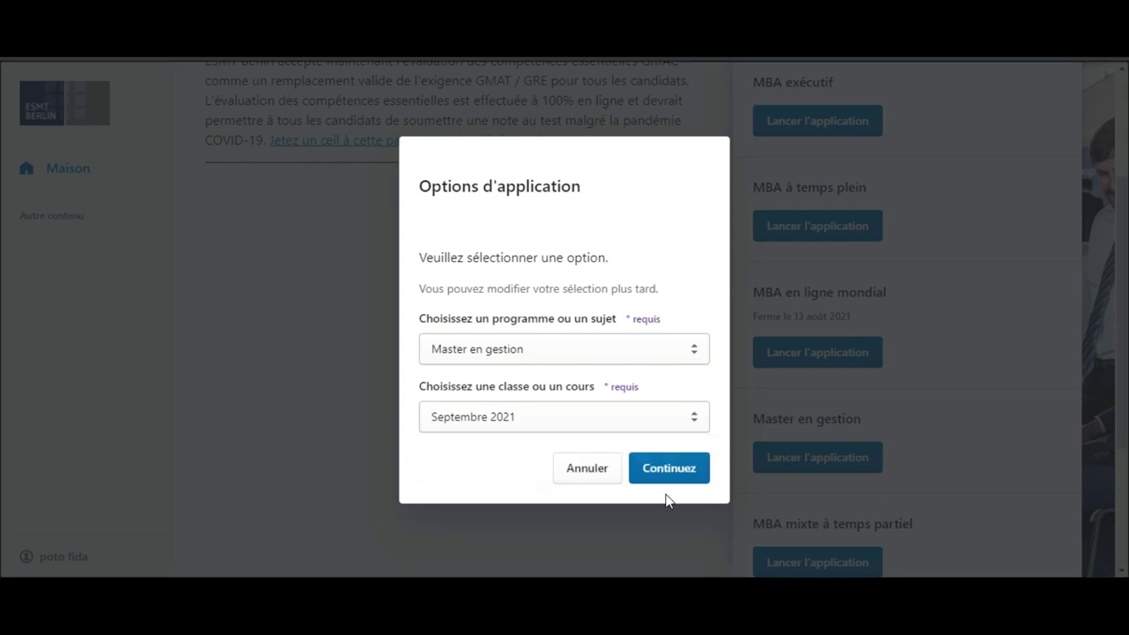
left_click(670, 468)
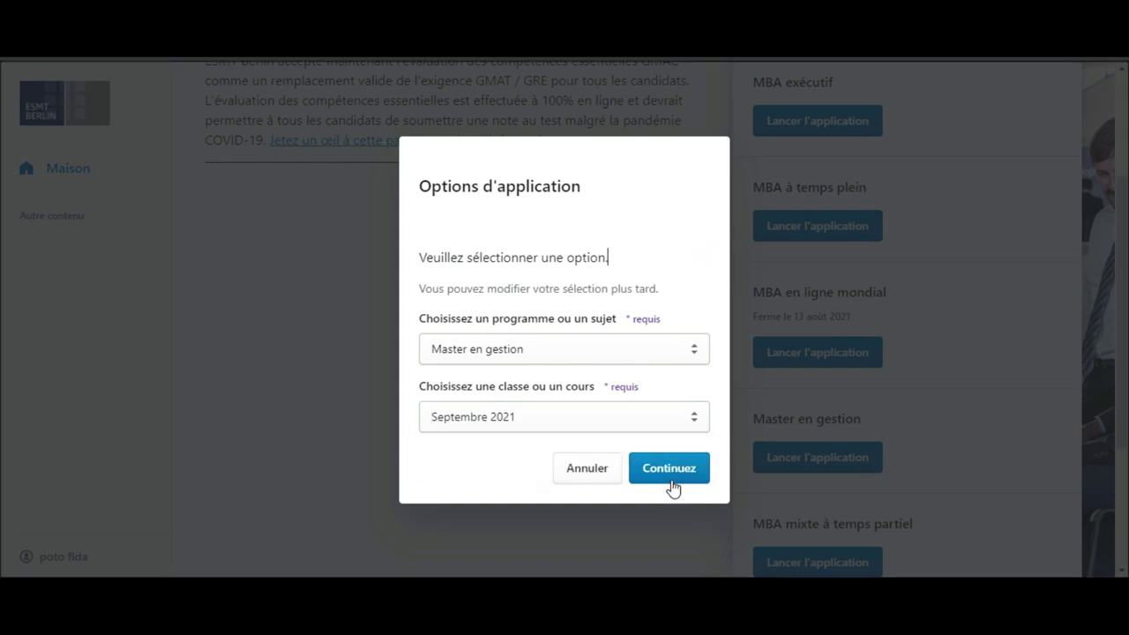
left_click(672, 481)
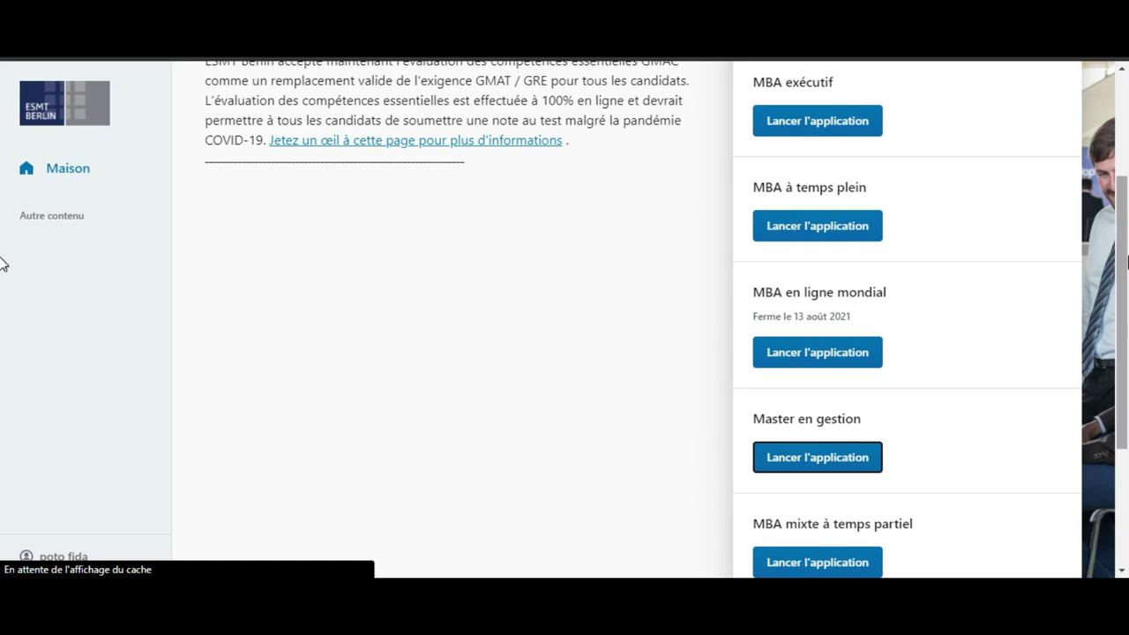
left_click(2, 261)
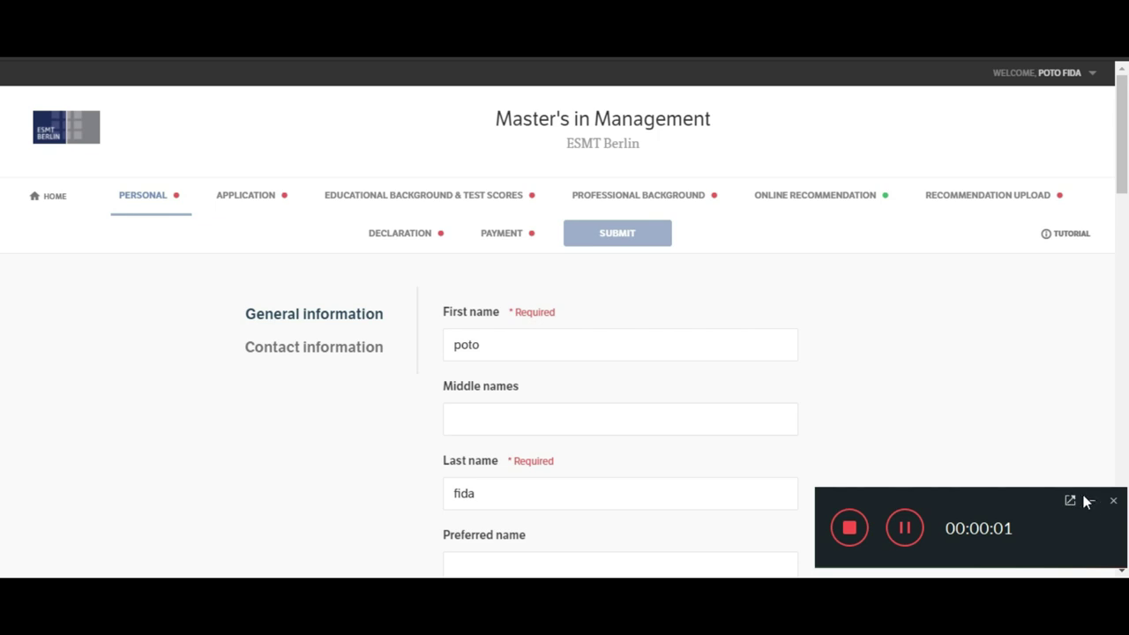
Step: Set Gender to Male on the personal general information form
left_click(1093, 501)
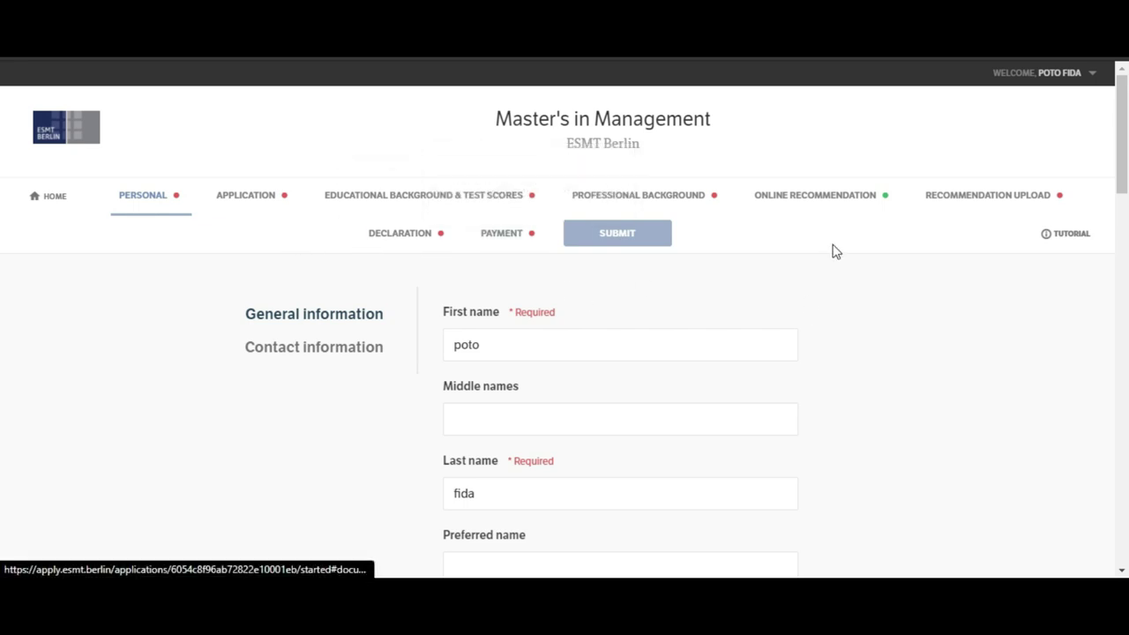
scroll(2, 221, "down", 5)
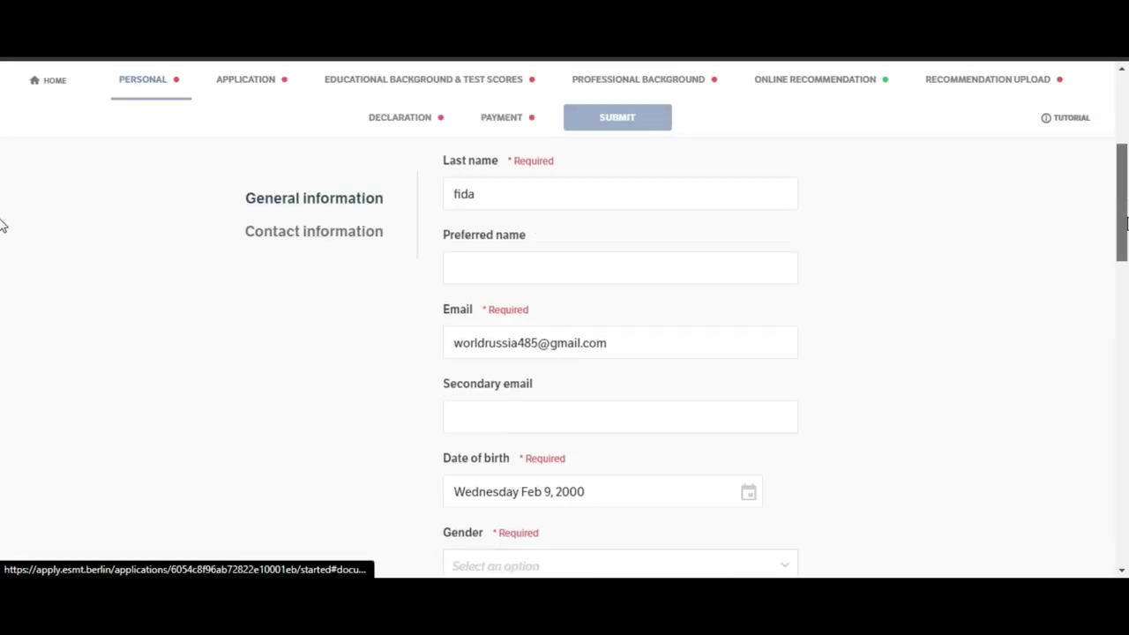
scroll(3, 250, "up", 5)
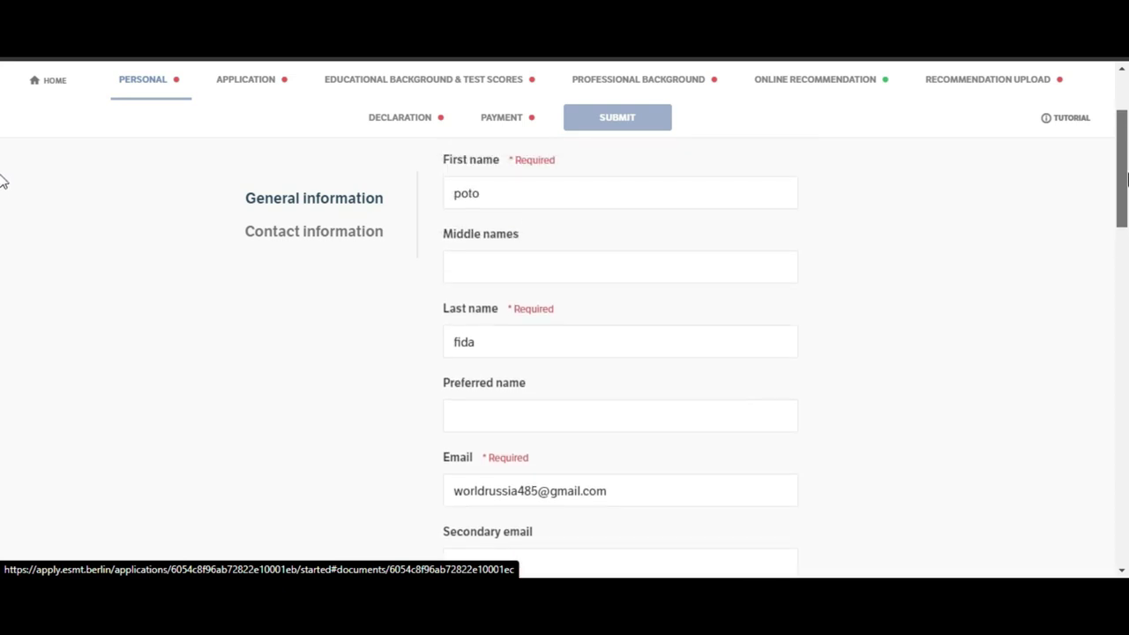
scroll(3, 168, "down", 1)
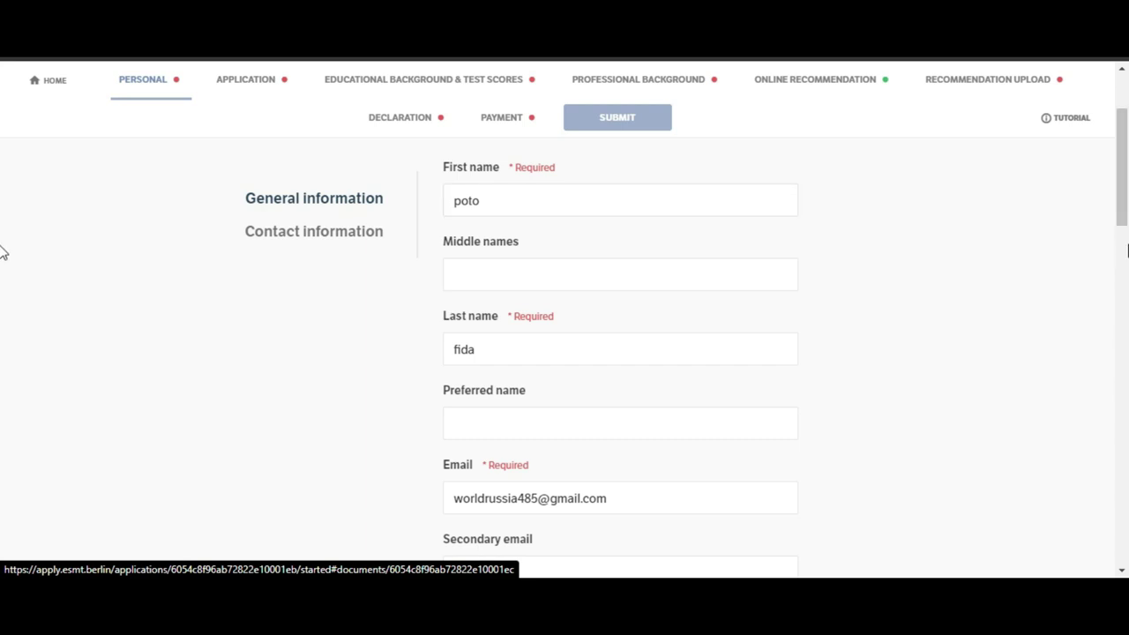
left_click_drag(1120, 231, 1122, 289)
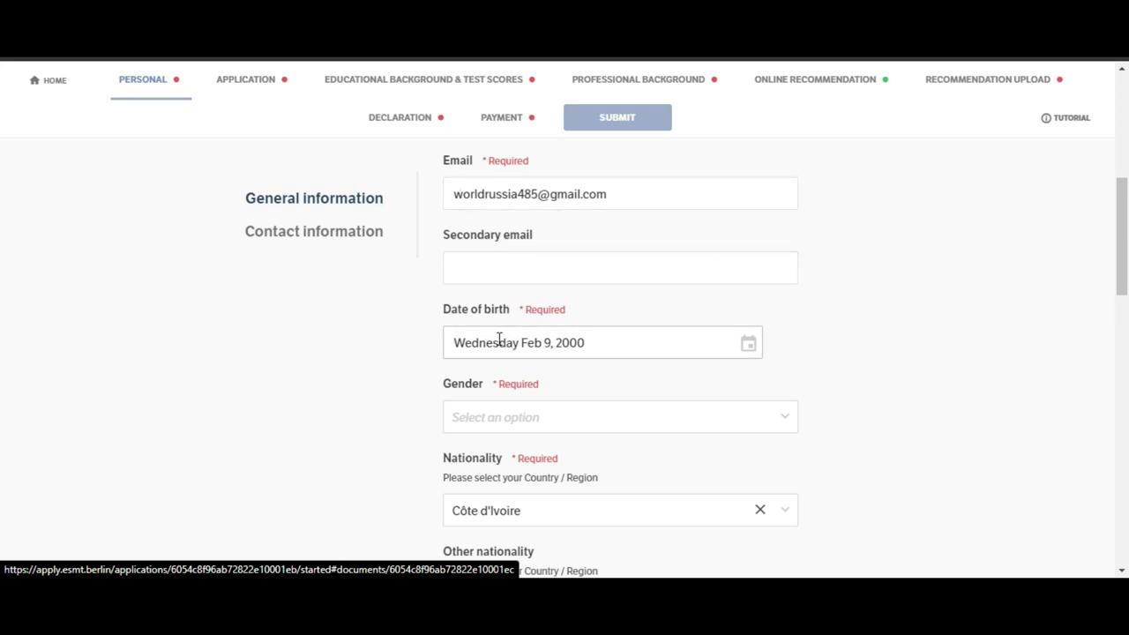
left_click_drag(1125, 244, 1124, 284)
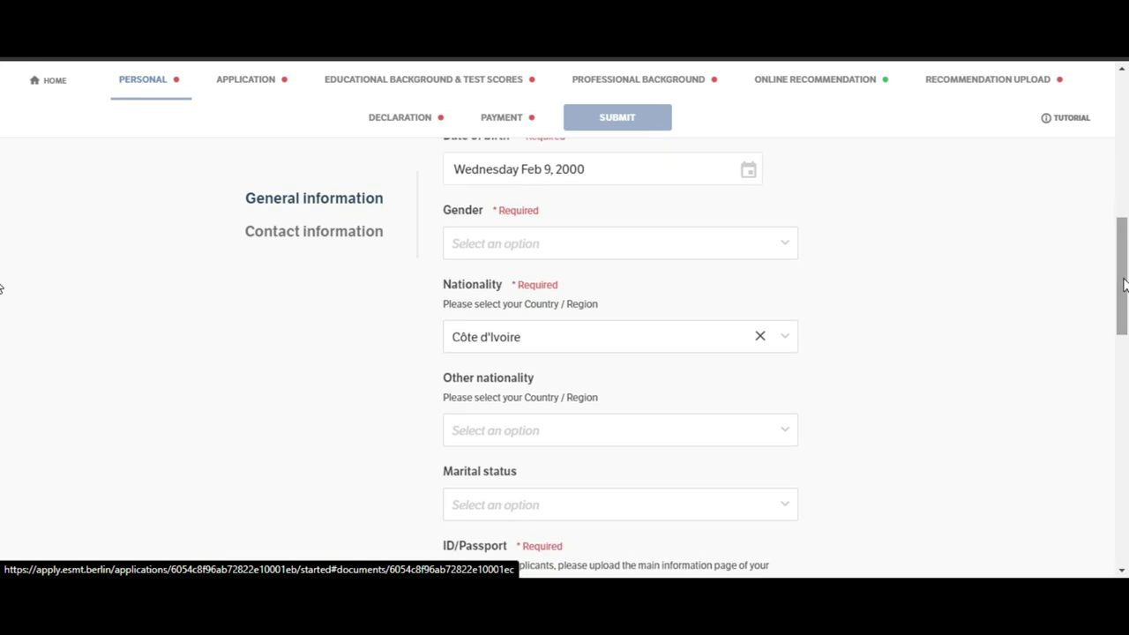
left_click(728, 255)
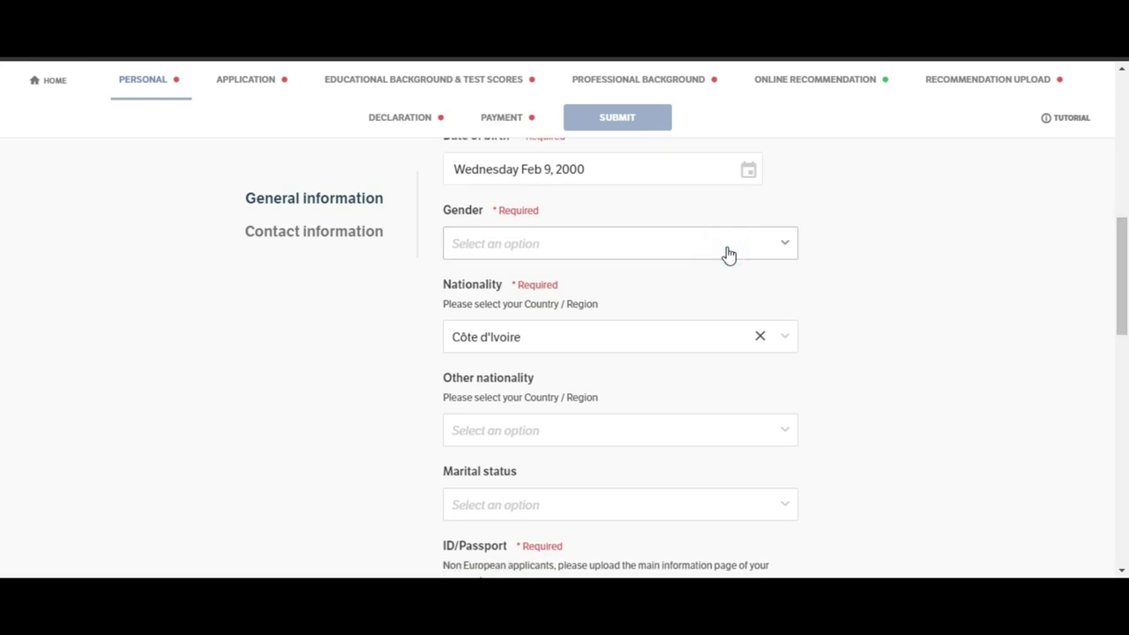
left_click(781, 251)
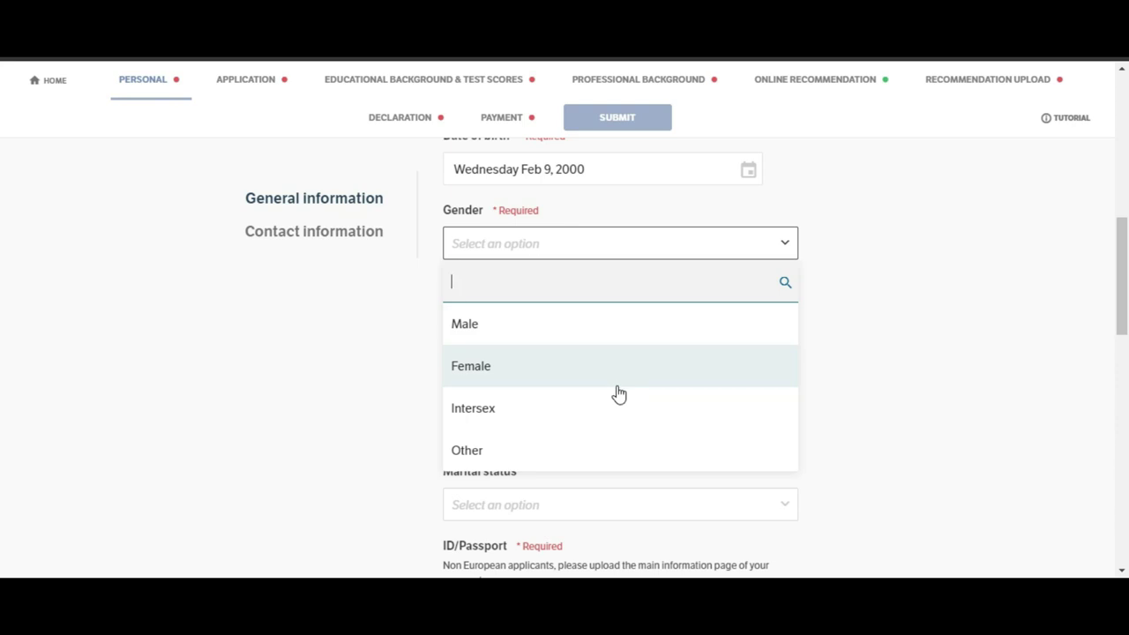
left_click(574, 336)
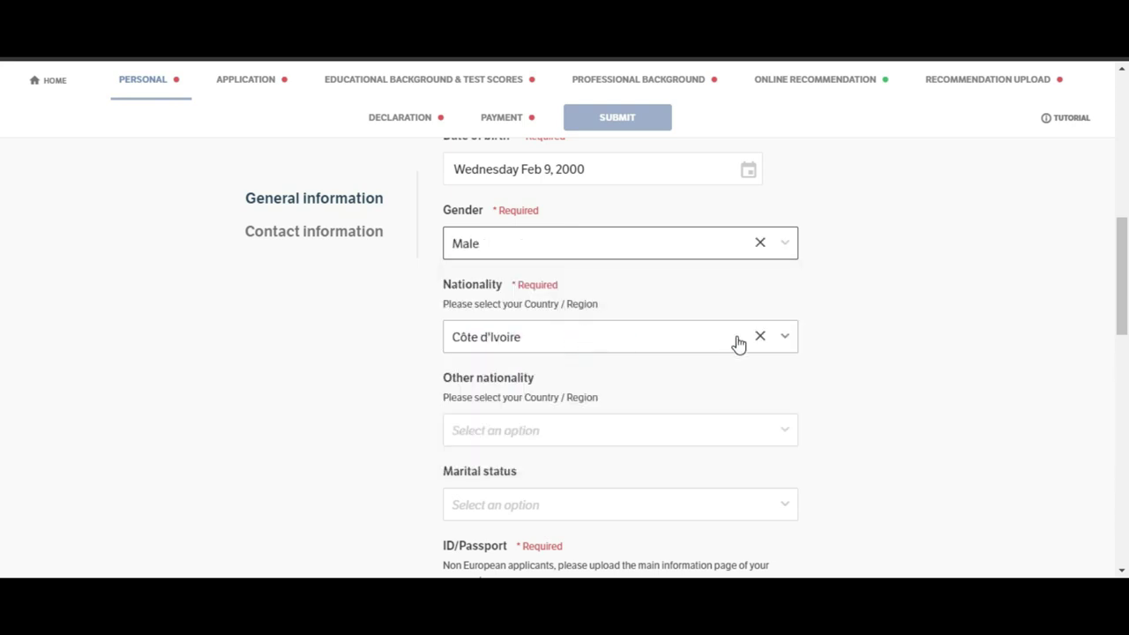
Step: Set Marital status to Not married
left_click_drag(1126, 284, 1124, 328)
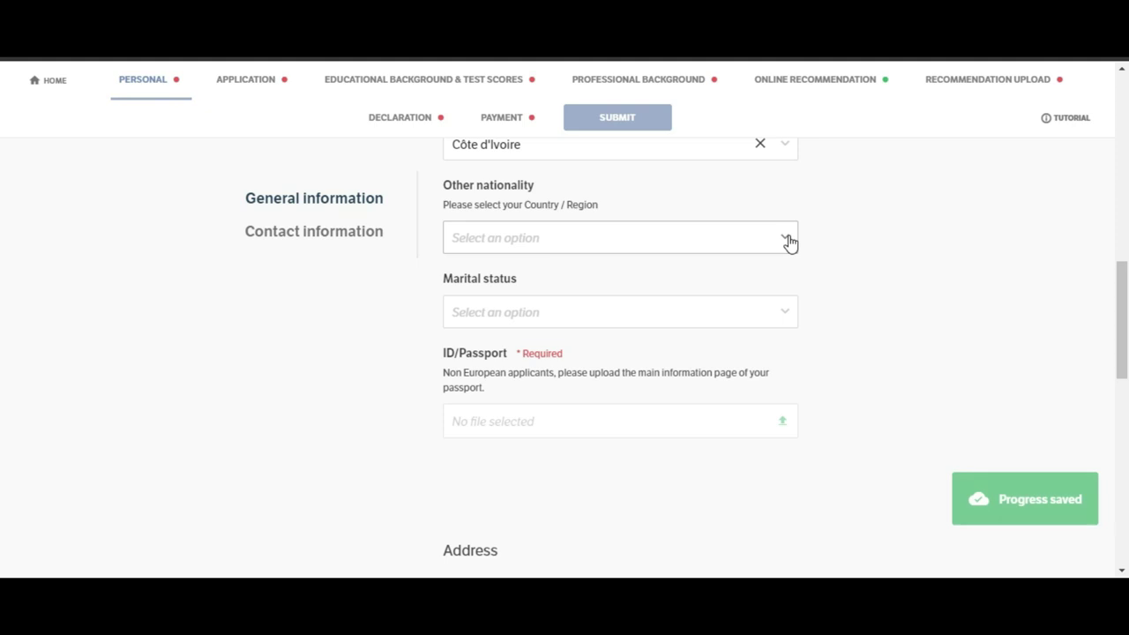
left_click(752, 321)
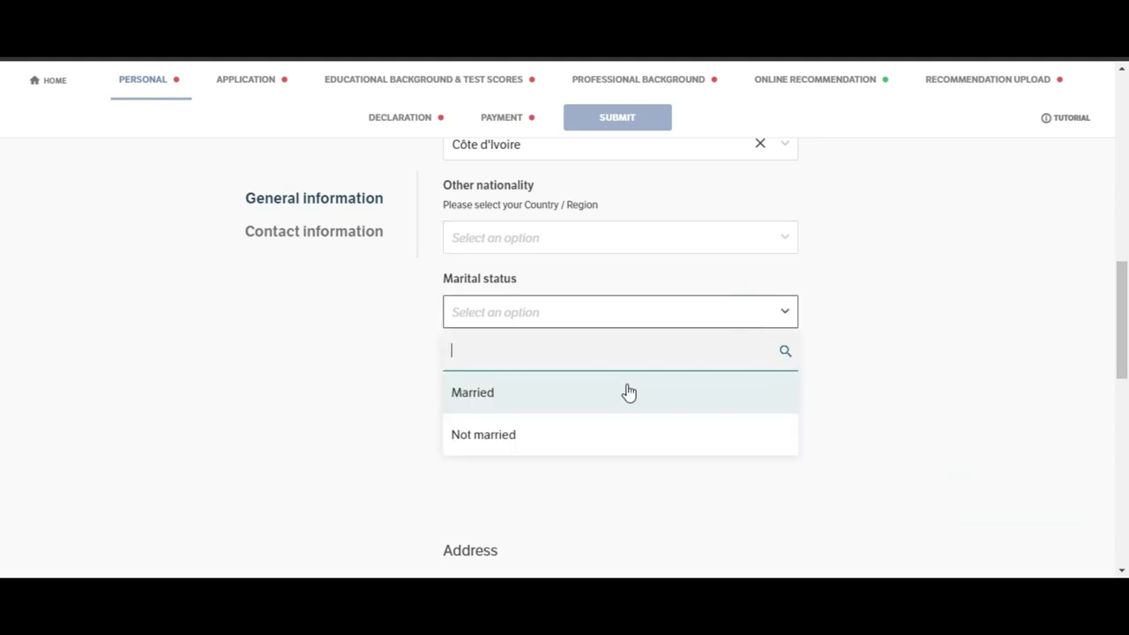
left_click(599, 434)
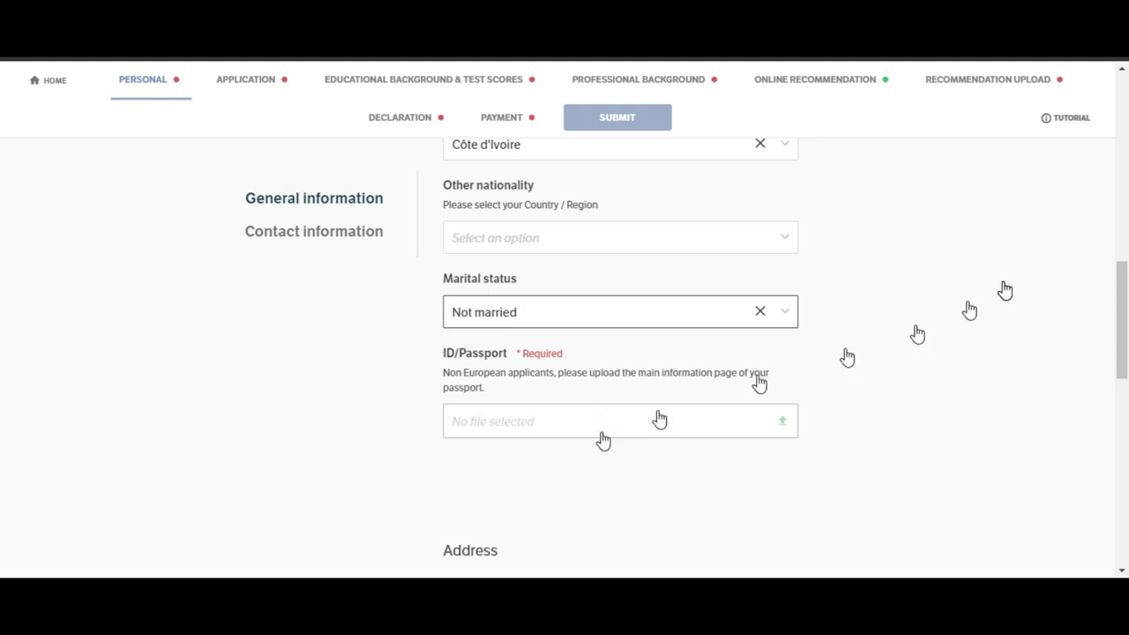
scroll(2, 309, "down", 1)
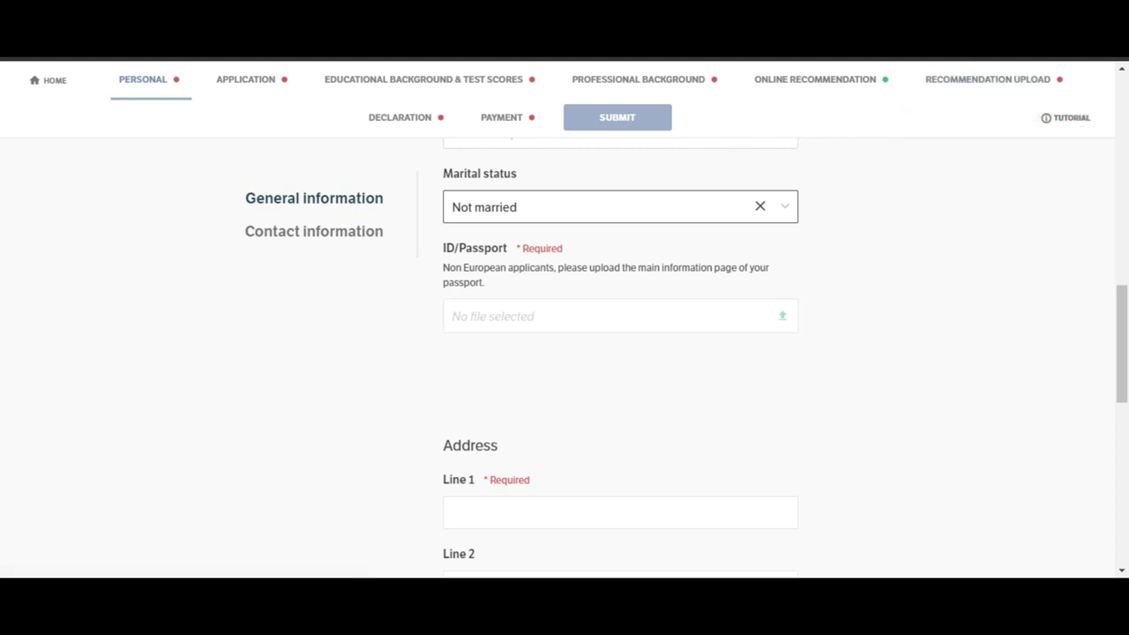
left_click(971, 53)
Step: Translate the form into French, then upload abou8 001 (1).jpg in the ID/Passport field
left_click(850, 60)
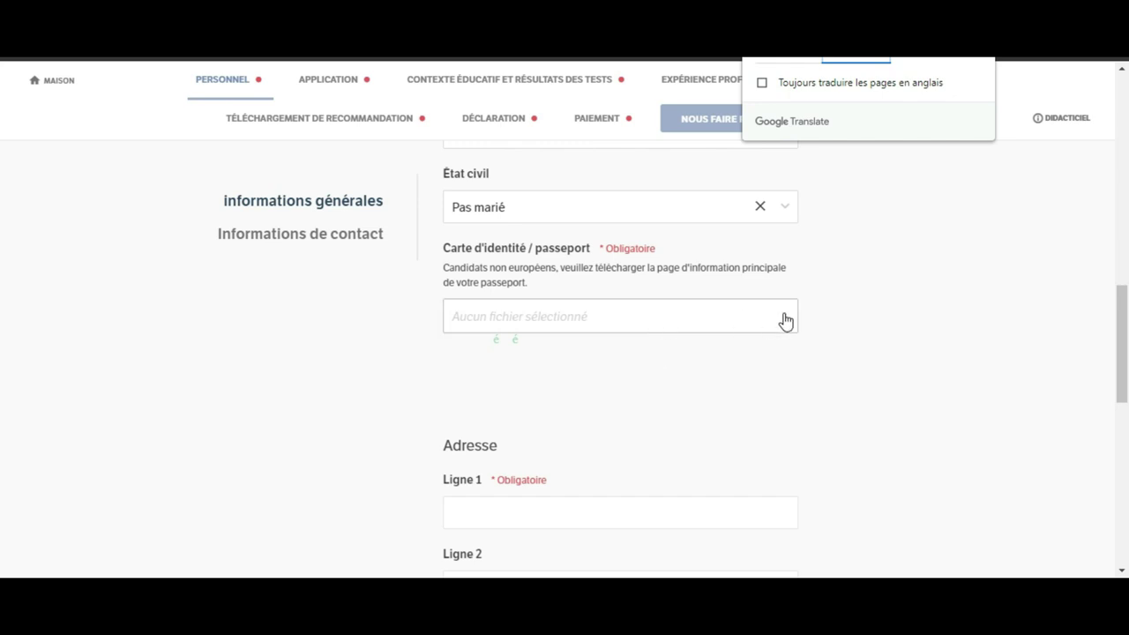
left_click(547, 314)
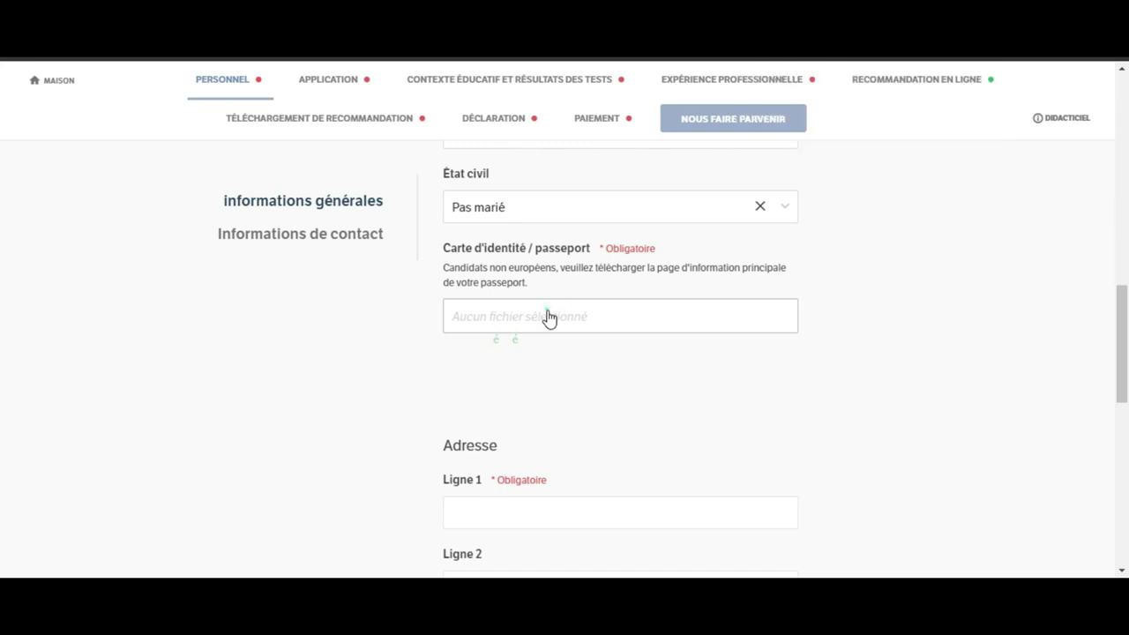
left_click(547, 316)
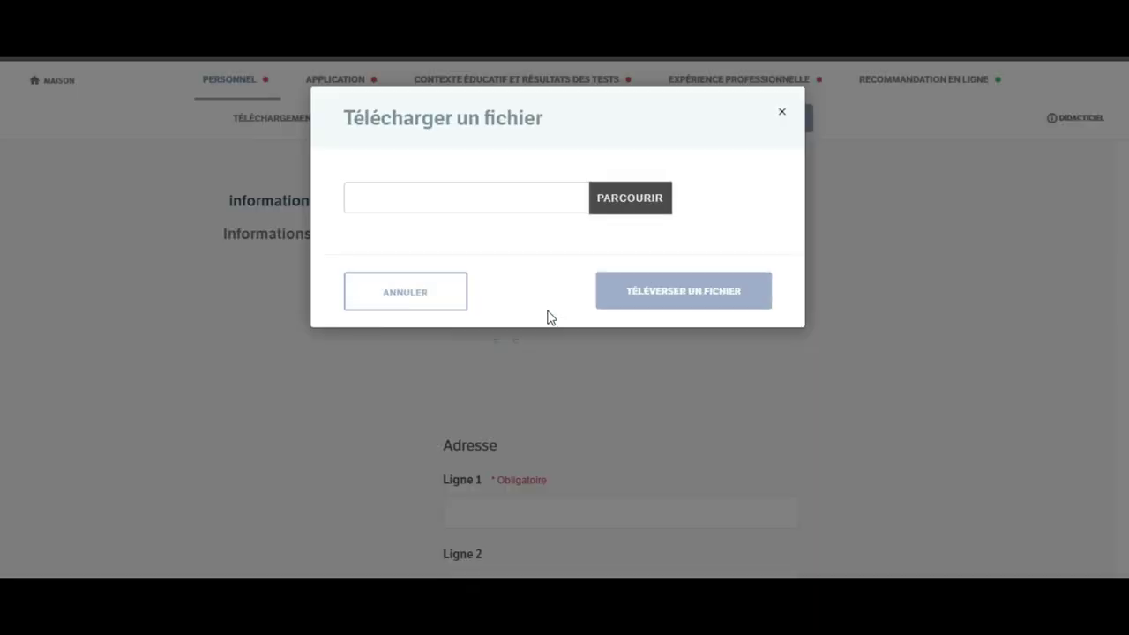
left_click(782, 113)
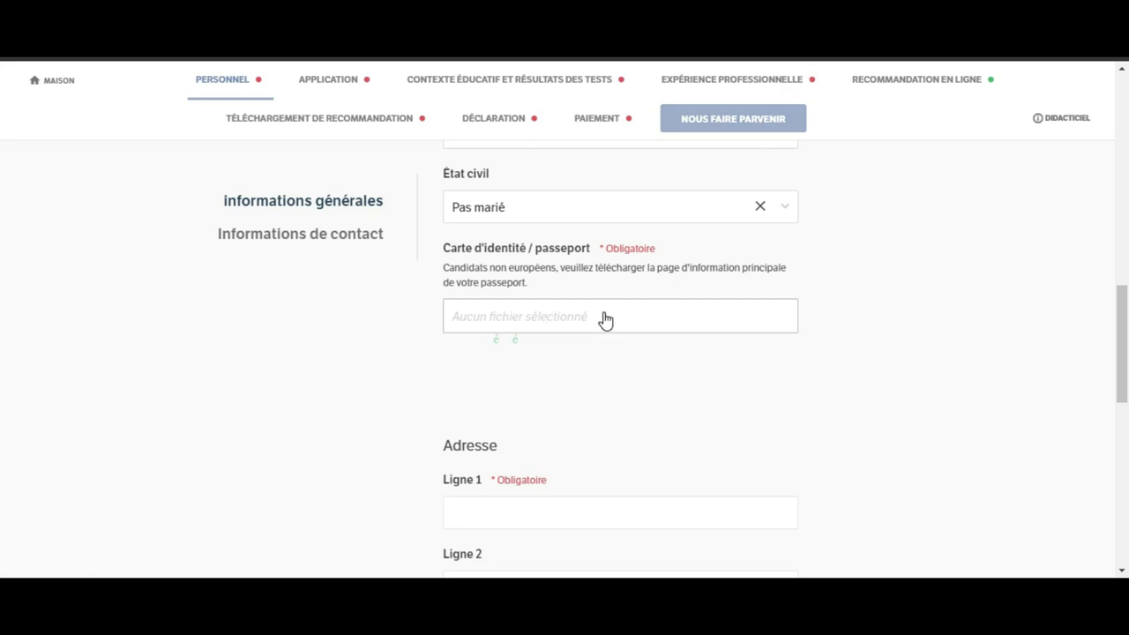
left_click(605, 319)
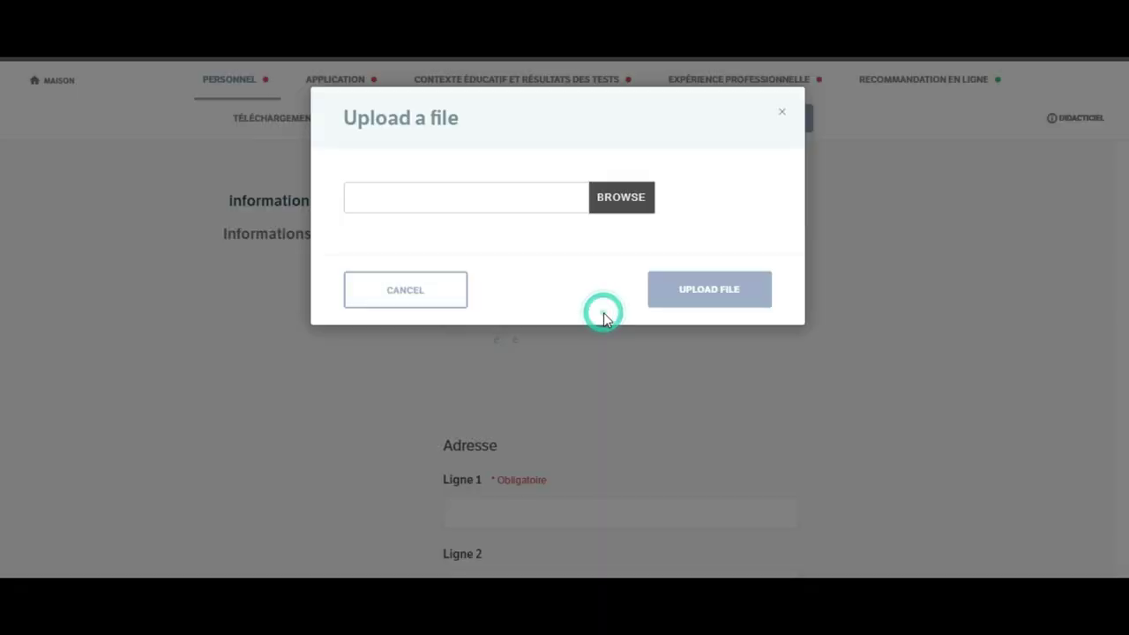
left_click(651, 210)
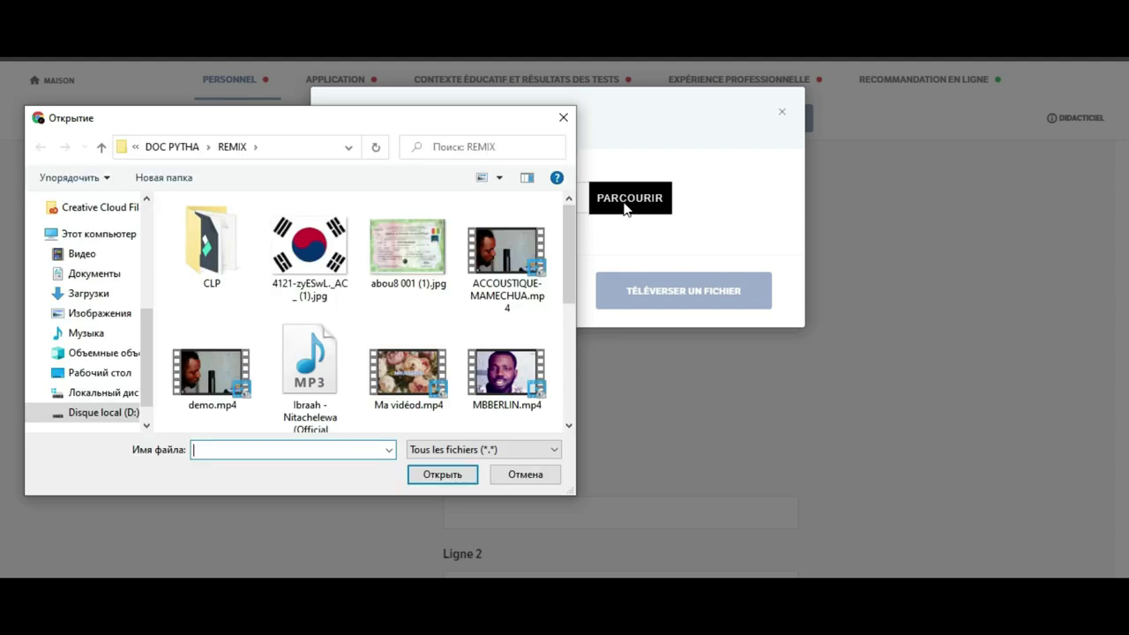
double_click(411, 263)
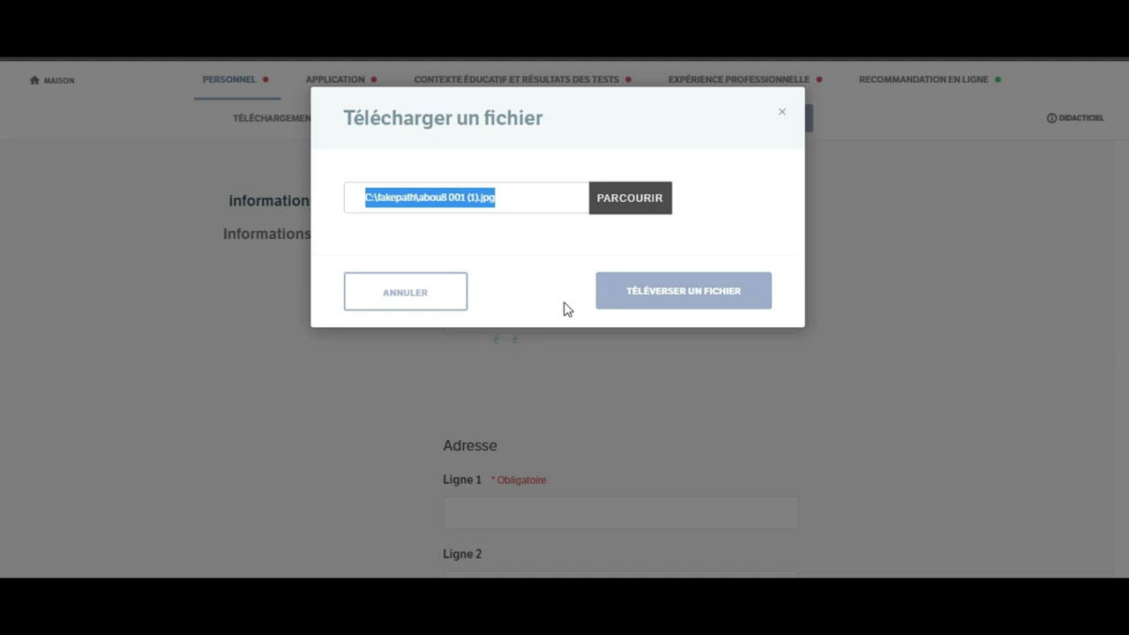
left_click(659, 297)
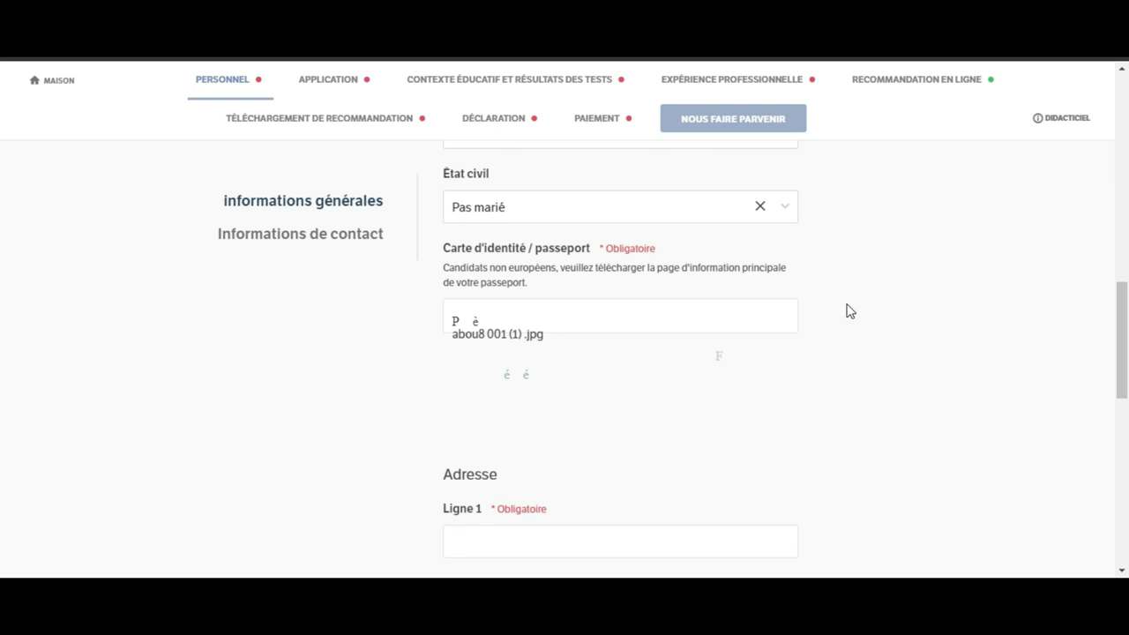
Step: Pick a saved Chrome autofill address, then clear it with Effacer le formulaire
left_click_drag(1126, 311, 1126, 372)
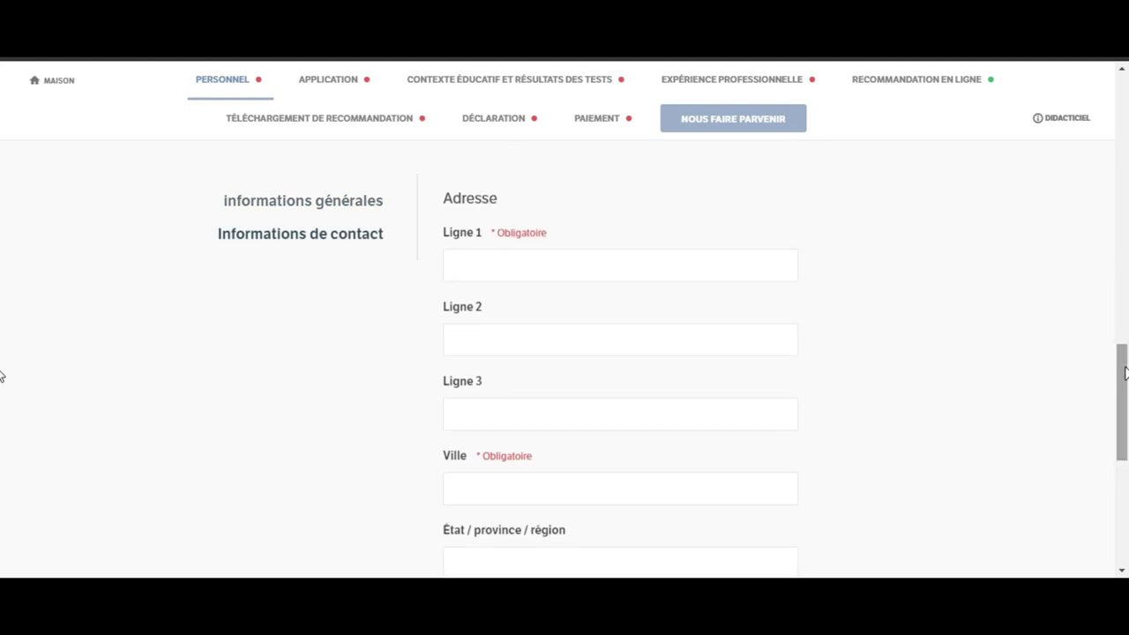
left_click(715, 258)
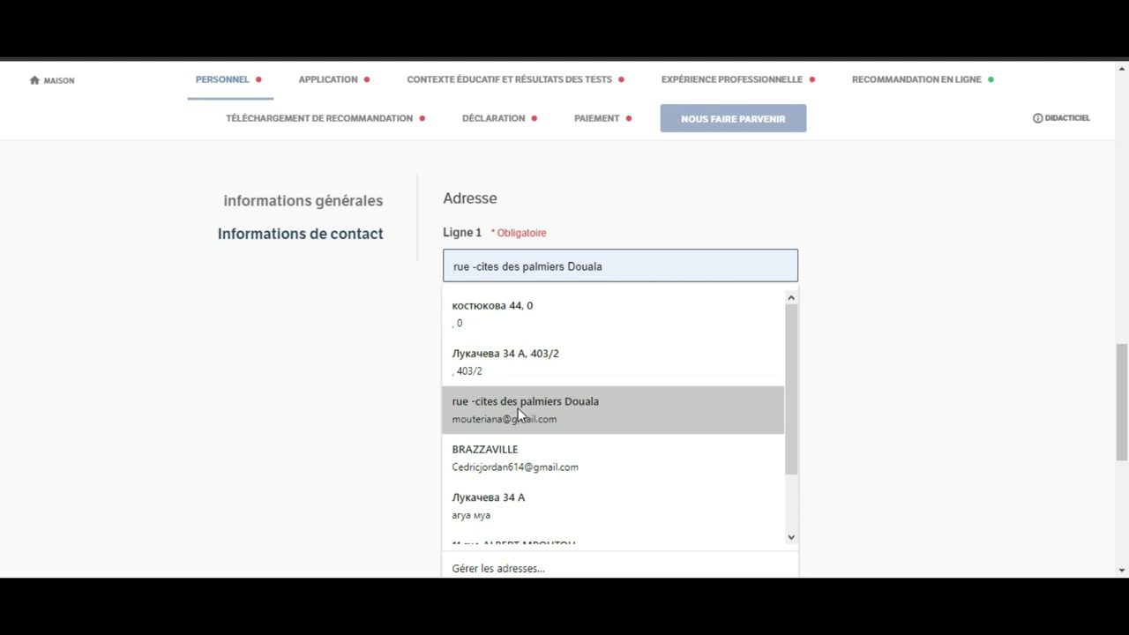
left_click(534, 328)
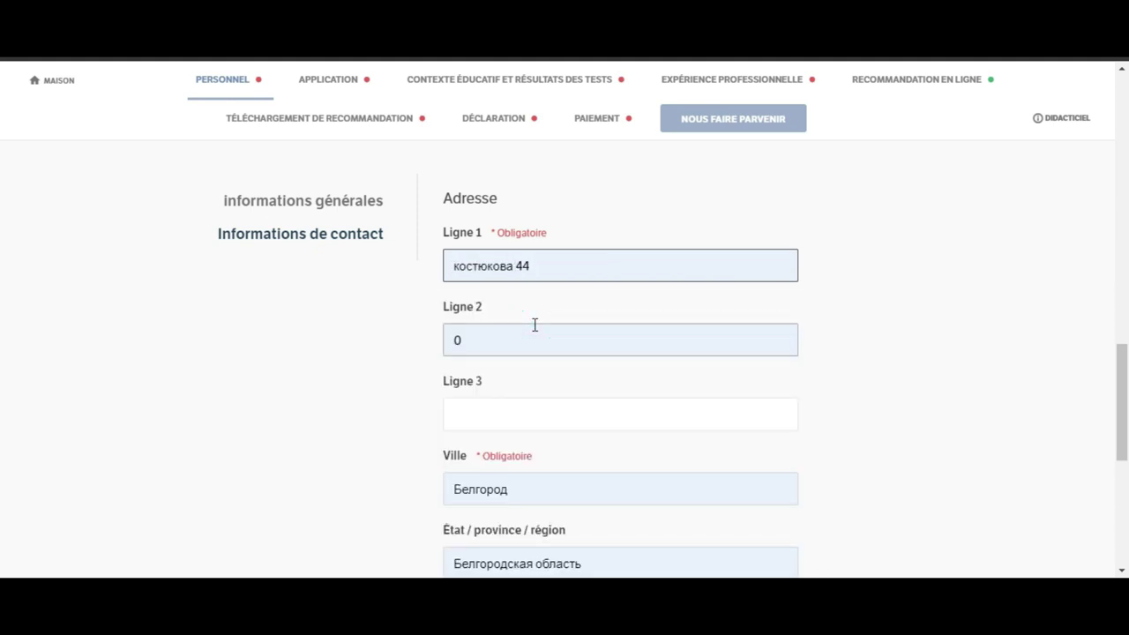
left_click(556, 267)
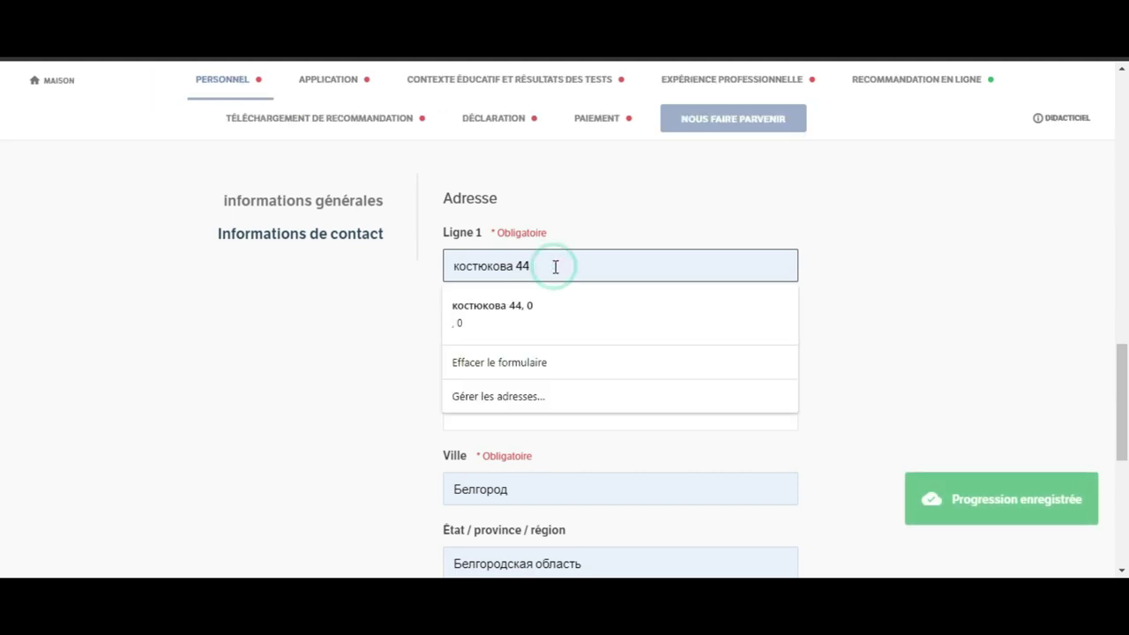
left_click(521, 362)
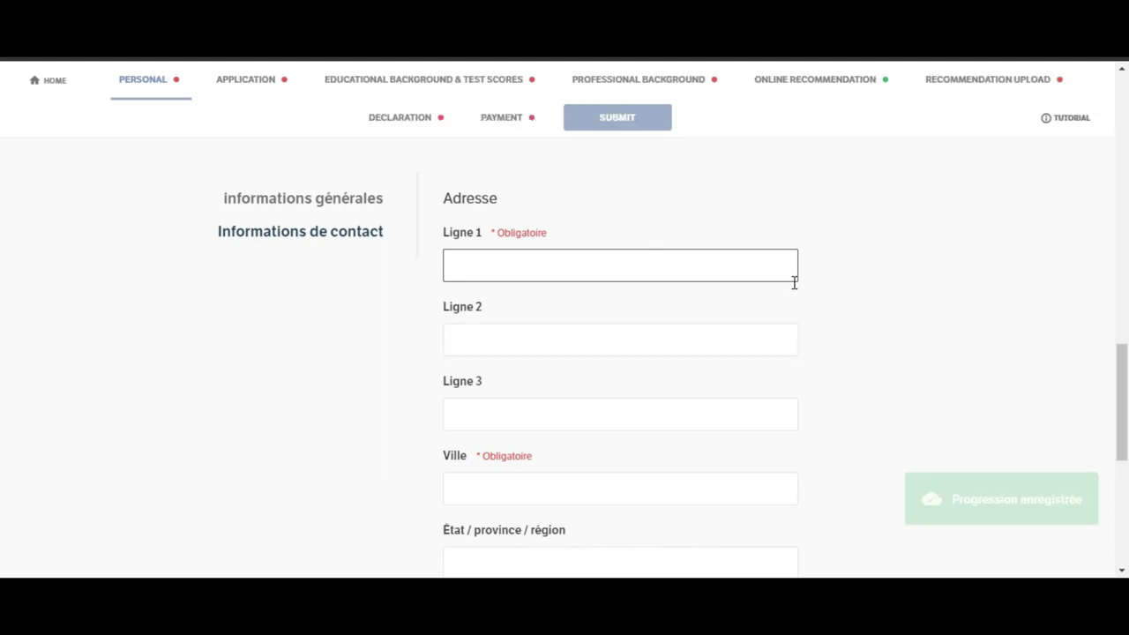
left_click_drag(1120, 370, 1124, 381)
Step: Type the applicant's address into Ligne 1, correcting a mistaken entry
left_click(733, 257)
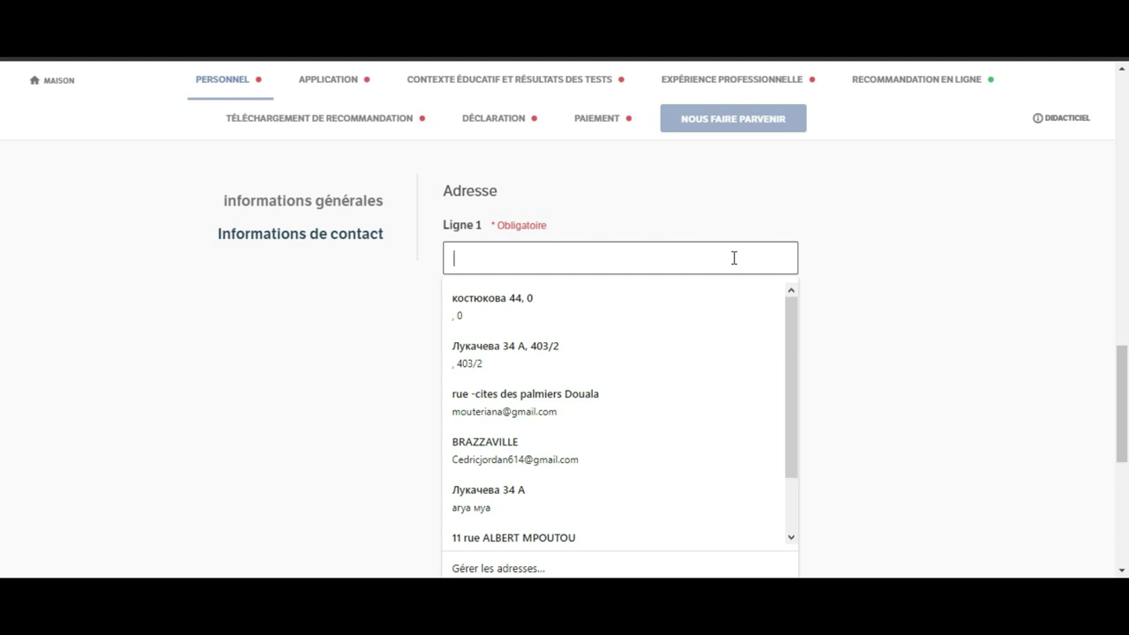
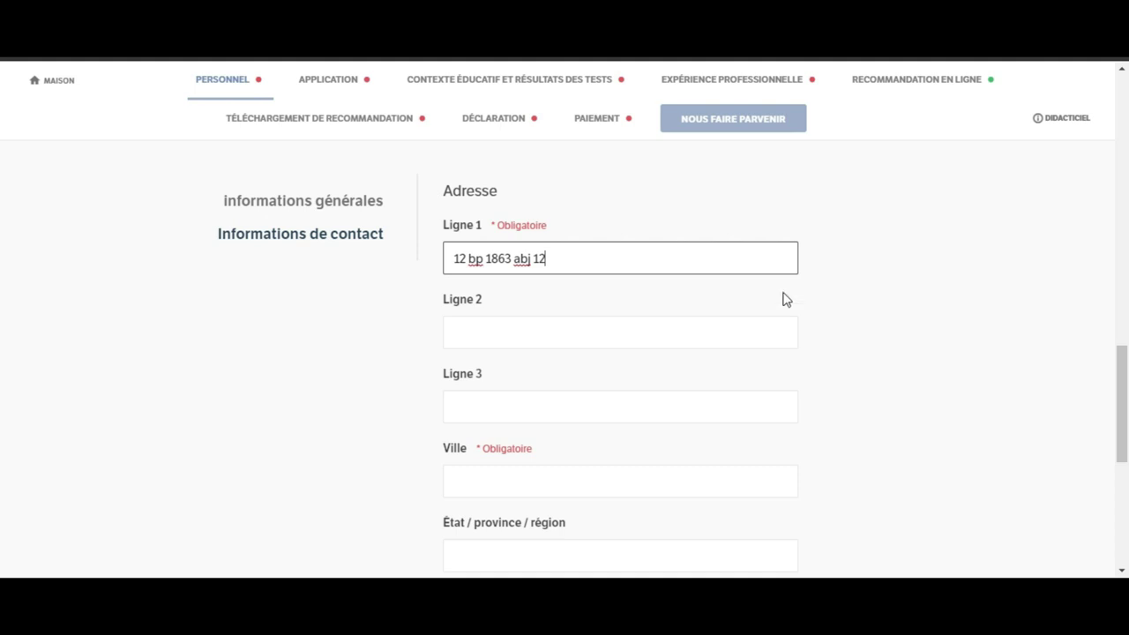
Step: Enter the applicant's city in the Ville field
left_click_drag(1124, 377, 1124, 409)
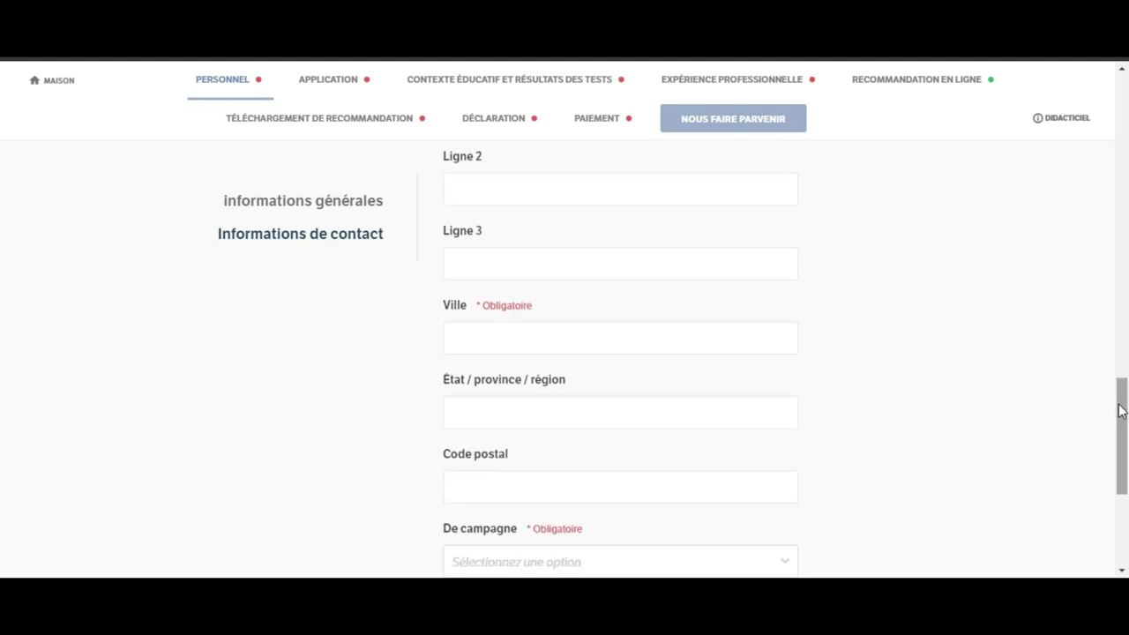
left_click(788, 339)
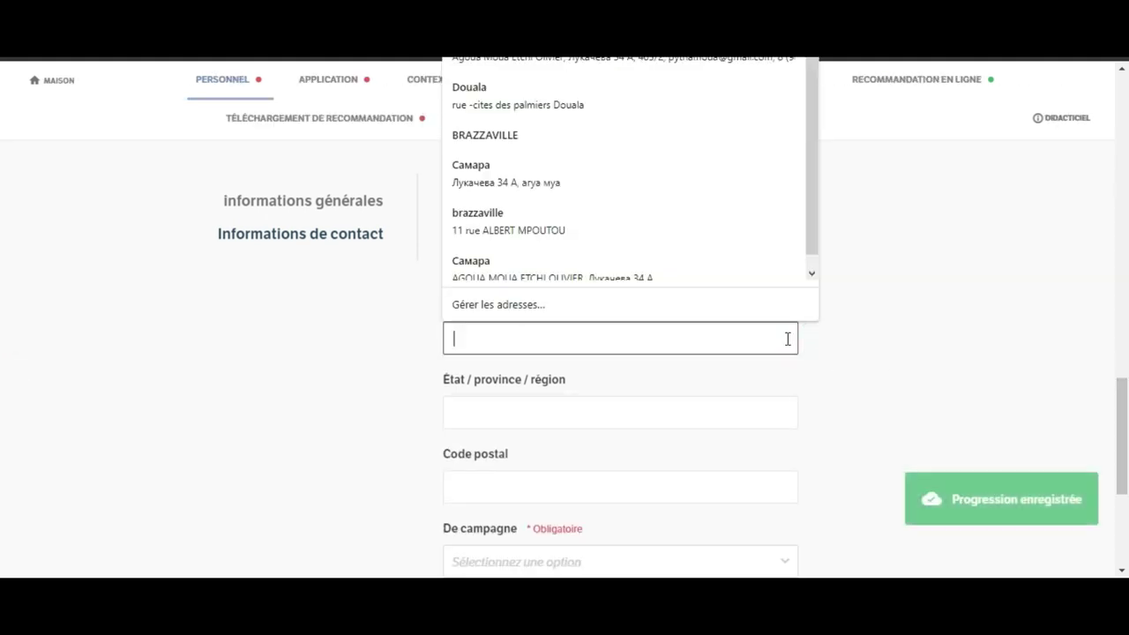
type("abidja")
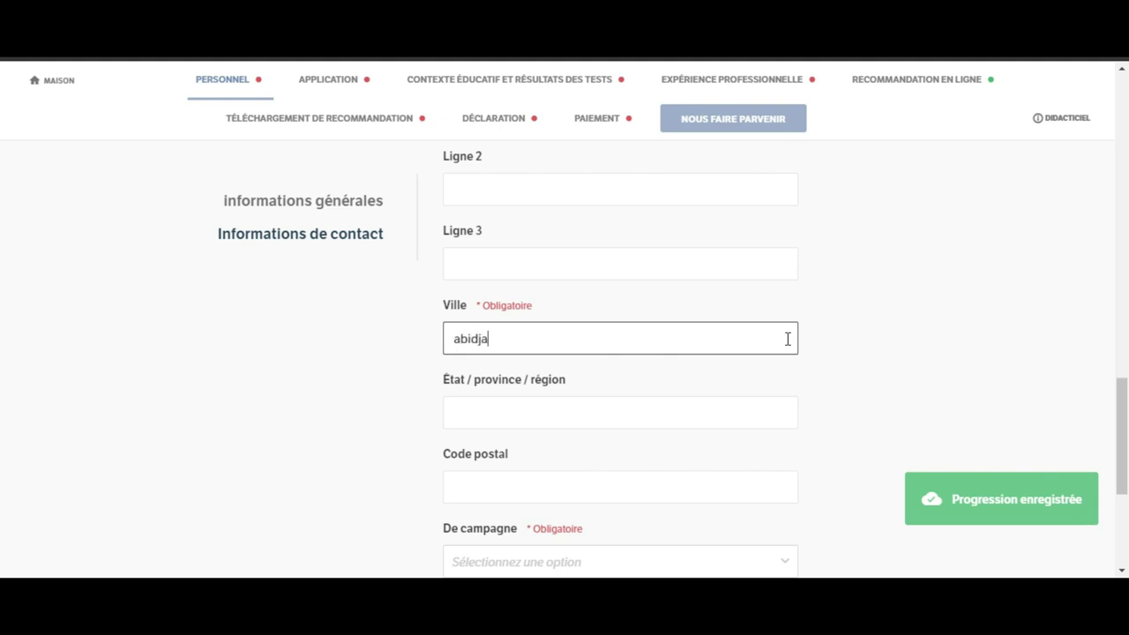
type("n")
left_click_drag(1124, 417, 1124, 455)
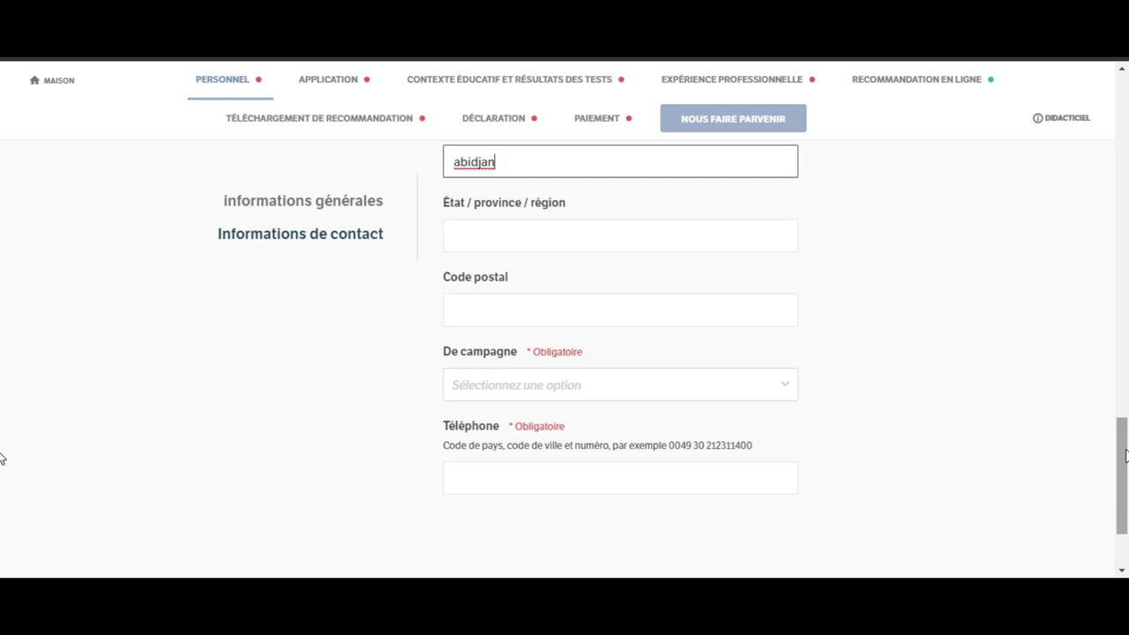
left_click(747, 386)
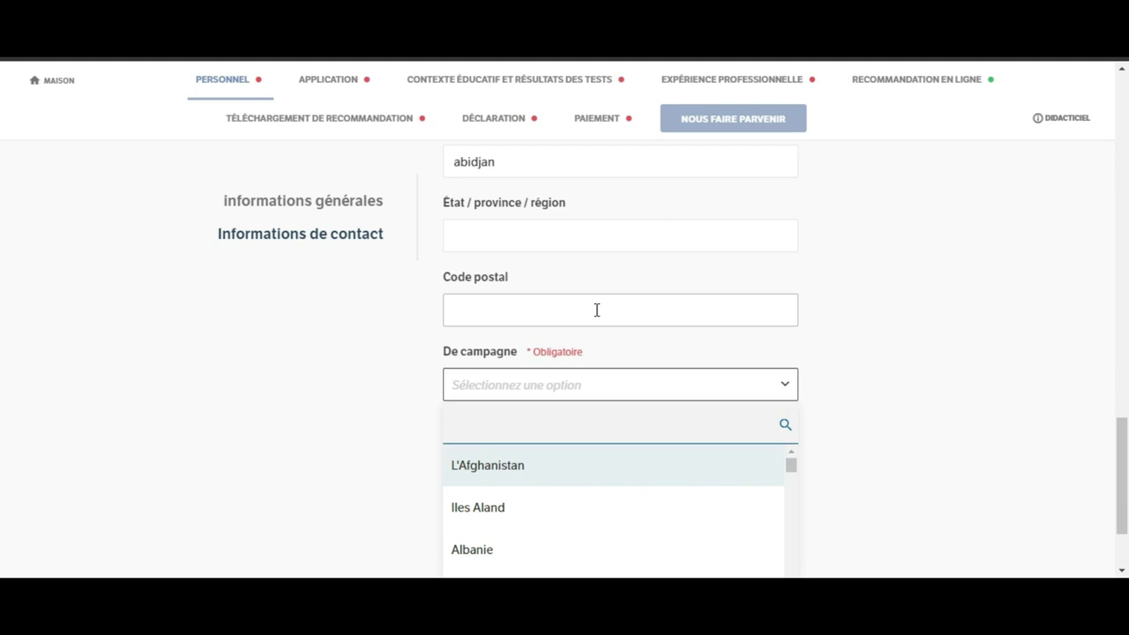
left_click_drag(1122, 434, 1122, 351)
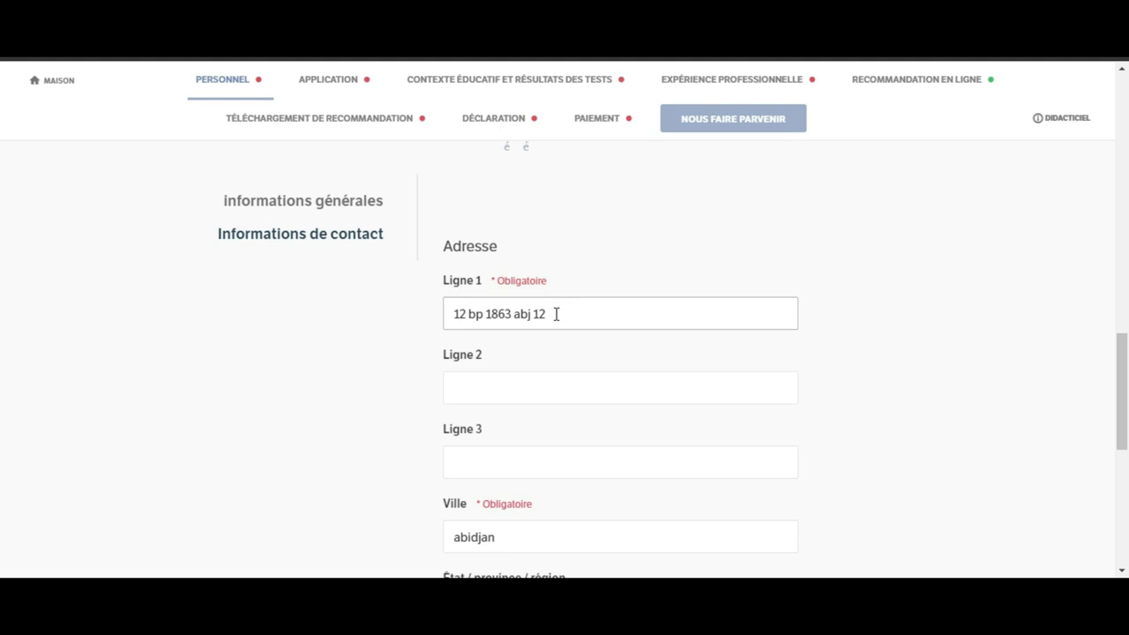
Step: Copy the Ligne 1 address text and paste it into Code postal
left_click_drag(556, 314, 382, 306)
key("ctrl+c")
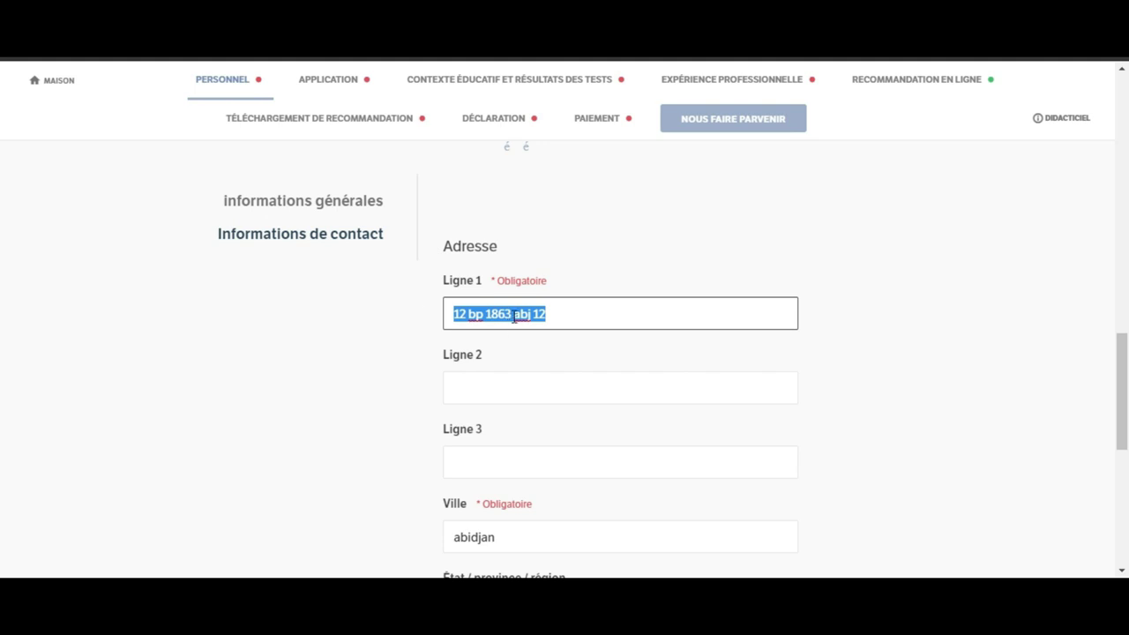
left_click_drag(1122, 335, 1125, 389)
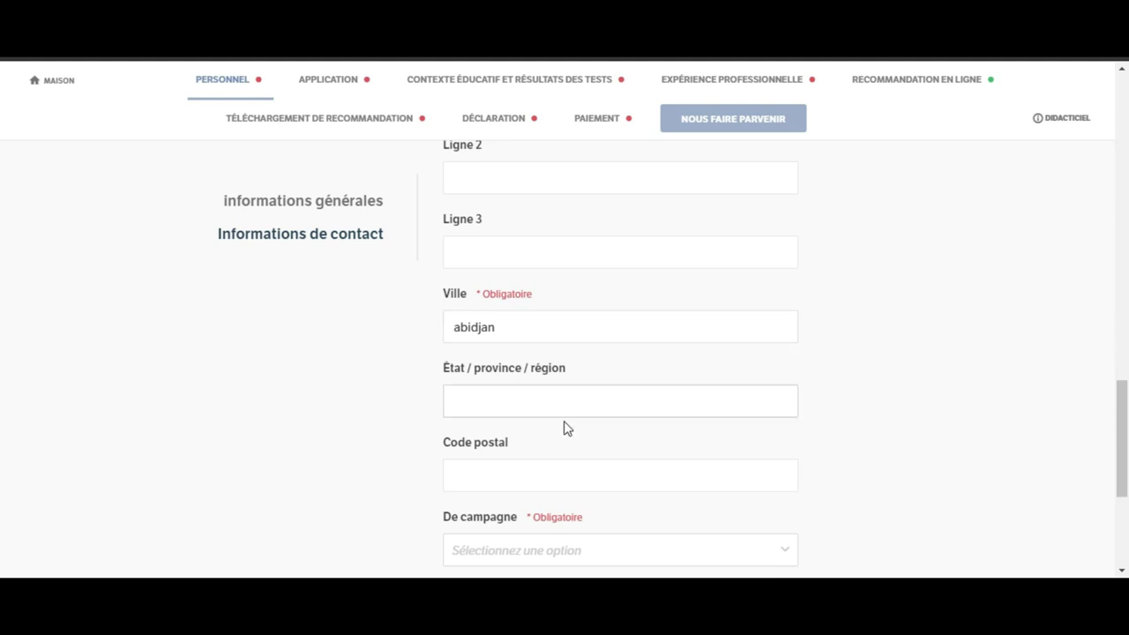
left_click(547, 467)
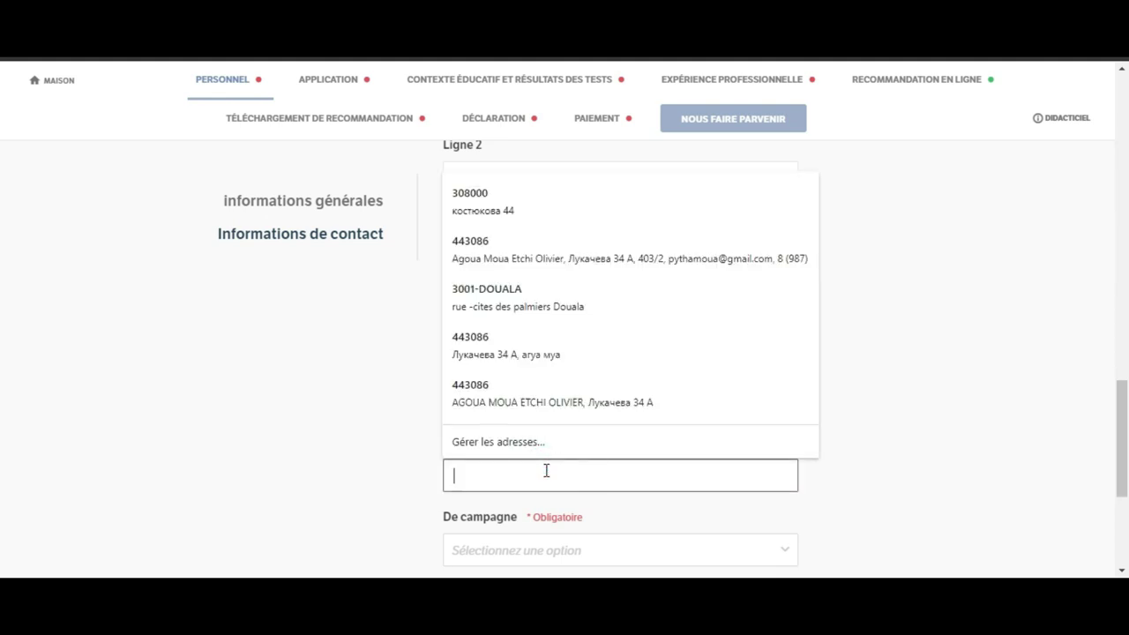
key("ctrl+v")
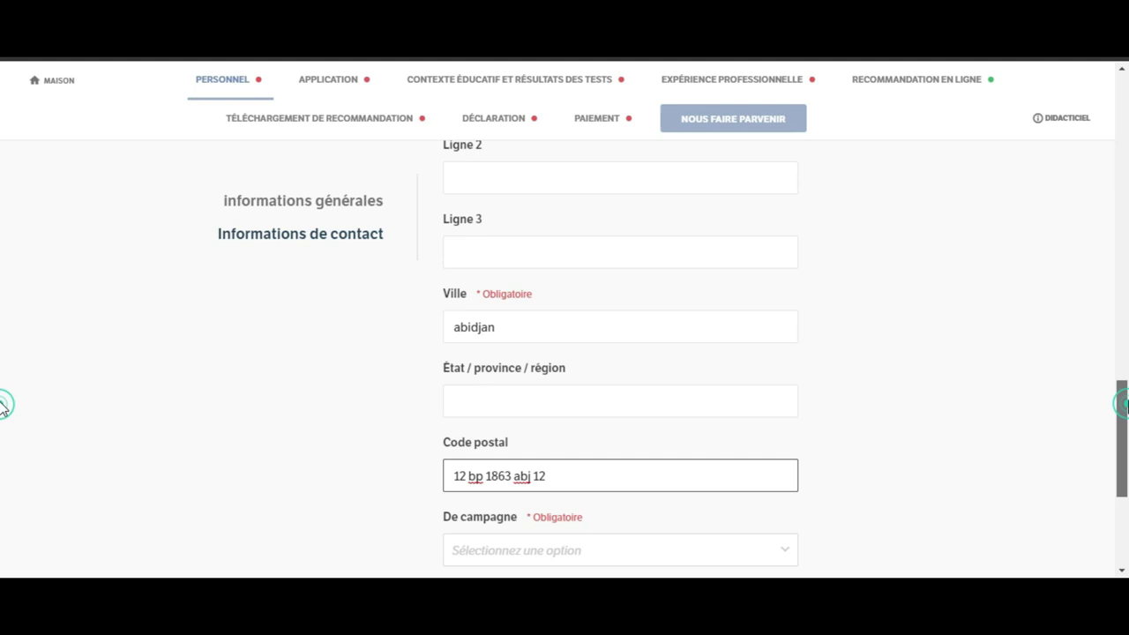
scroll(1122, 404, "up", 5)
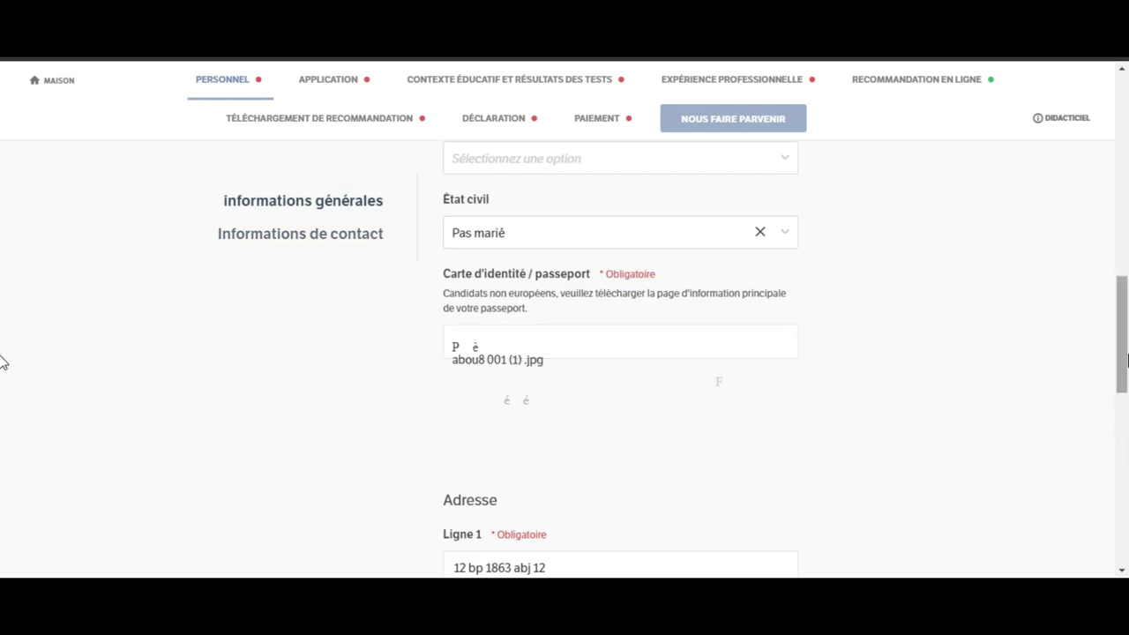
scroll(1, 380, "down", 3)
Step: Clear the old Ligne 1 text and type the applicant's new street address
left_click(650, 336)
key("BackSpace")
key("BackSpace")
key("BackSpace")
key("BackSpace")
key("BackSpace")
key("BackSpace")
key("BackSpace")
key("BackSpace")
key("BackSpace")
key("BackSpace")
key("BackSpace")
key("BackSpace")
key("BackSpace")
key("BackSpace")
key("BackSpace")
key("BackSpace")
key("BackSpace")
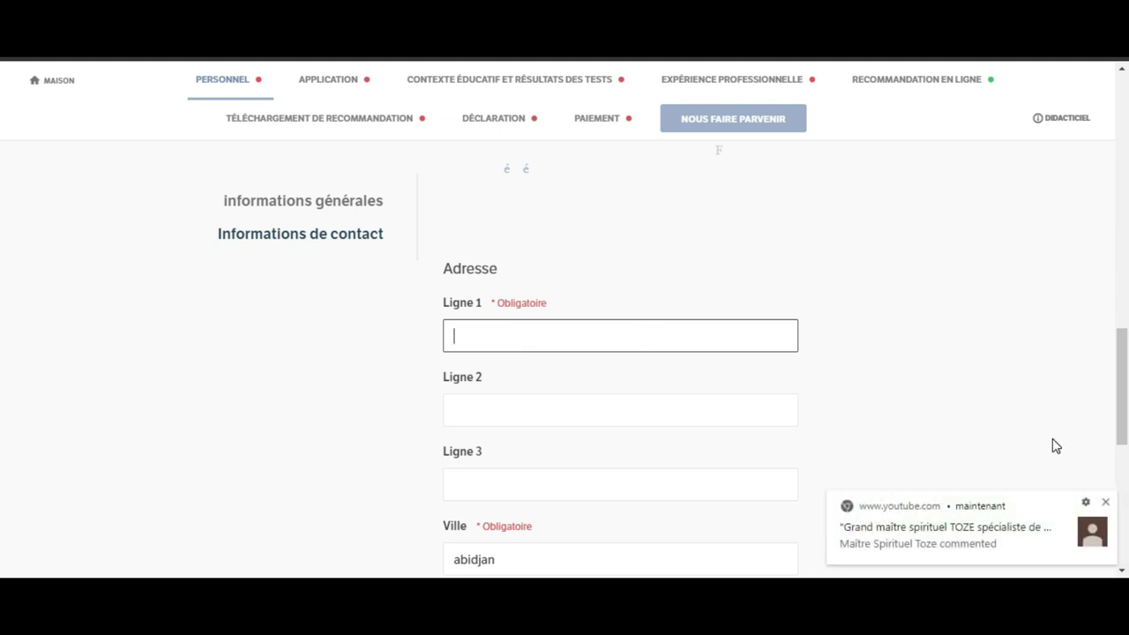
left_click(1105, 502)
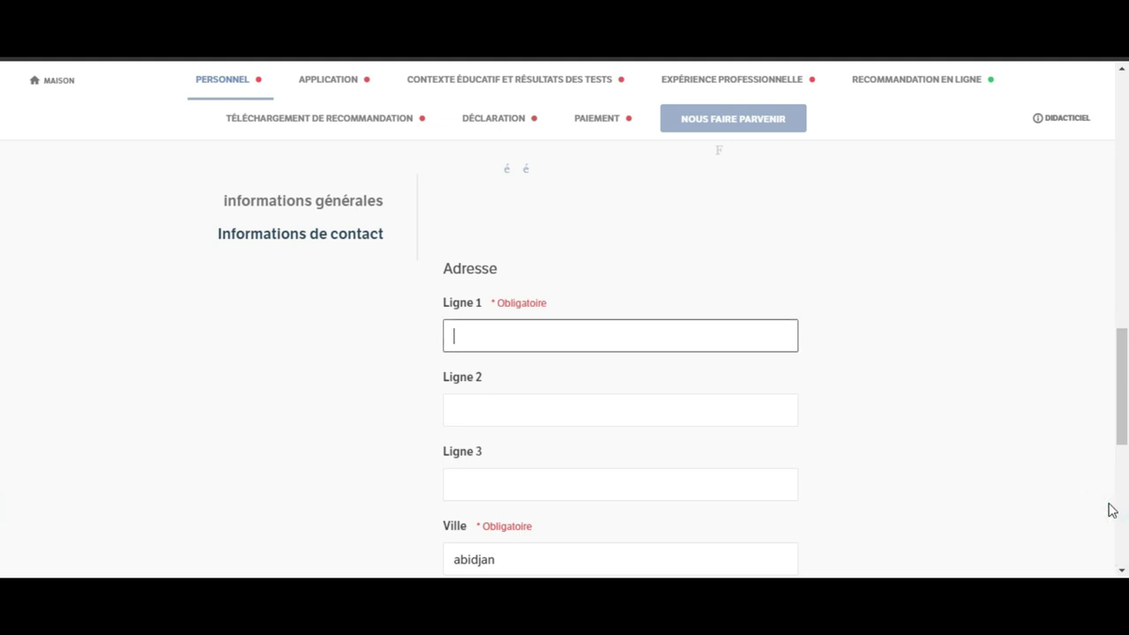
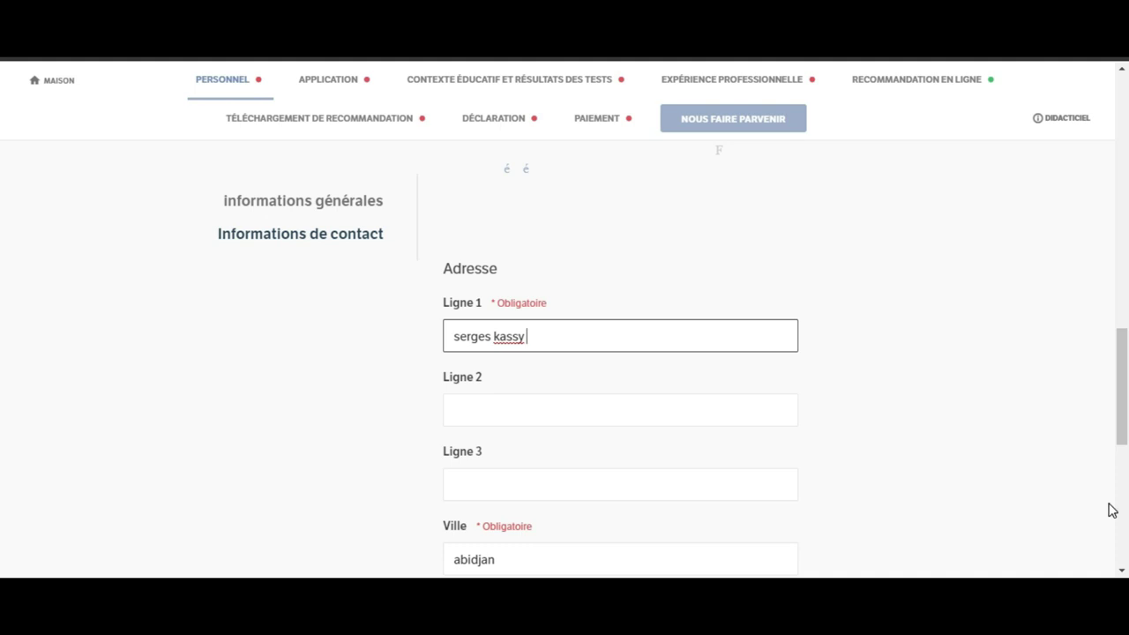
scroll(2, 442, "down", 3)
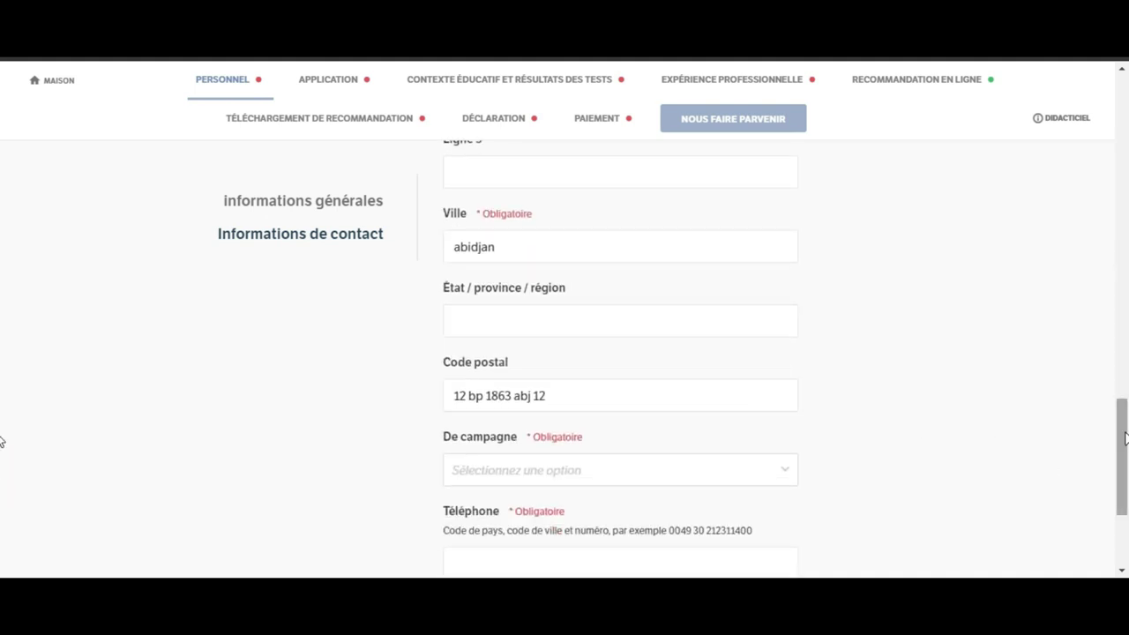
scroll(2, 441, "down", 1)
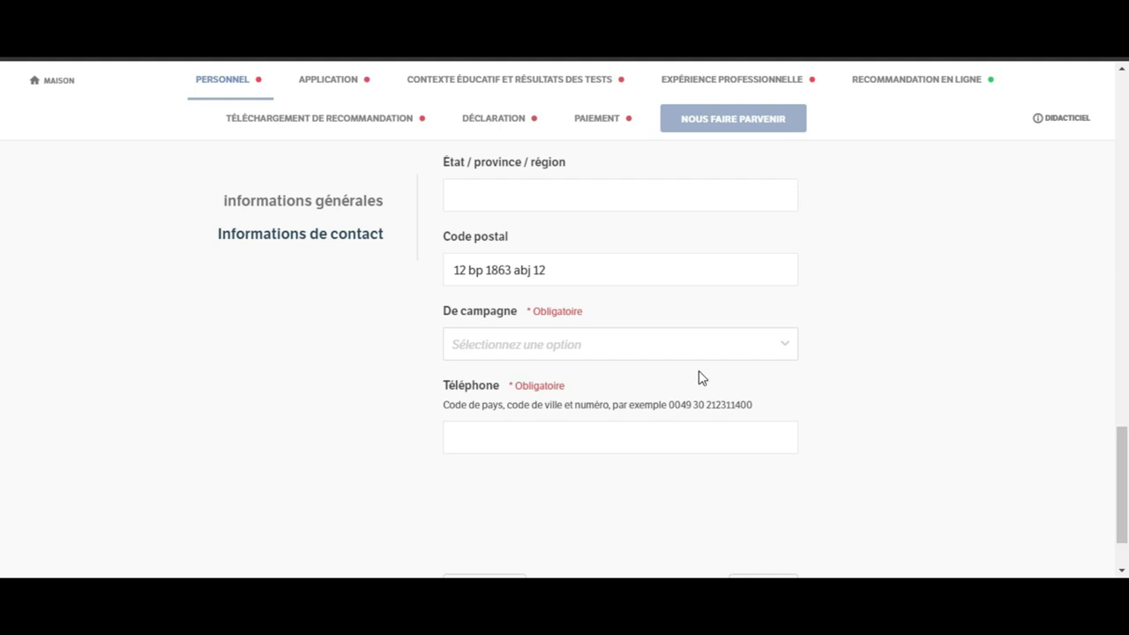
left_click(693, 362)
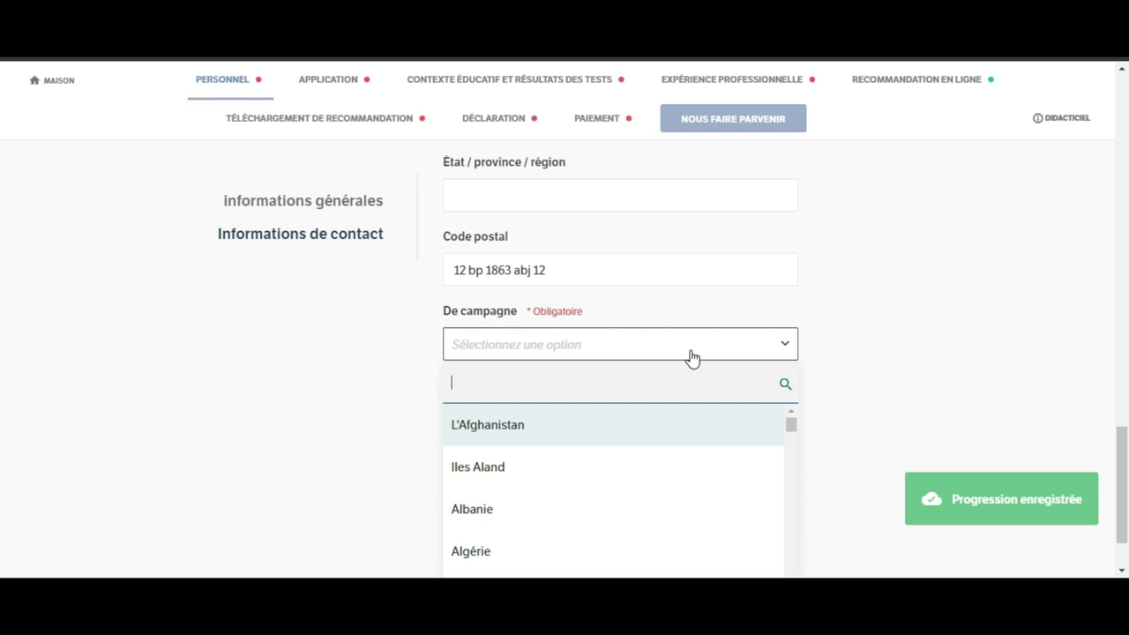
type("cote")
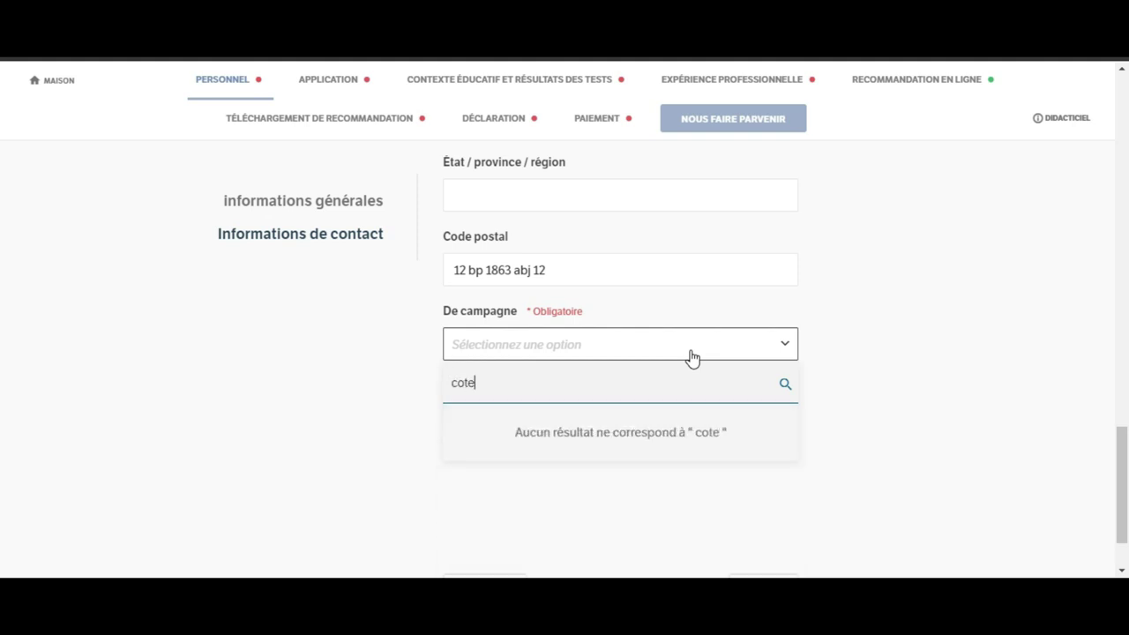
key("BackSpace")
key("BackSpace")
key("BackSpace")
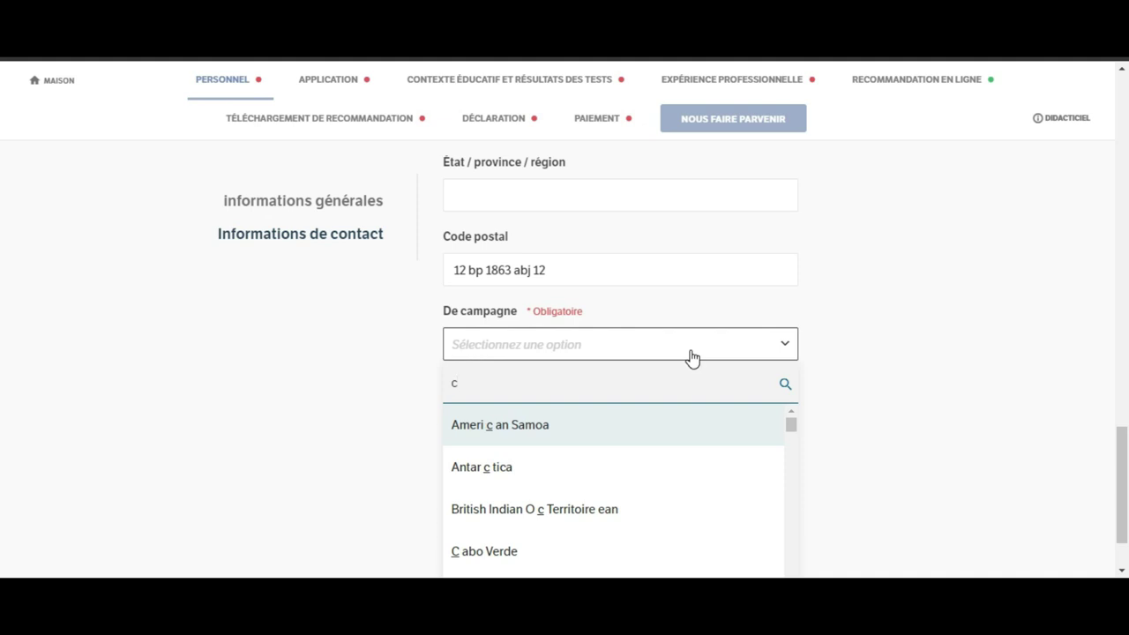
key("BackSpace")
type("ab")
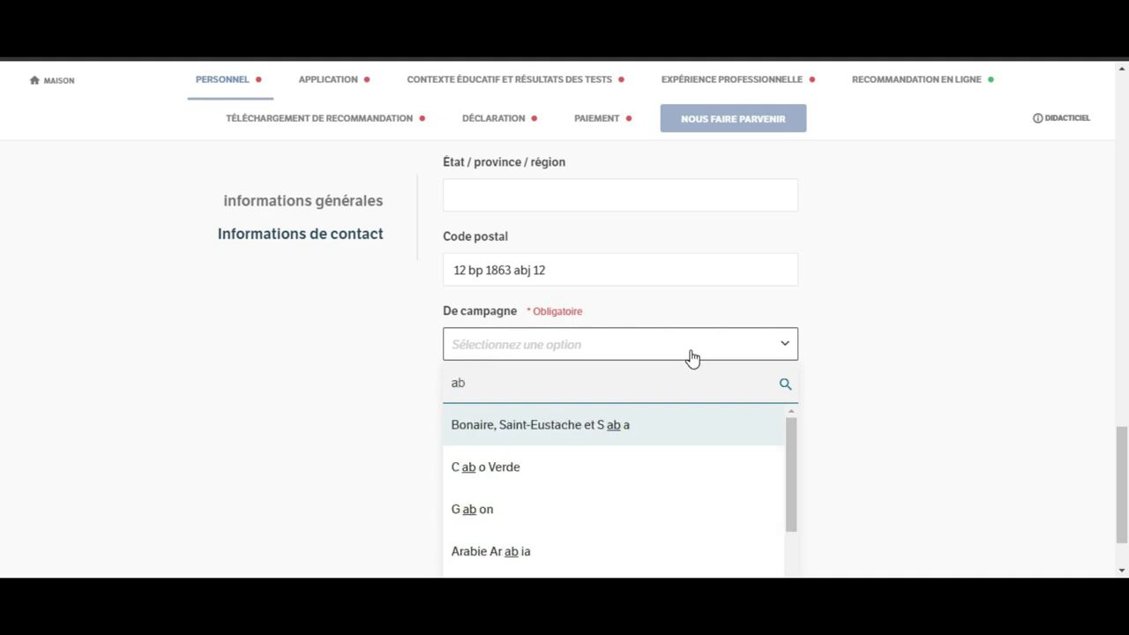
type("idj")
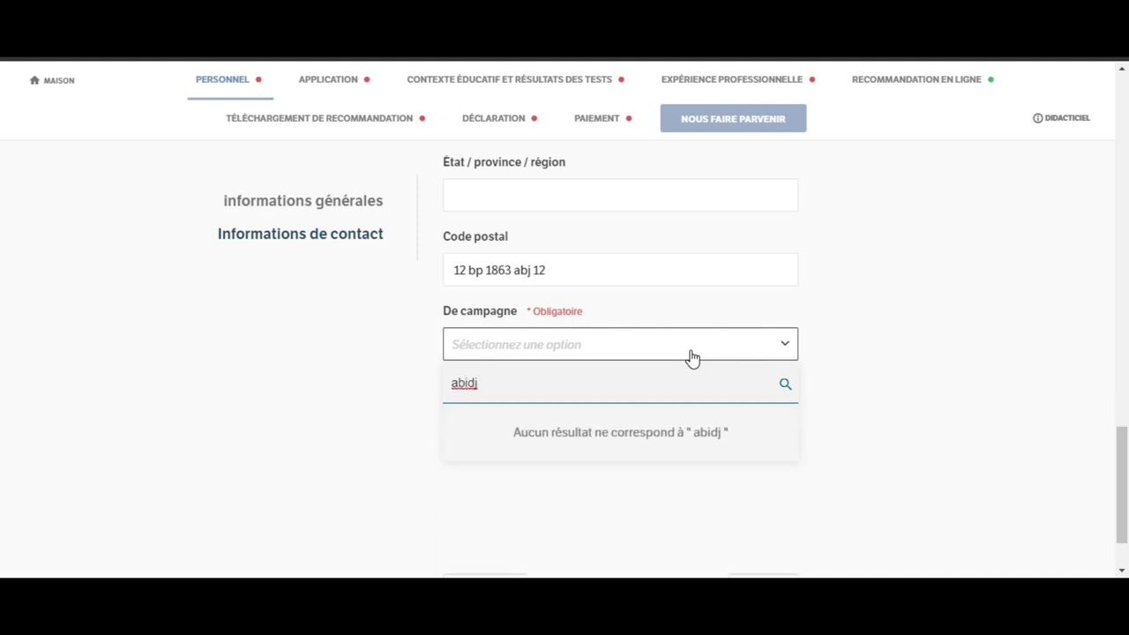
type("an")
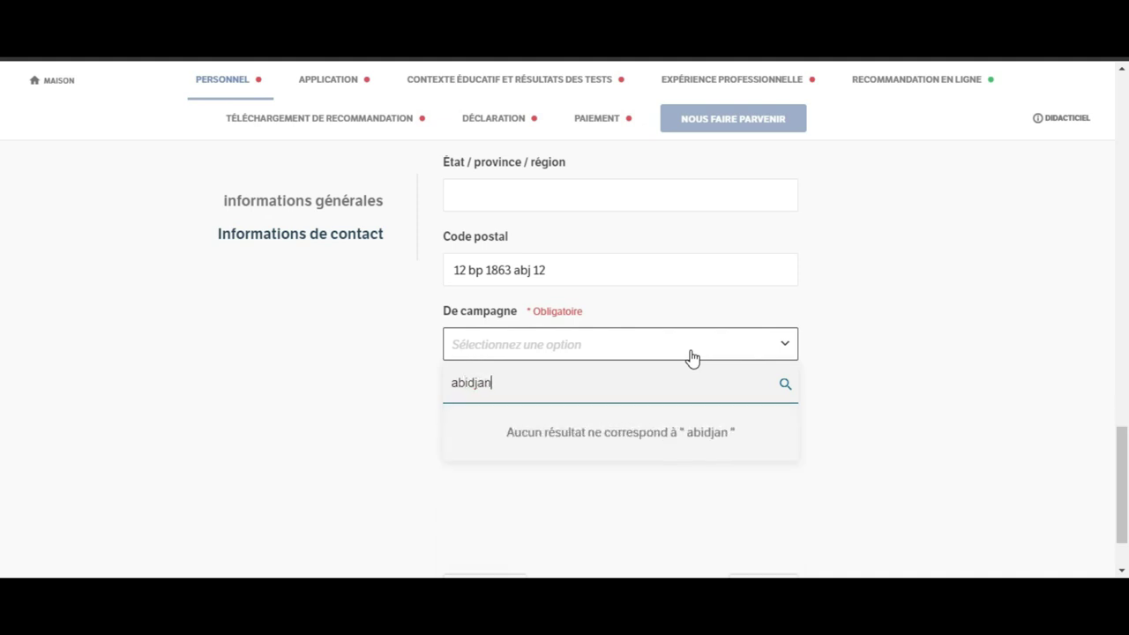
left_click(664, 386)
left_click(786, 385)
left_click(785, 354)
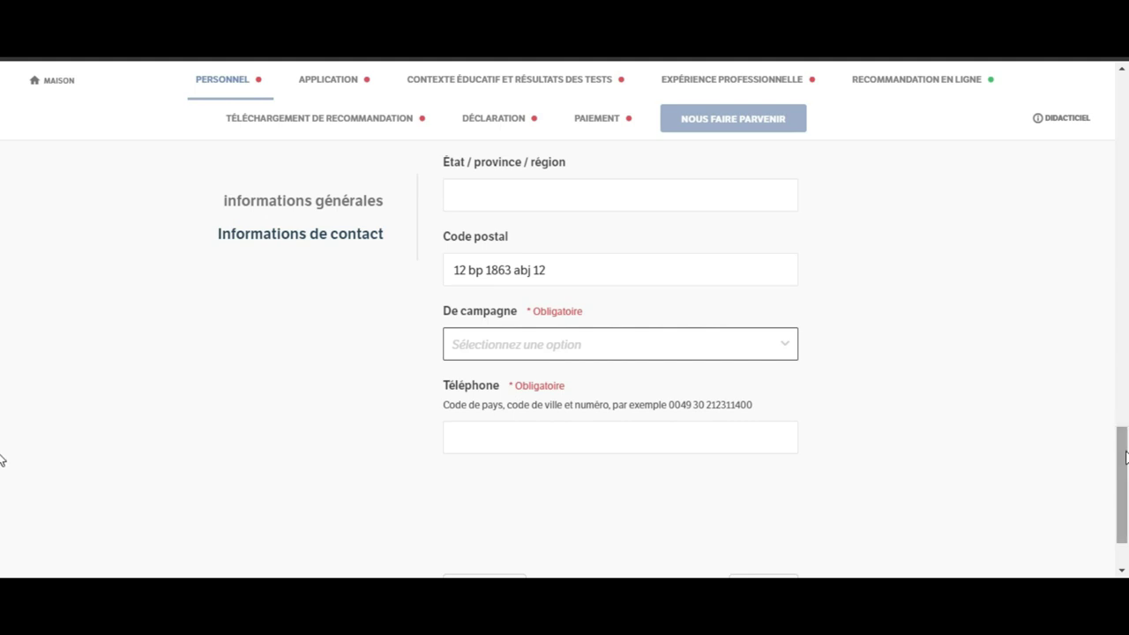
scroll(2, 460, "down", 2)
left_click(734, 382)
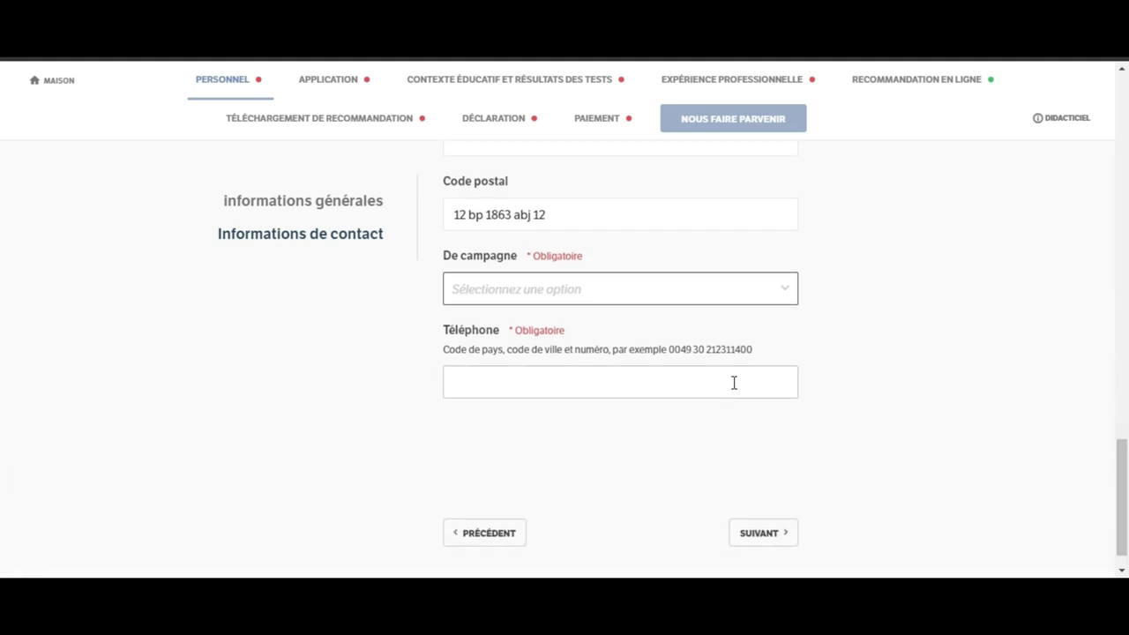
left_click(674, 288)
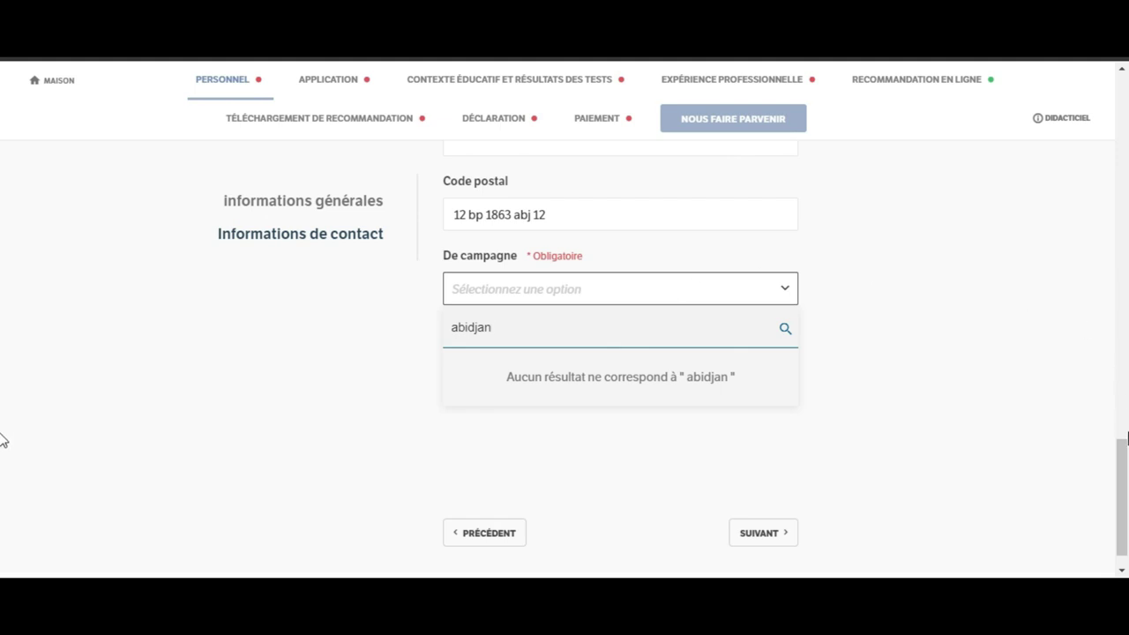
left_click_drag(1125, 448, 1126, 433)
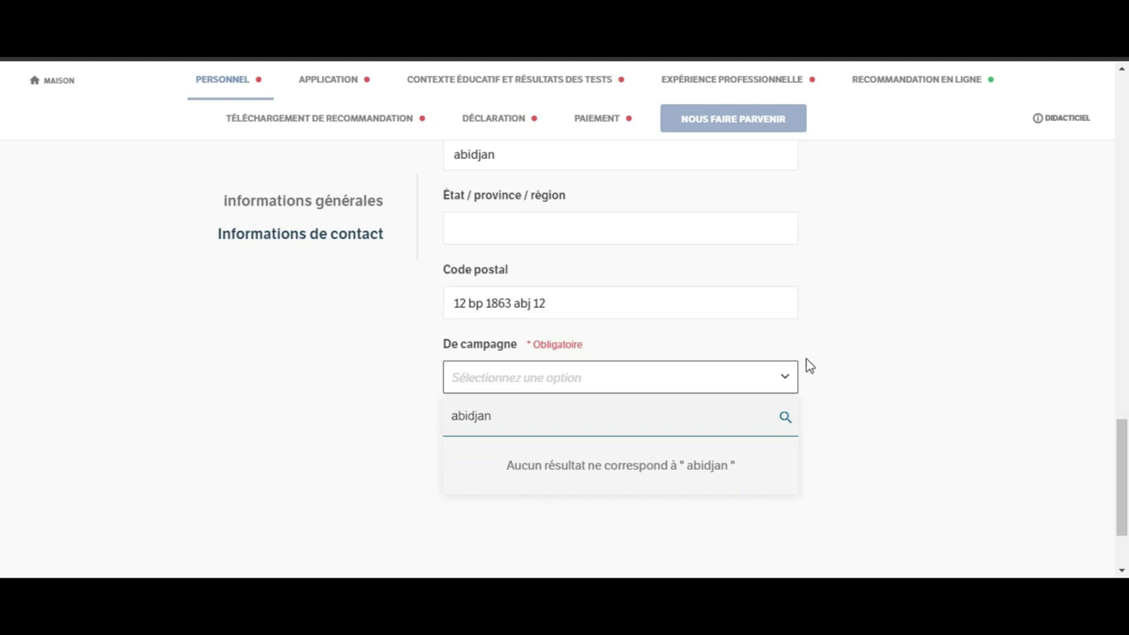
left_click(784, 380)
left_click(783, 379)
left_click(784, 379)
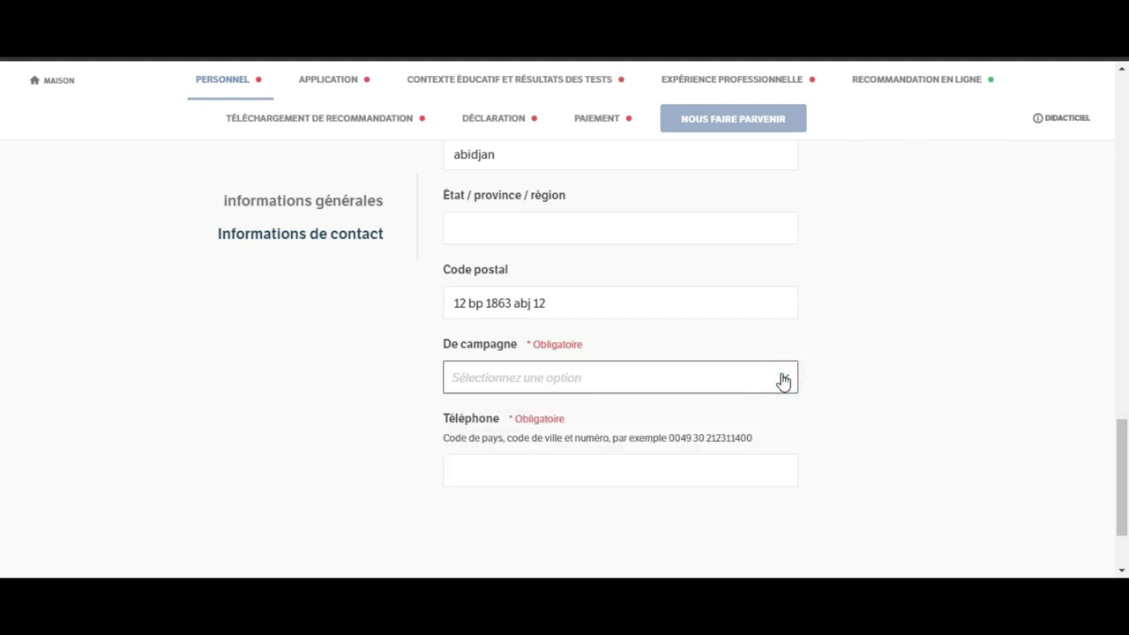
left_click(590, 471)
left_click(587, 474)
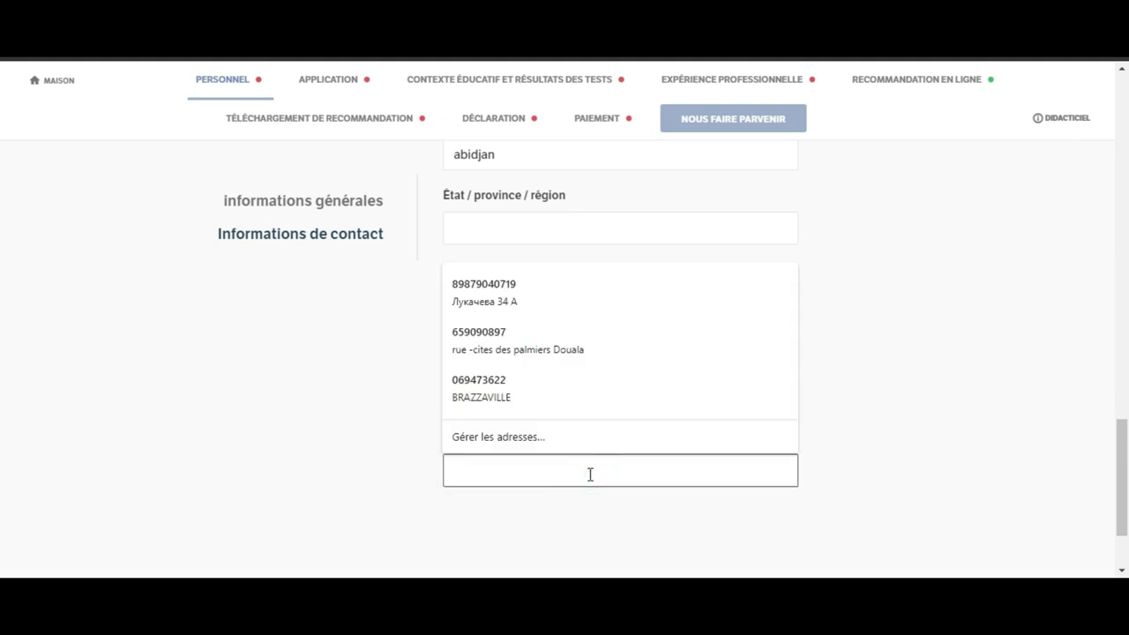
left_click(896, 459)
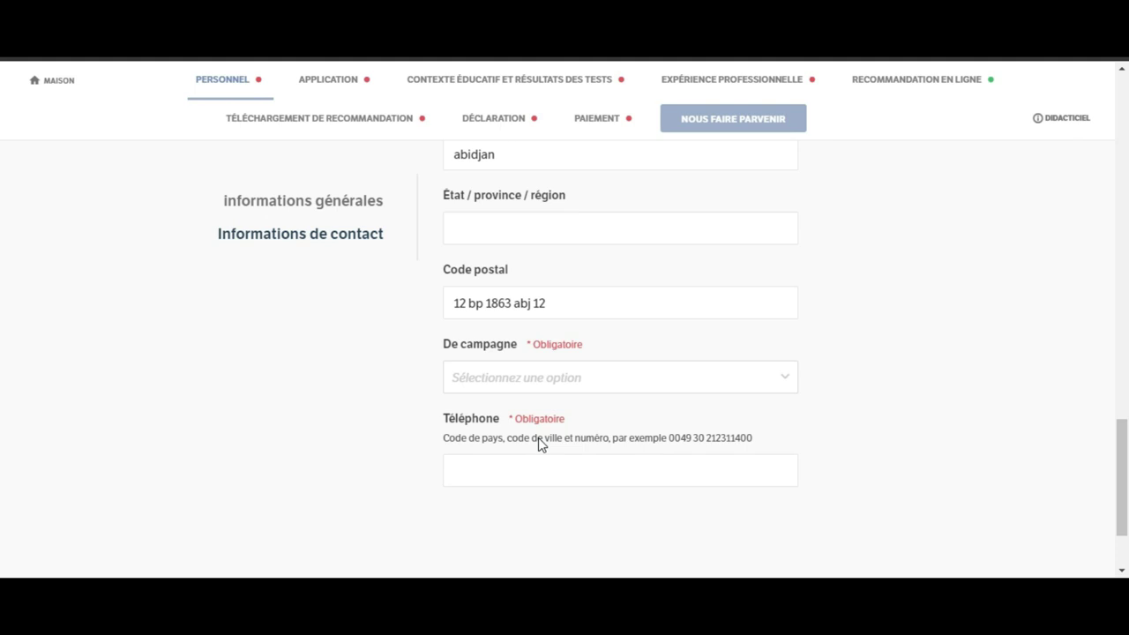
Step: Enter the applicant's phone number in the Téléphone field
left_click(552, 462)
left_click(553, 466)
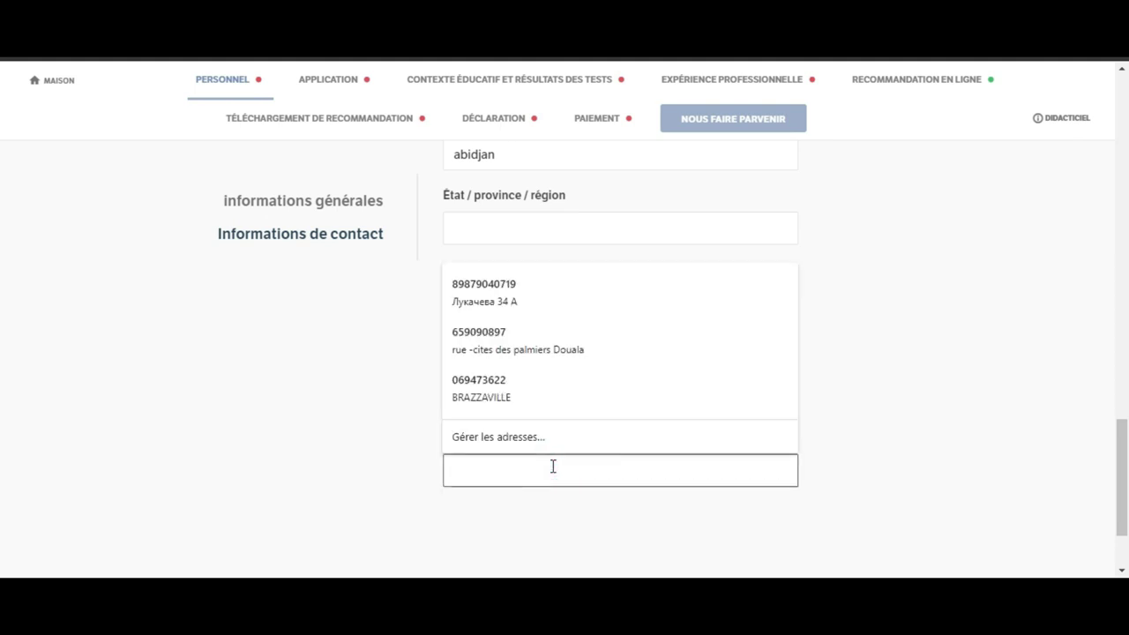
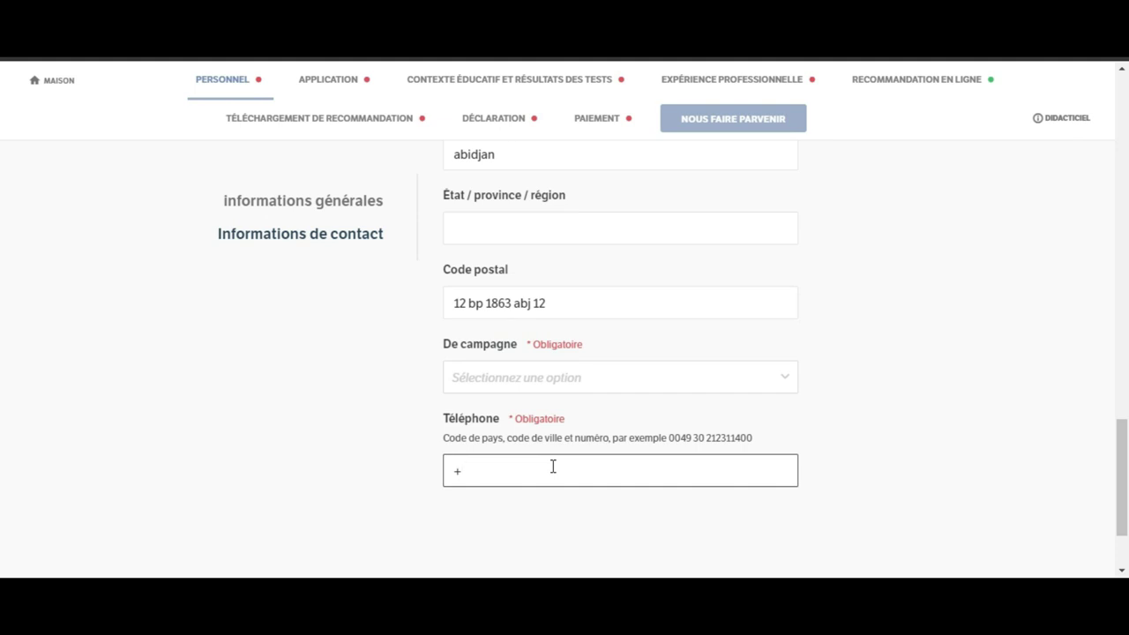
Step: Search 'iv' in the country list and choose Côte d'Ivoire
left_click(627, 379)
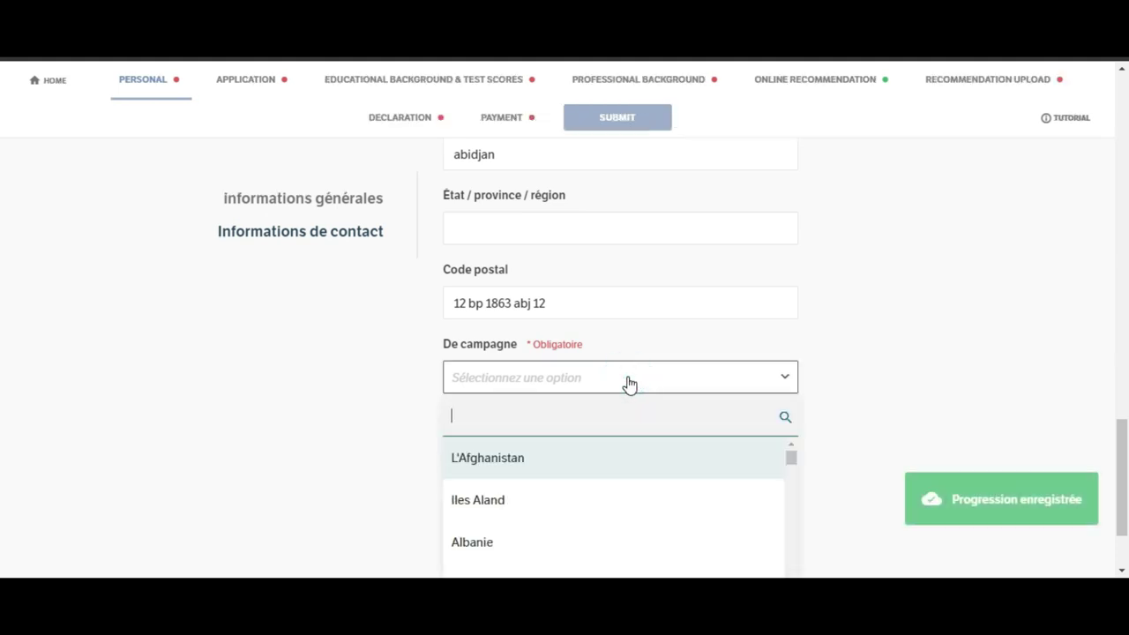
left_click_drag(791, 457, 791, 547)
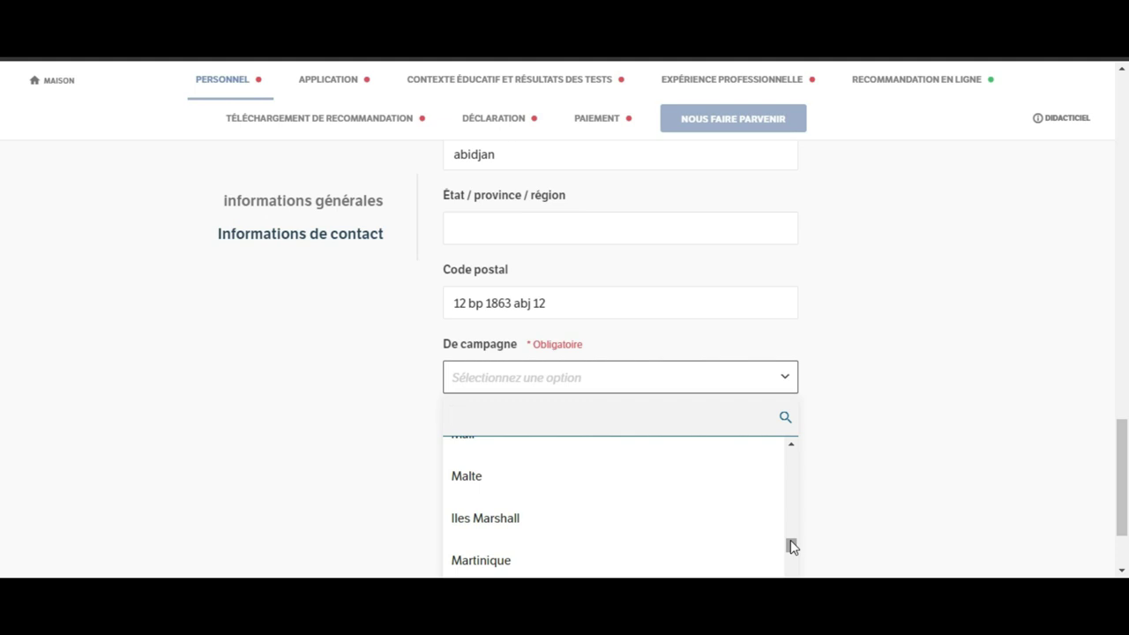
type("c")
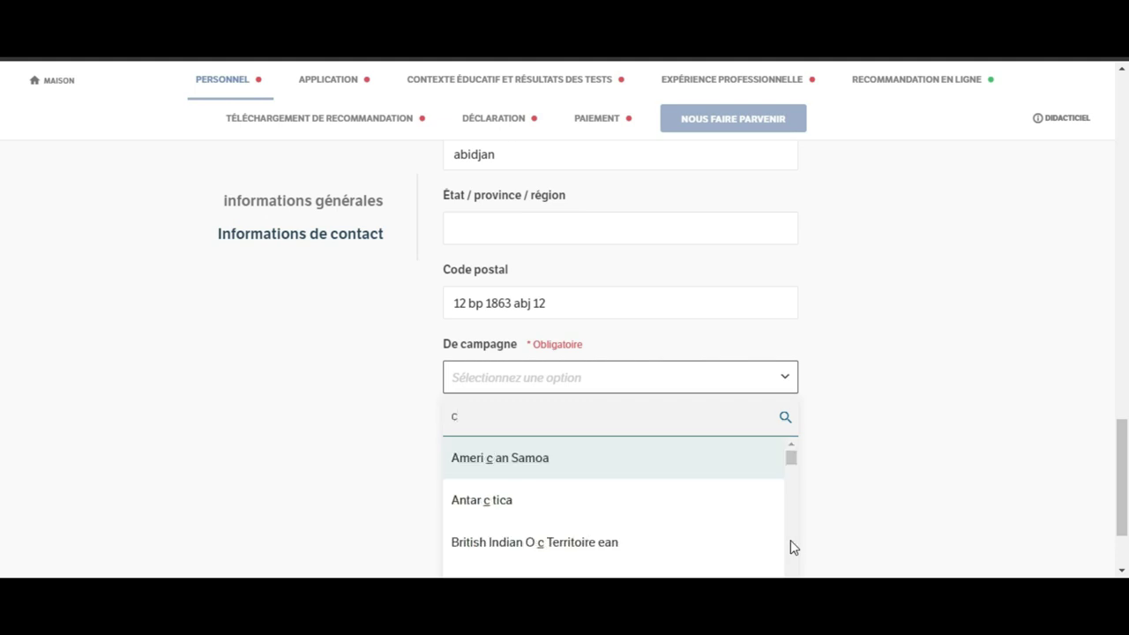
key("BackSpace")
type("iv")
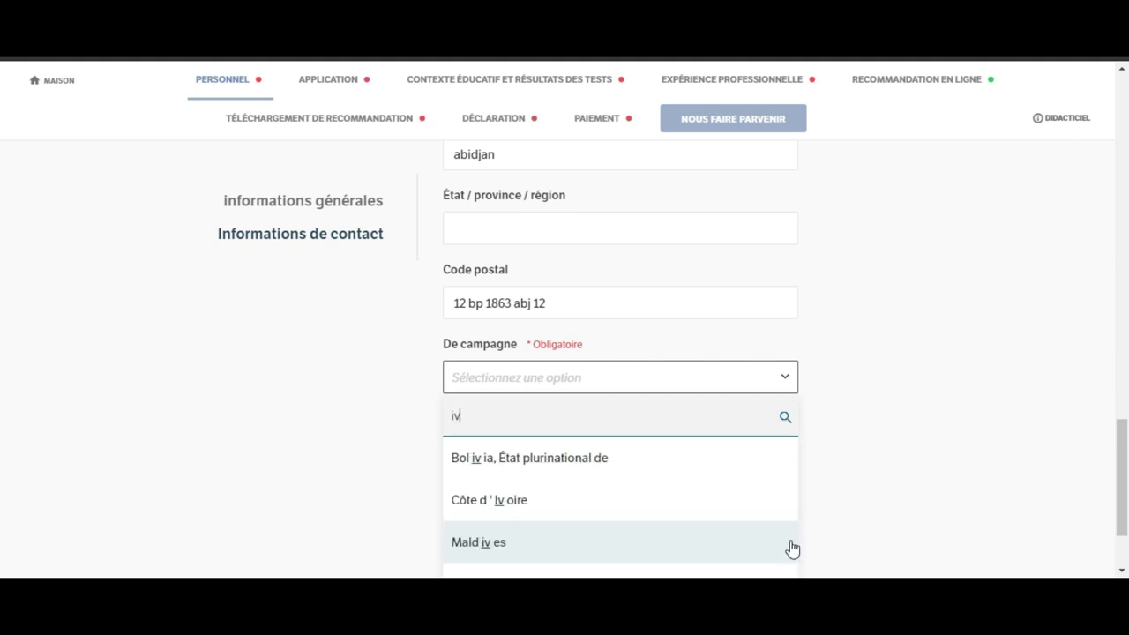
left_click(575, 485)
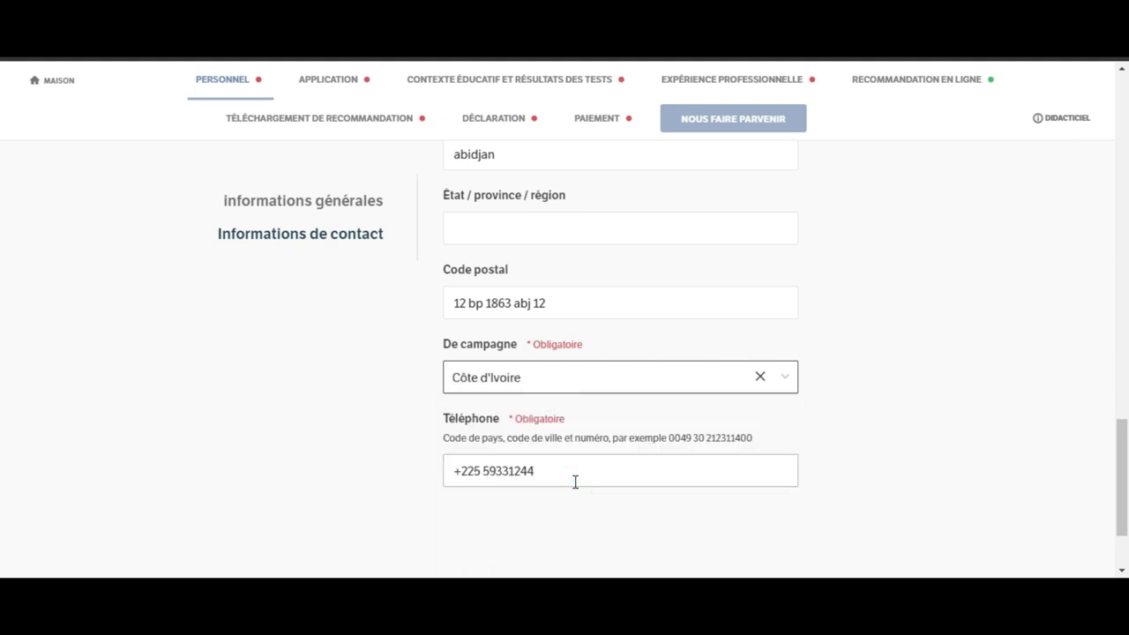
scroll(1122, 468, "down", 1)
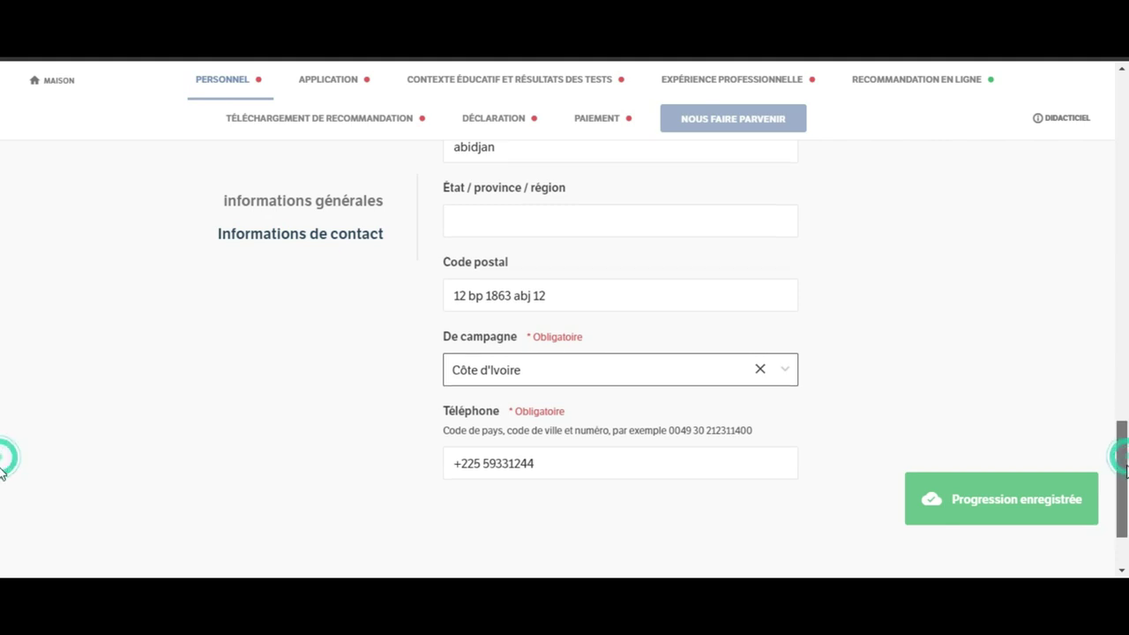
scroll(2, 474, "down", 2)
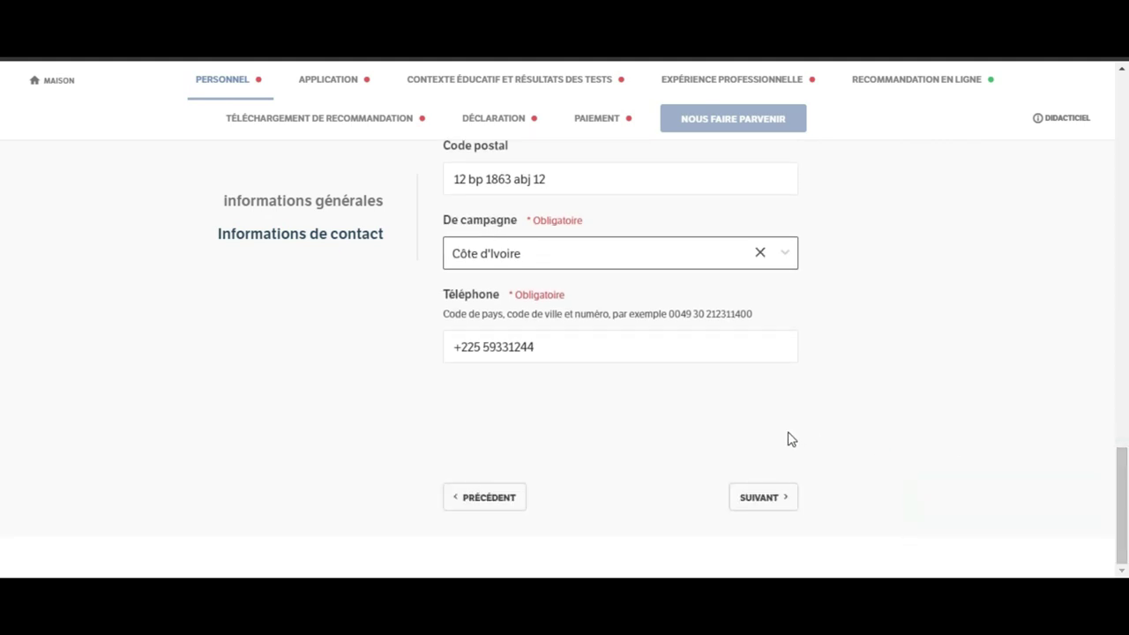
mouse_move(252, 98)
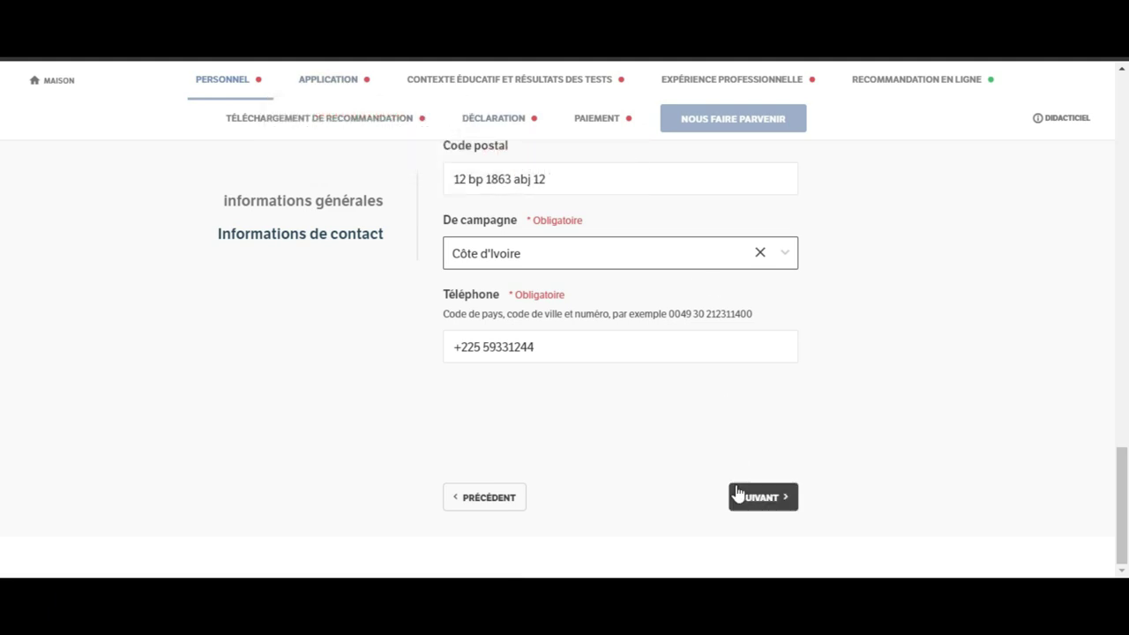
Step: Advance with SUIVANT, then return to PERSONNEL's informations générales and scroll through its fields
left_click(766, 501)
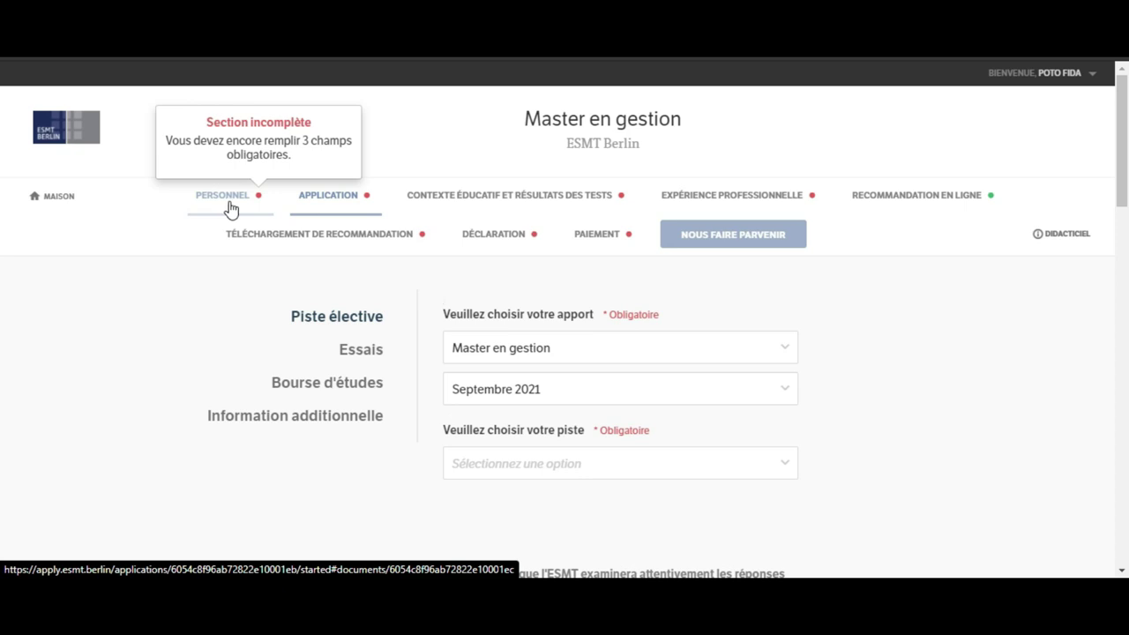
left_click(229, 208)
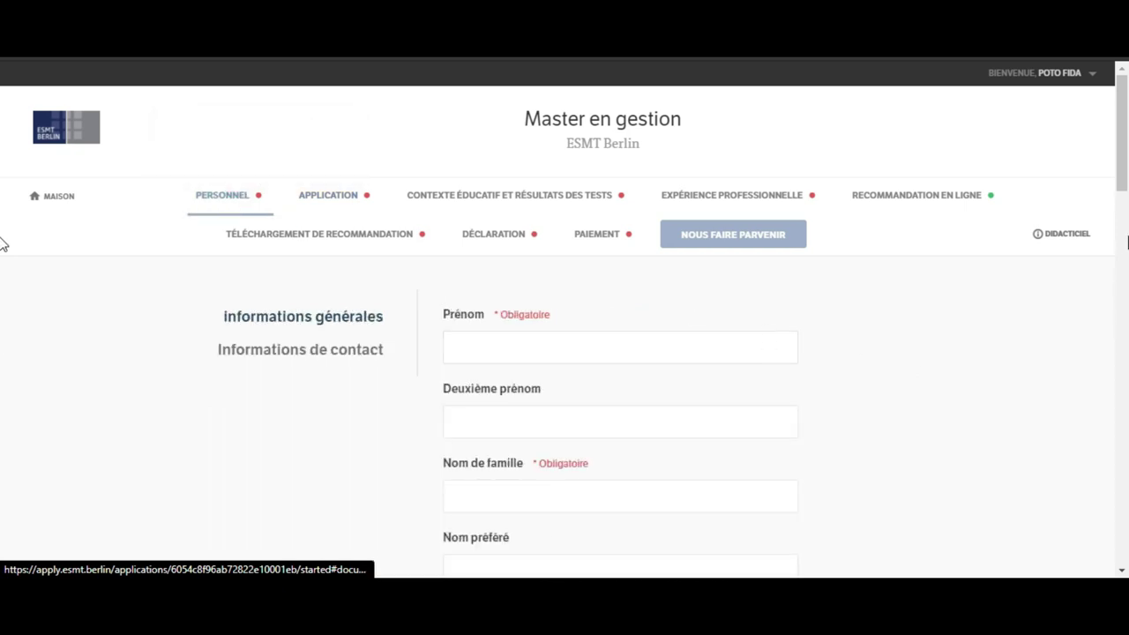
scroll(3, 232, "down", 6)
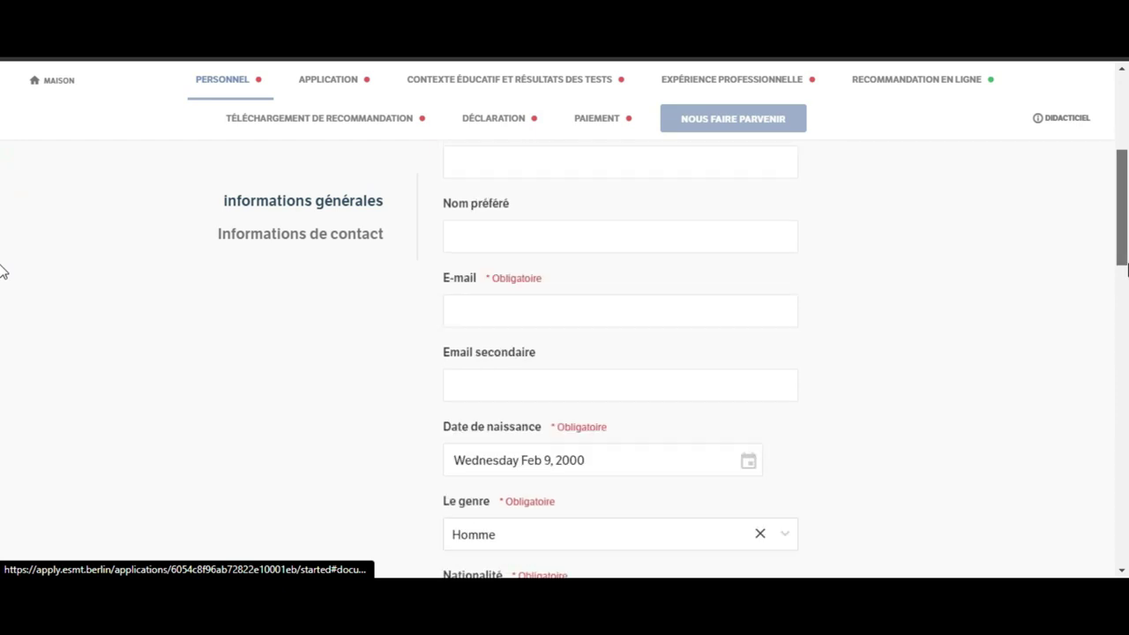
scroll(2, 282, "up", 6)
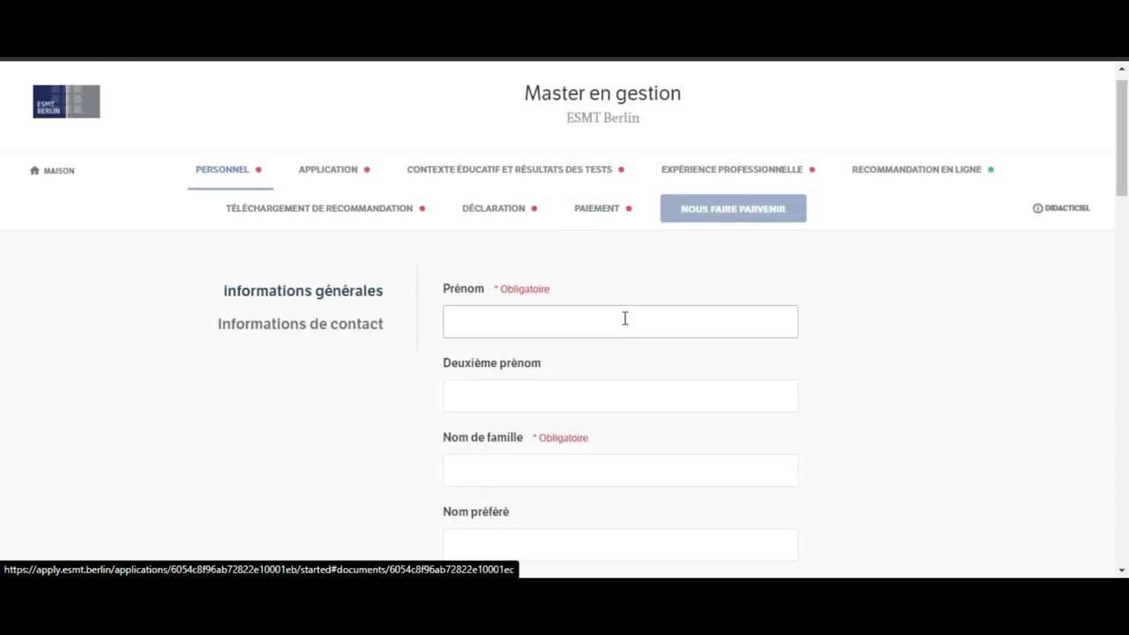
Step: Enter the applicant's first name in Prénom and surname in Nom de famille
left_click(625, 319)
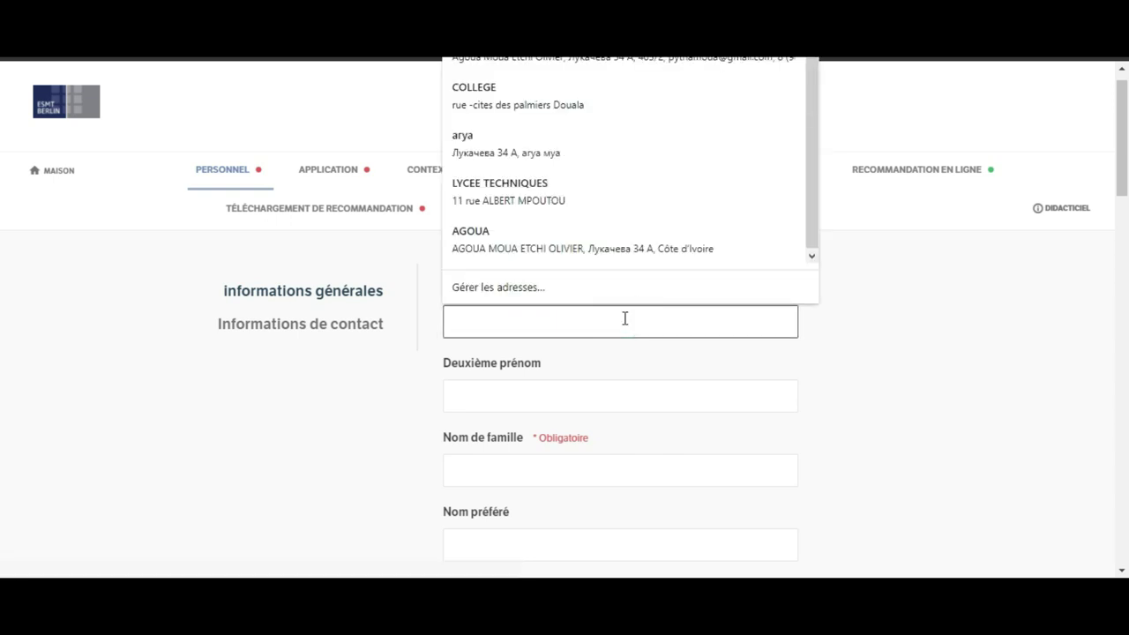
type("d")
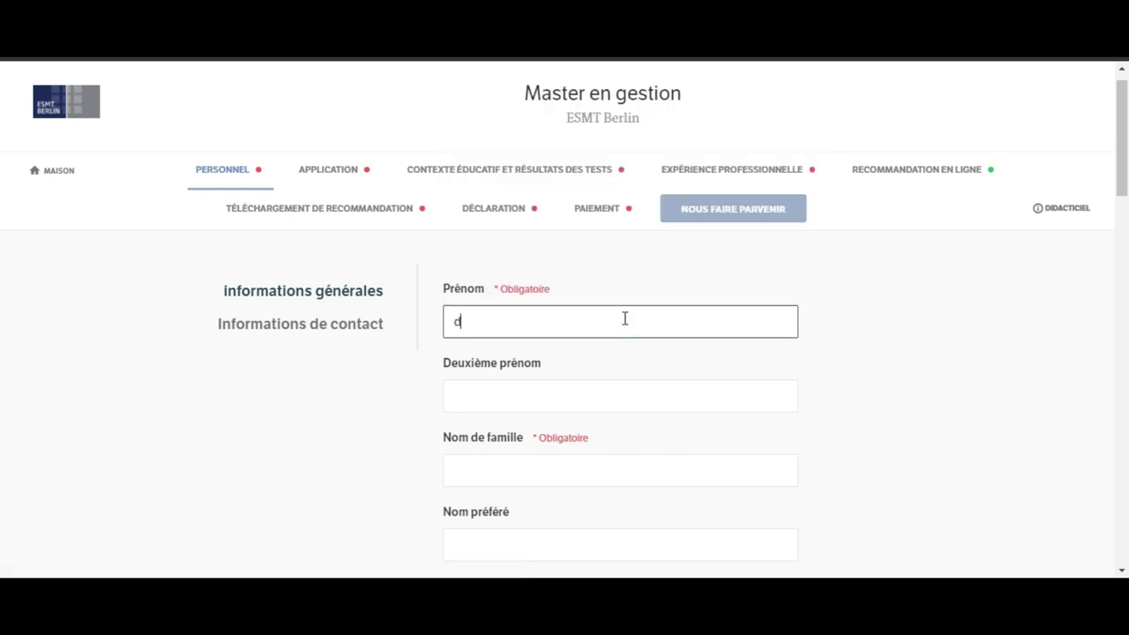
key("BackSpace")
left_click(572, 461)
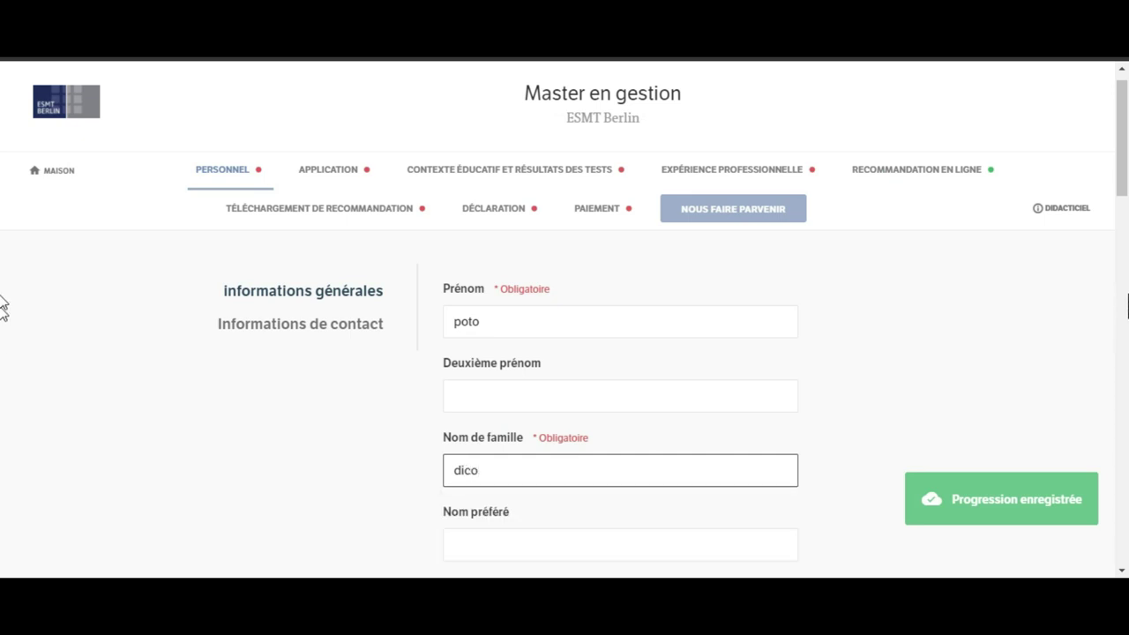
Step: Fill in the applicant's e-mail address in the E-mail field
scroll(2, 156, "down", 4)
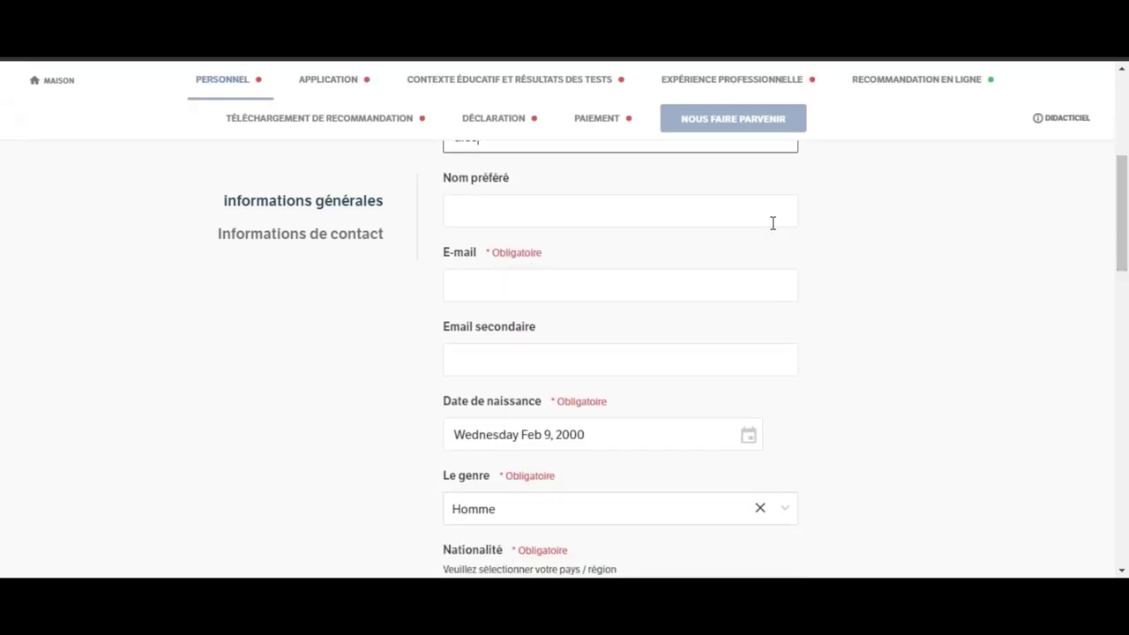
left_click(719, 277)
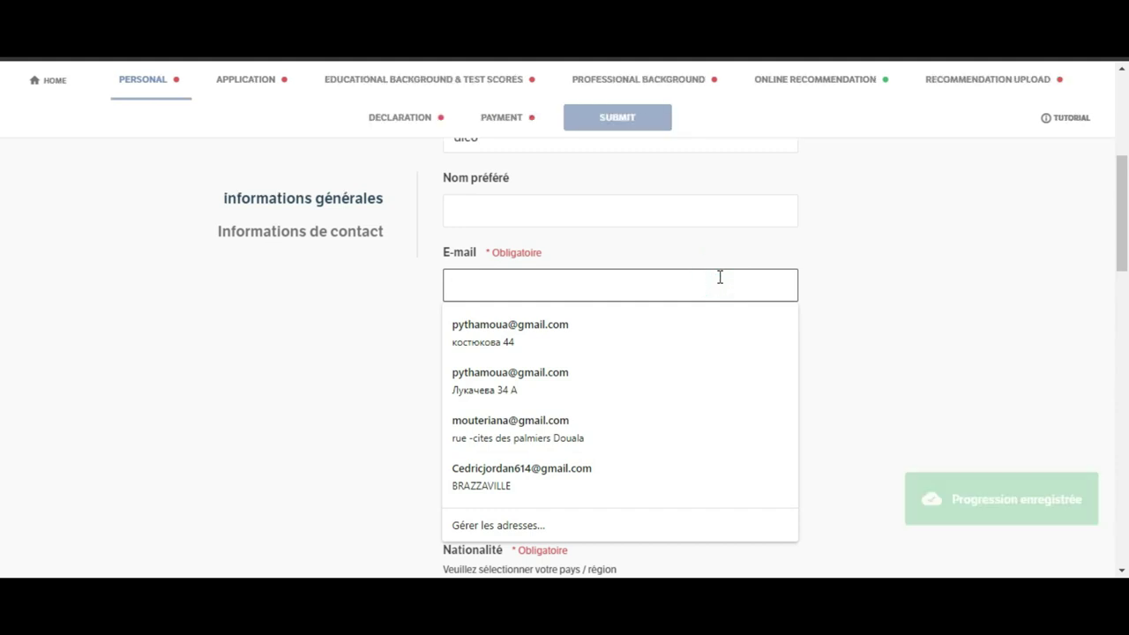
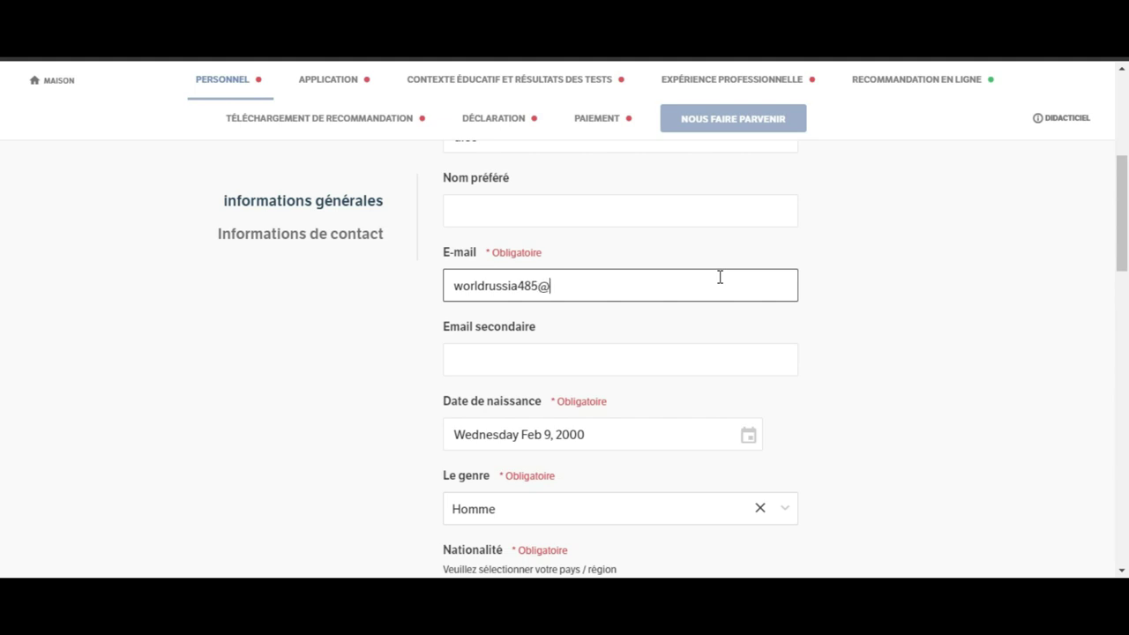
Step: Continue to the APPLICATION tab and leave the intake on Master en gestion, Septembre 2021
left_click_drag(1123, 196, 1118, 476)
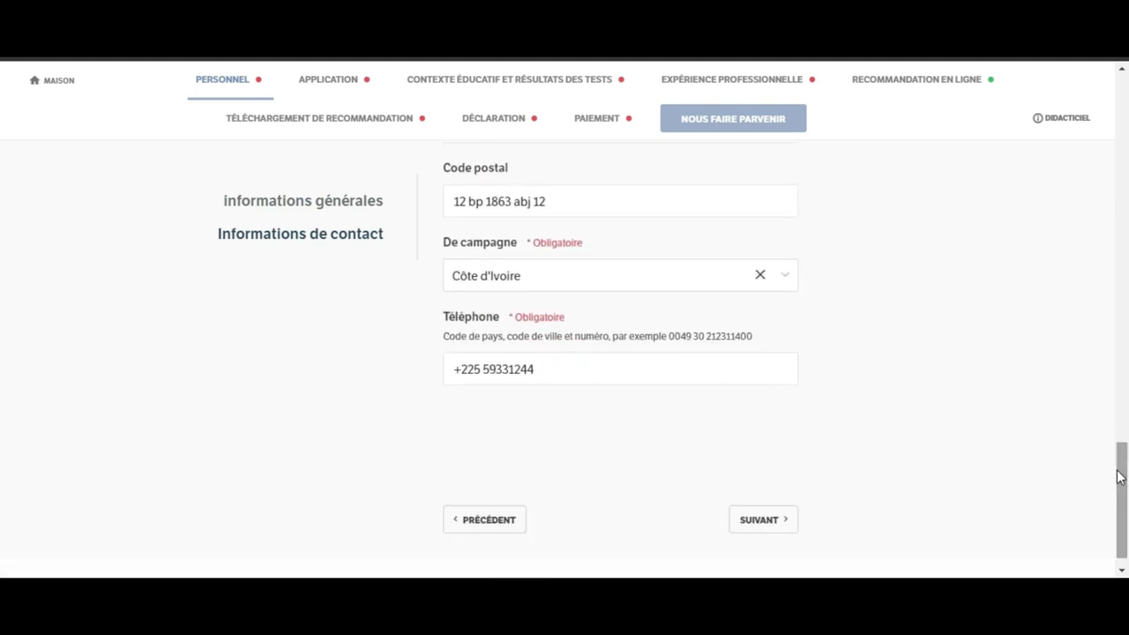
left_click(757, 527)
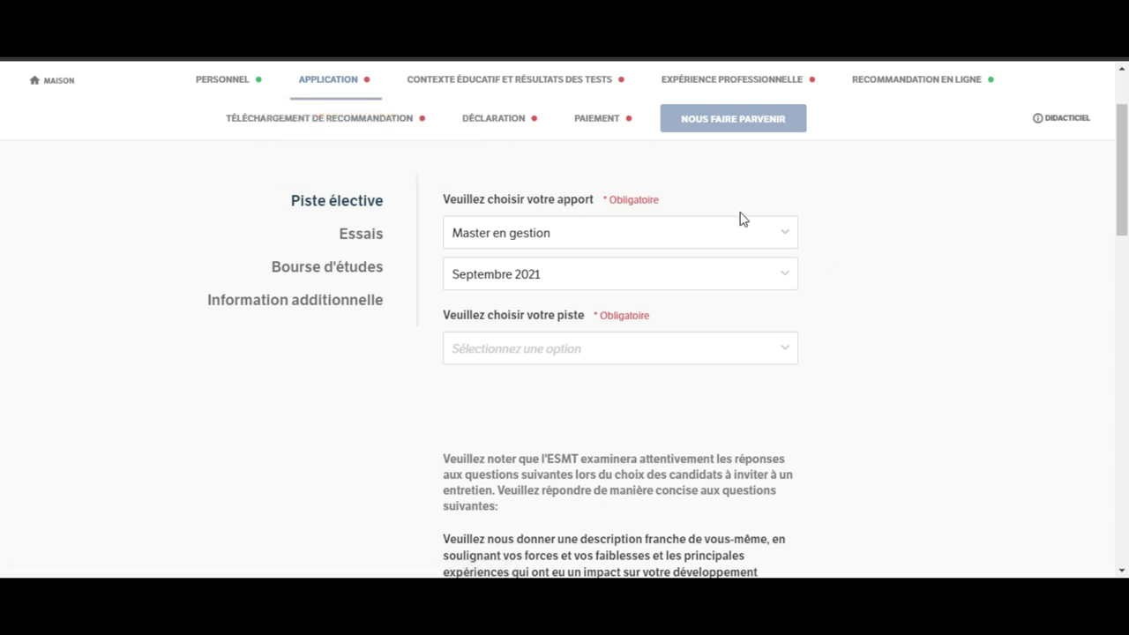
left_click(771, 236)
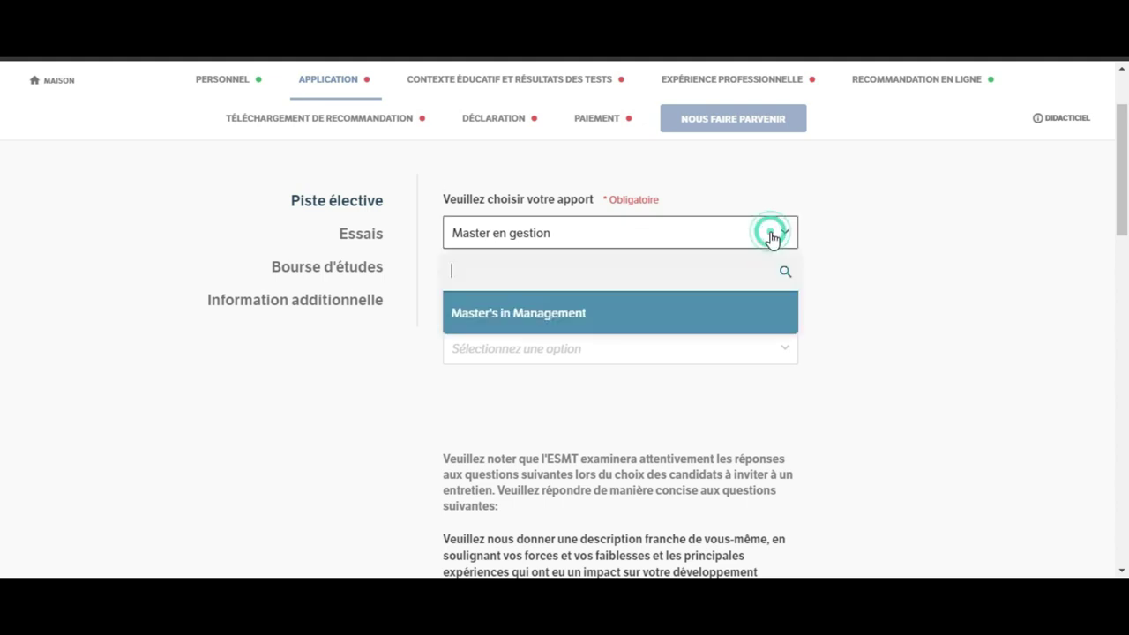
left_click(771, 236)
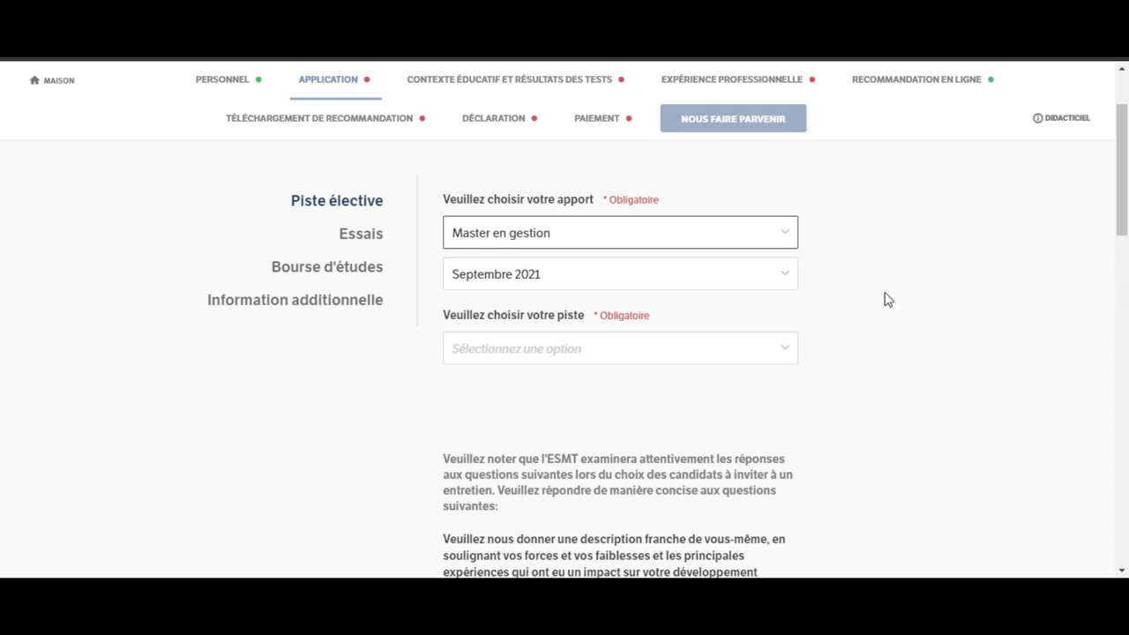
Step: Set 'Veuillez choisir votre piste' to Gestion innovante
left_click(616, 364)
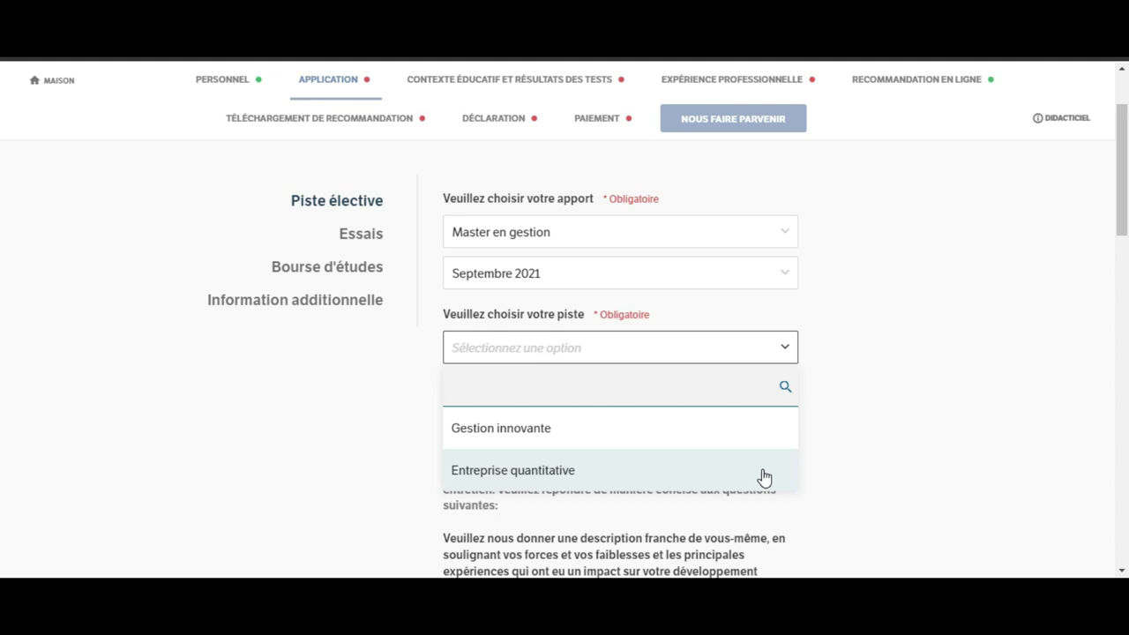
scroll(764, 477, "down", 1)
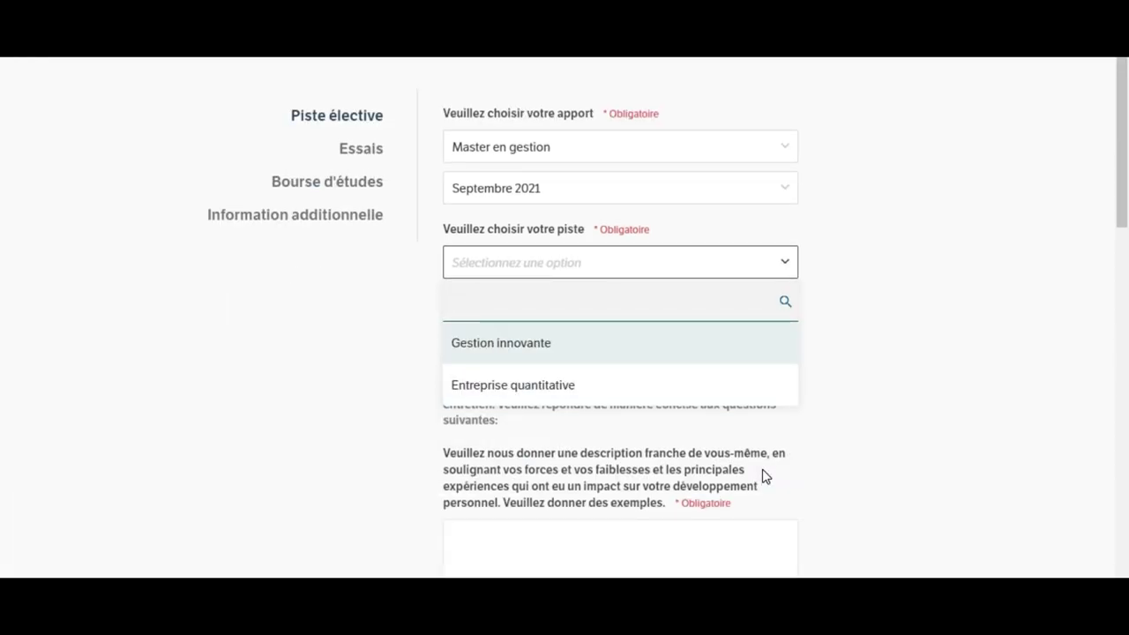
left_click(601, 353)
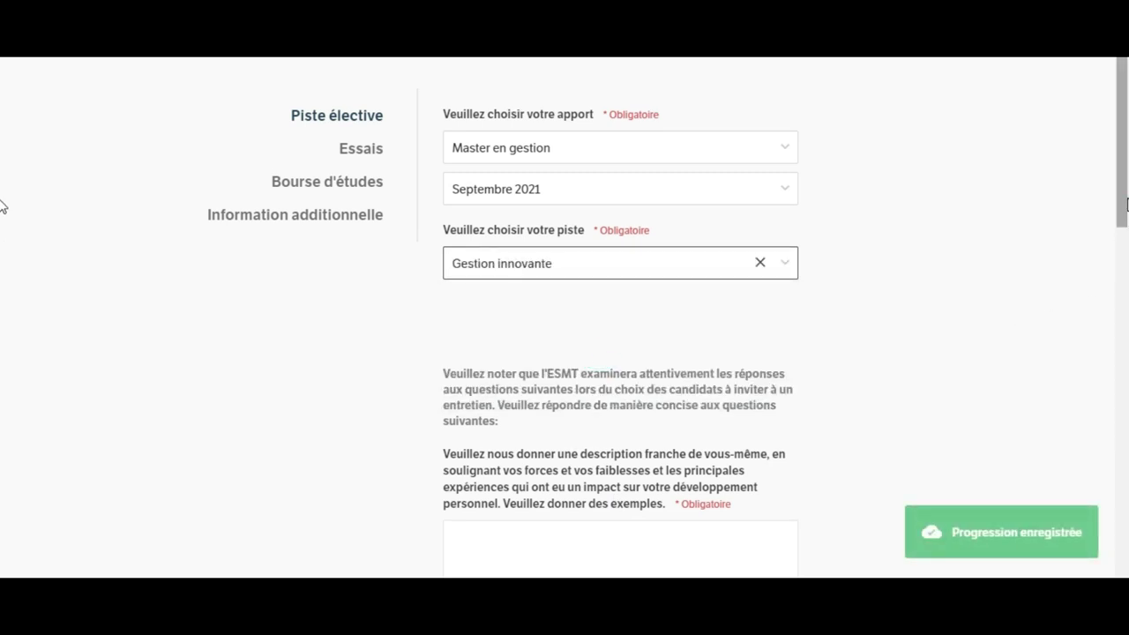
Step: Scroll to the Essais section and place the cursor in the self-description answer box
scroll(1125, 238, "down", 1)
scroll(1125, 238, "down", 1)
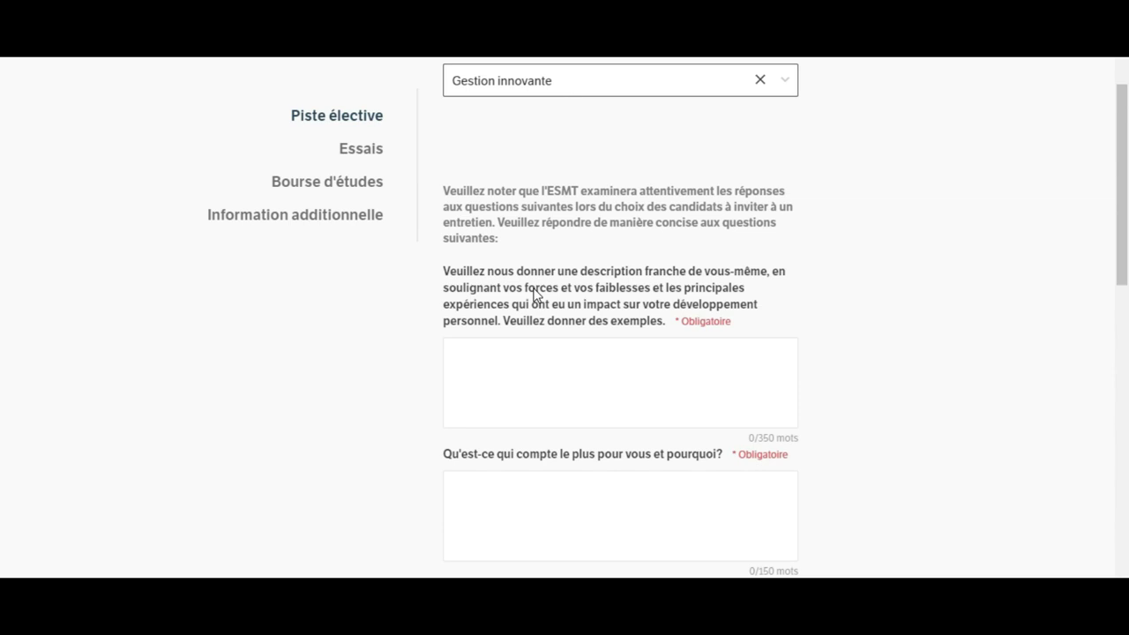
left_click(585, 365)
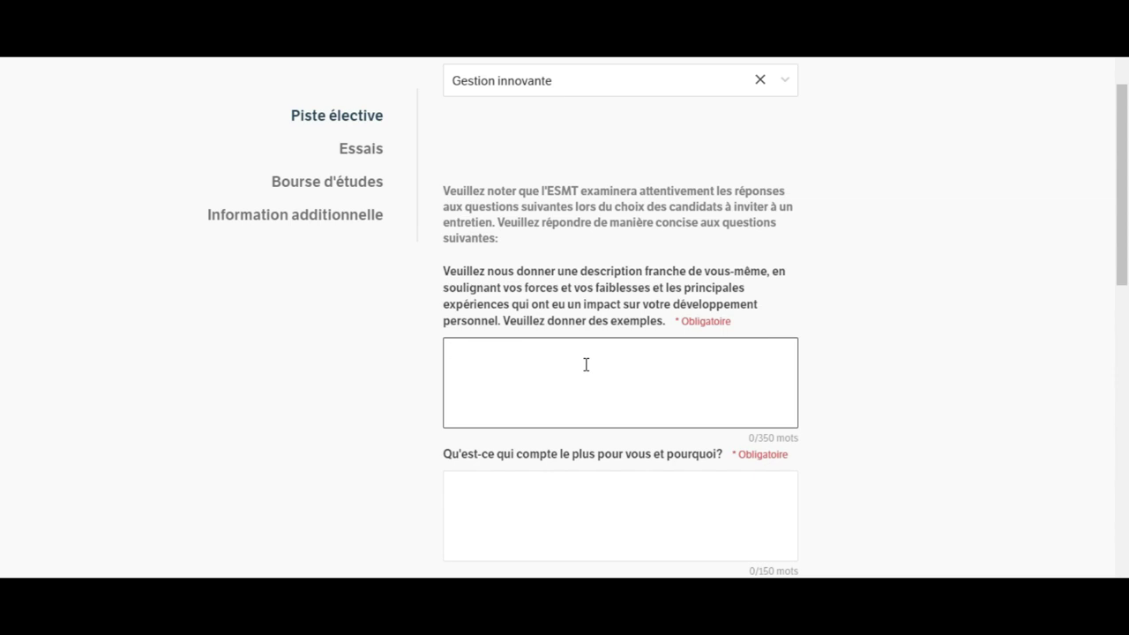
Step: Open the answer with 'Je me nomme' plus the applicant's name, then 'je viens d'obtenir une licence en economie'
type("J")
key("BackSpace")
type("I")
key("BackSpace")
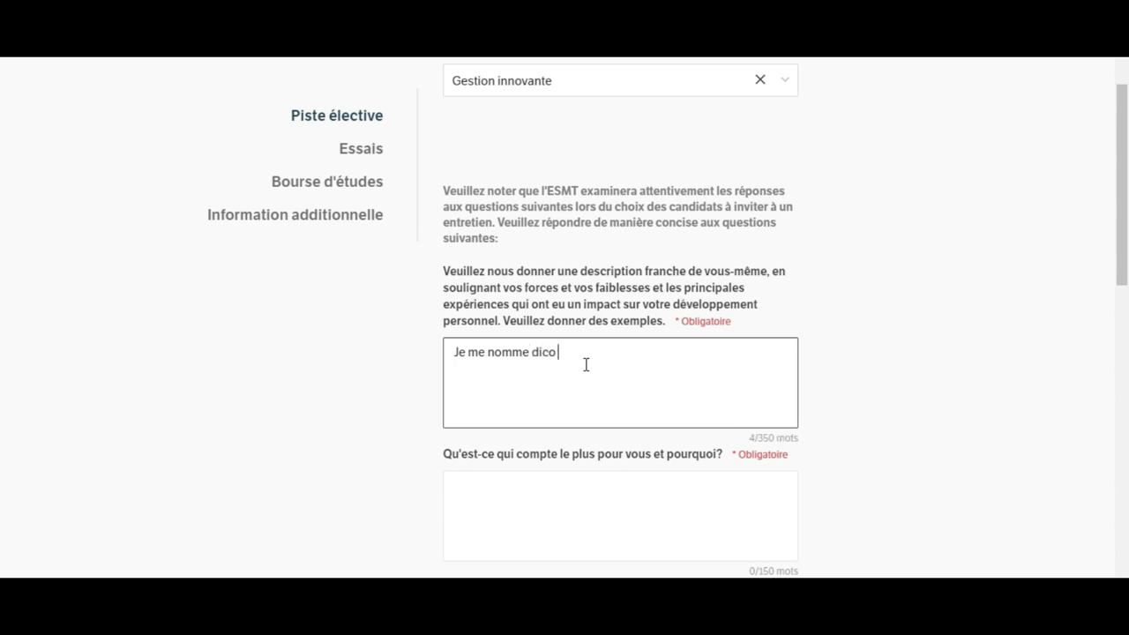
type(".")
key("BackSpace")
type(".je vien")
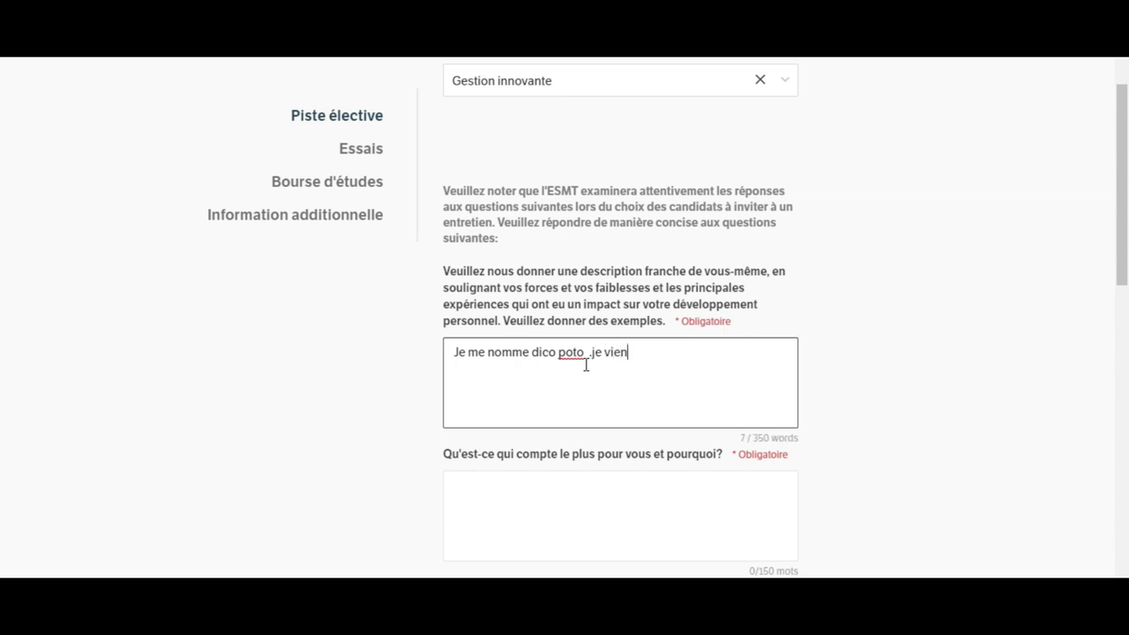
type("s d'obtenir une li")
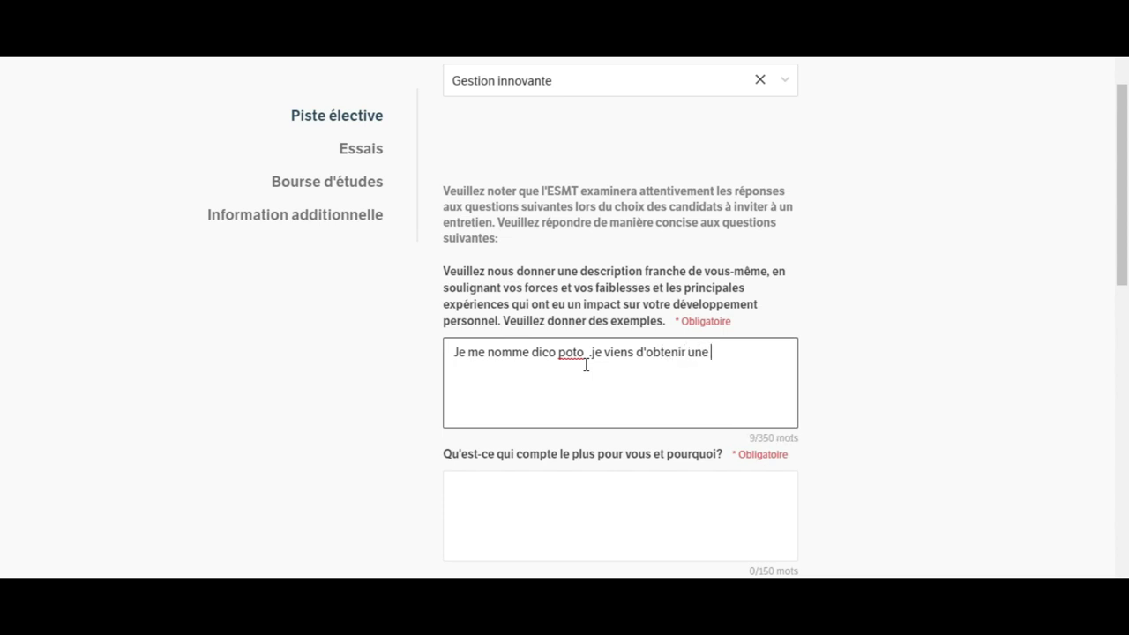
key("BackSpace")
type("icence en ")
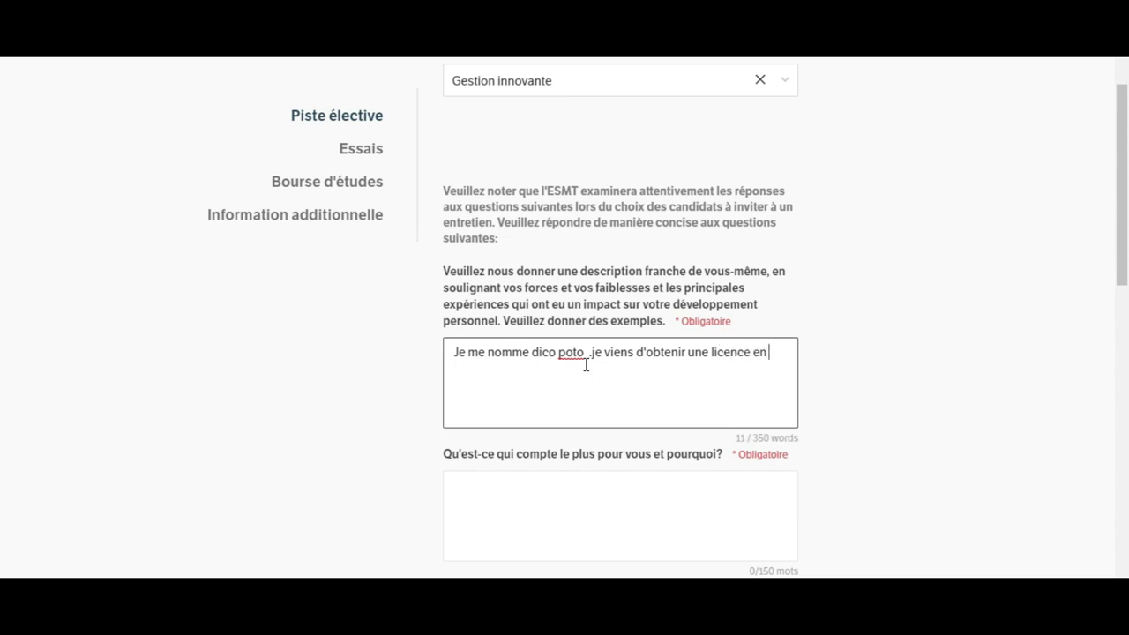
type("economie")
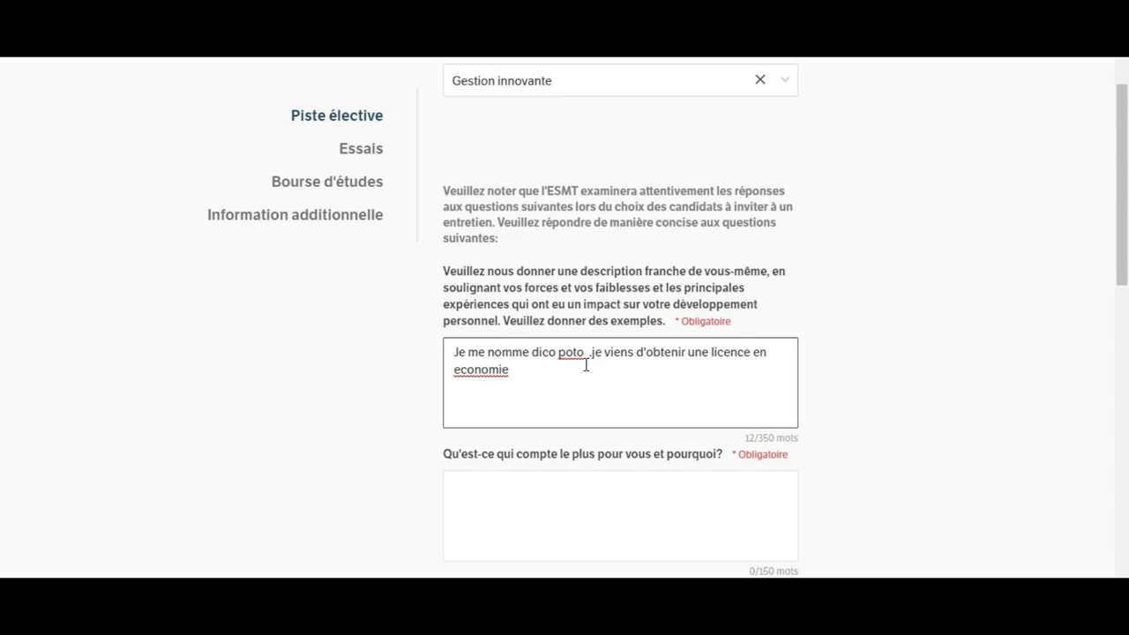
Step: Add 'option audit et suite aux recherches effectues sur internet j'opte pour cette bourse allemande car'
type("option audit.")
key("BackSpace")
type("et suite")
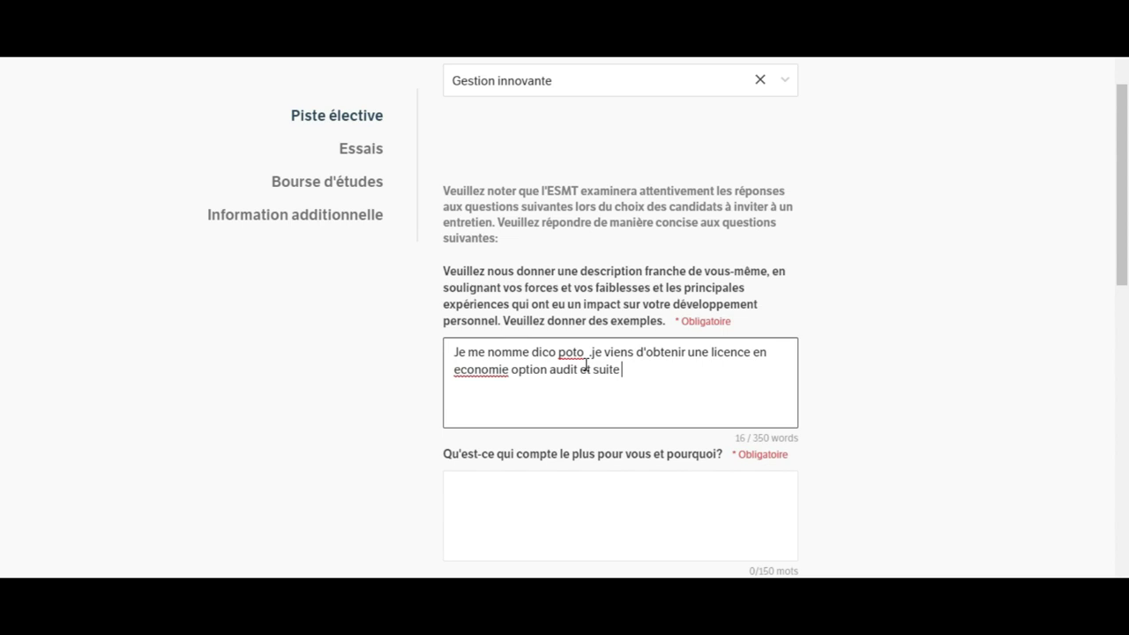
type(" aux recherches effectue")
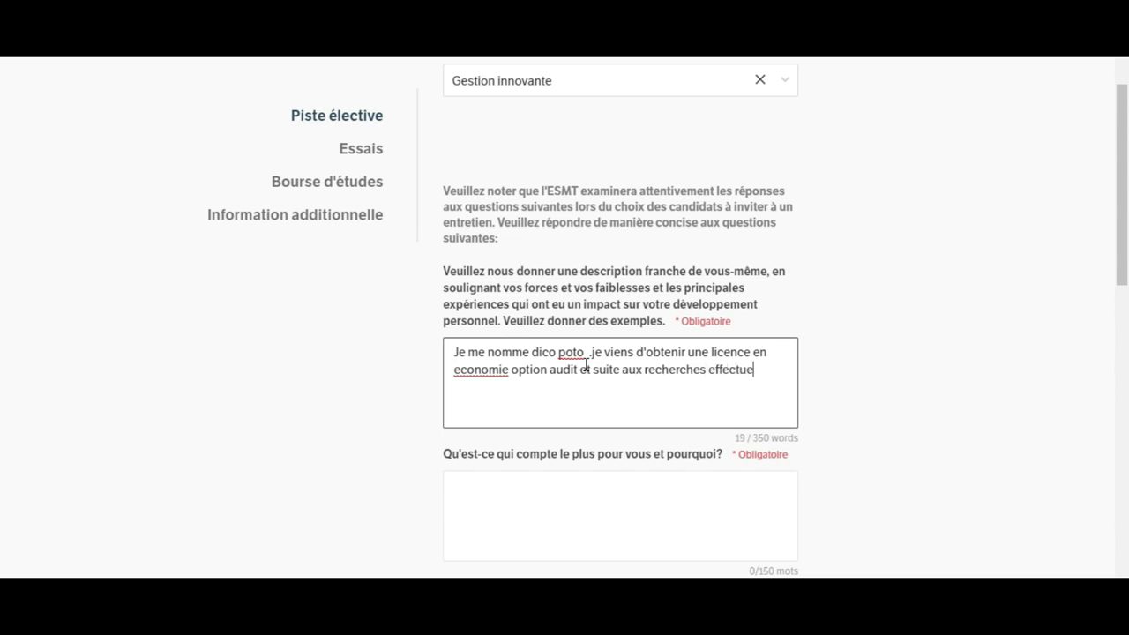
type("s sur internet")
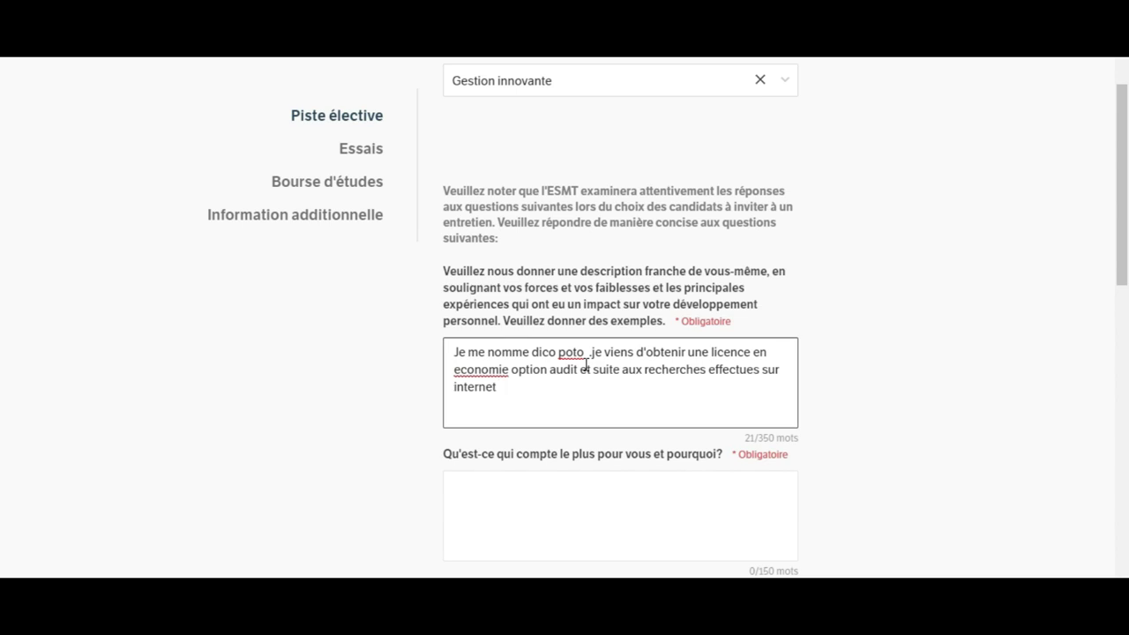
type(".")
key("BackSpace")
type("j'opte")
type(" a")
key("BackSpace")
type("pour cette bourse d'")
key("BackSpace")
key("BackSpace")
type("al")
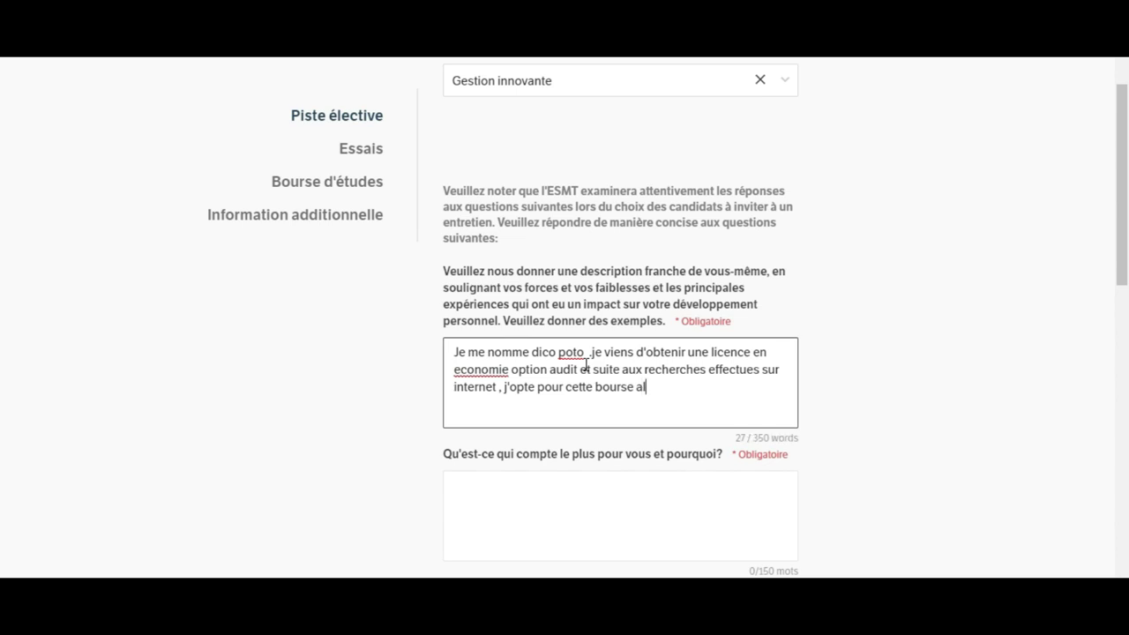
type("lemande car")
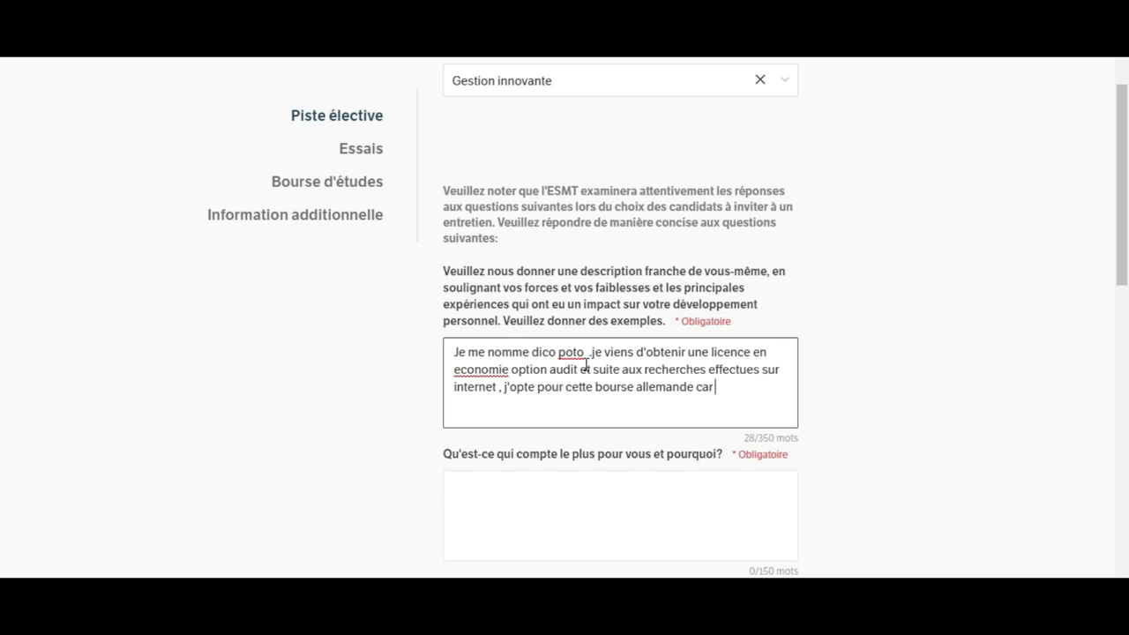
Step: Continue the answer with 'd'apres mes recherches', removing extra words typed afterwards
type("d'apres mes")
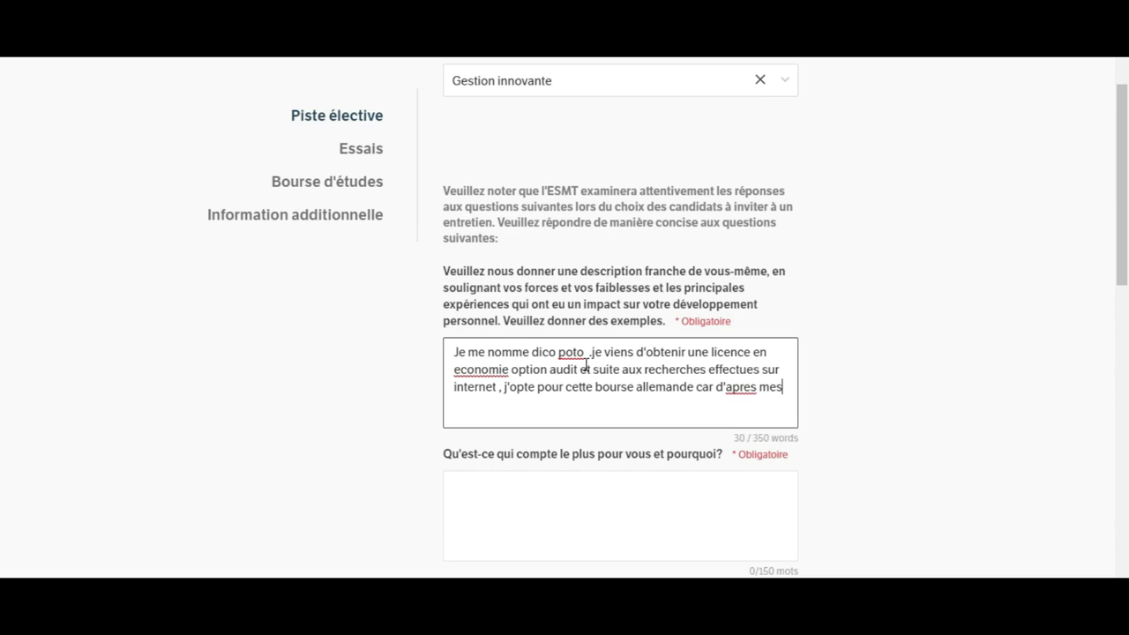
type(" recherches")
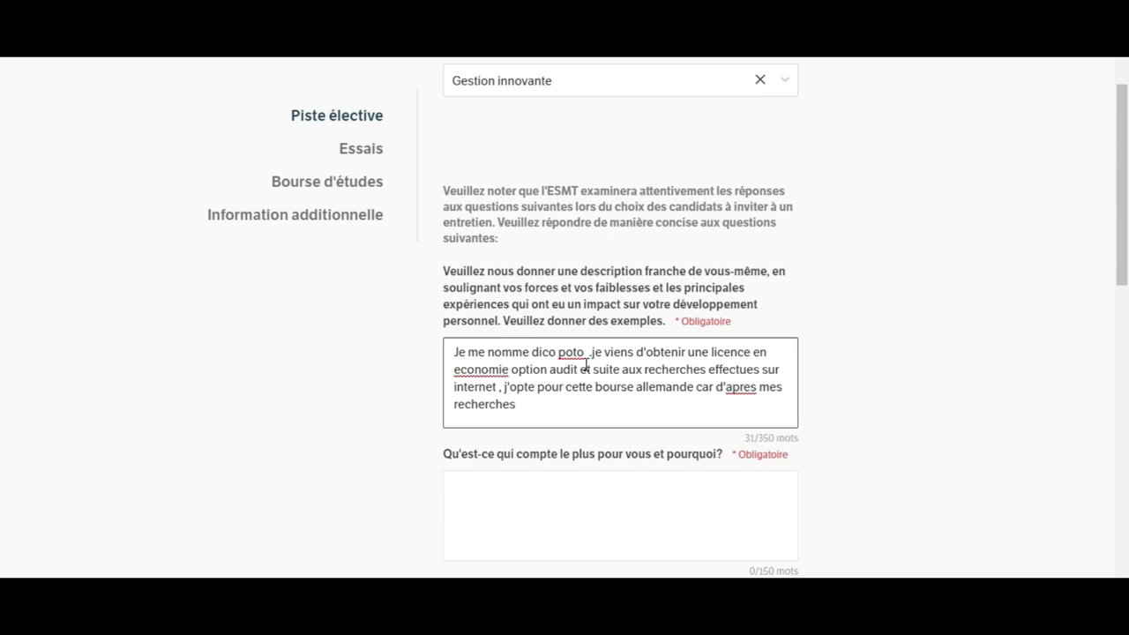
type("cette b")
key("BackSpace")
key("BackSpace")
key("BackSpace")
key("BackSpace")
key("BackSpace")
key("BackSpace")
key("BackSpace")
Step: Replace the comma before 'j'opte' with a period
left_click(502, 391)
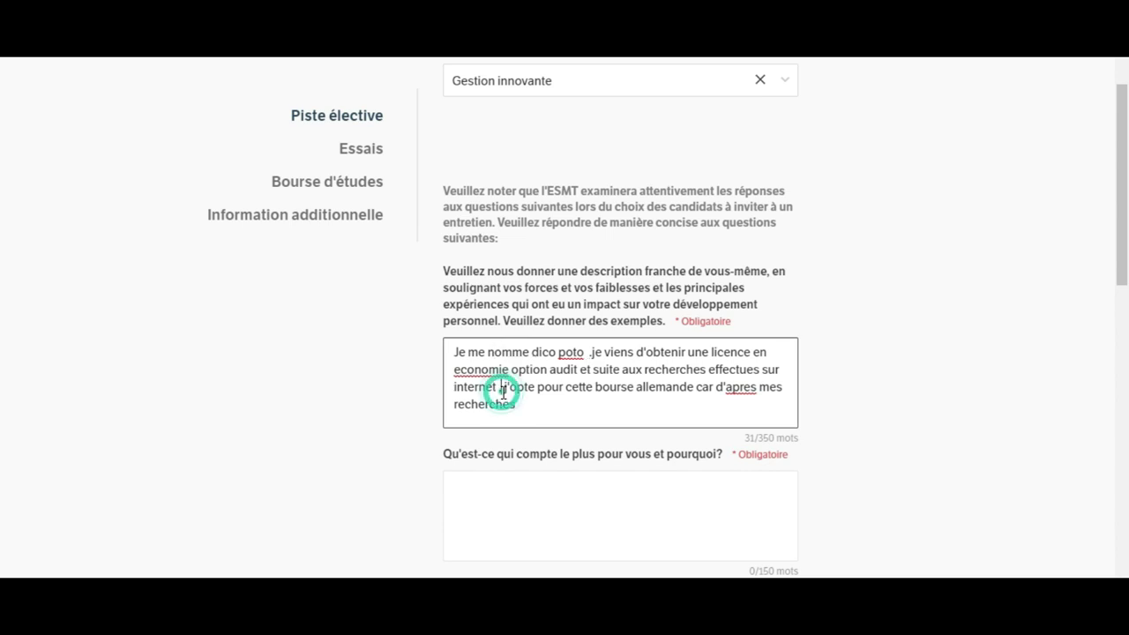
key("BackSpace")
type(". J")
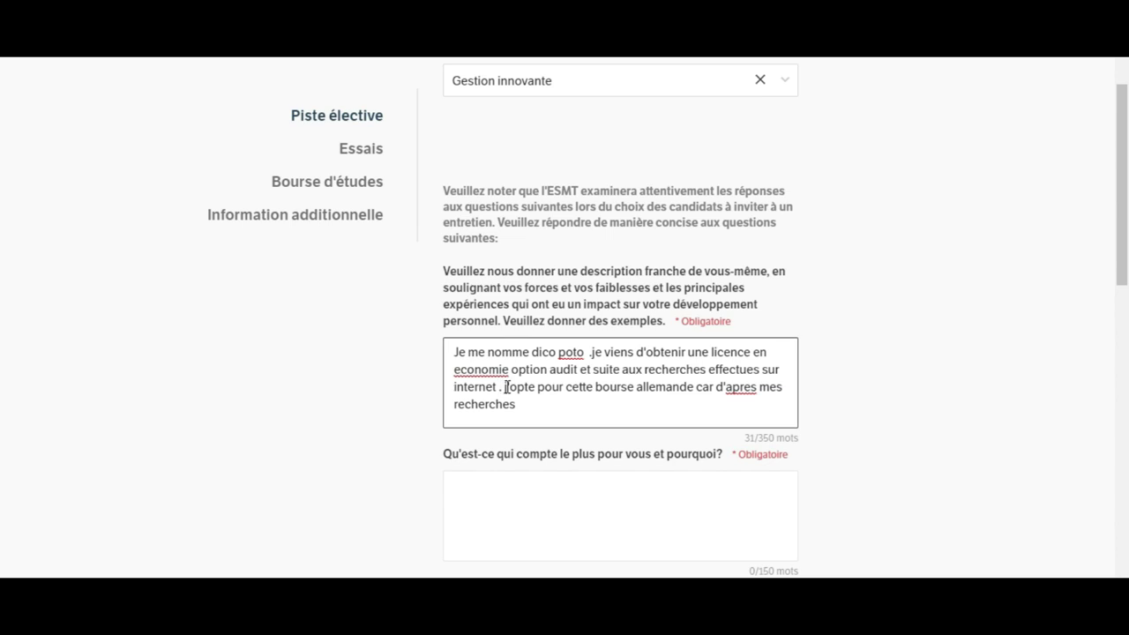
Step: Append ',elle permet une suite favorables a mes competences en options' to the answer
left_click(533, 409)
type(",cette")
key("BackSpace")
key("BackSpace")
key("BackSpace")
key("BackSpace")
key("BackSpace")
type("elle")
type("per")
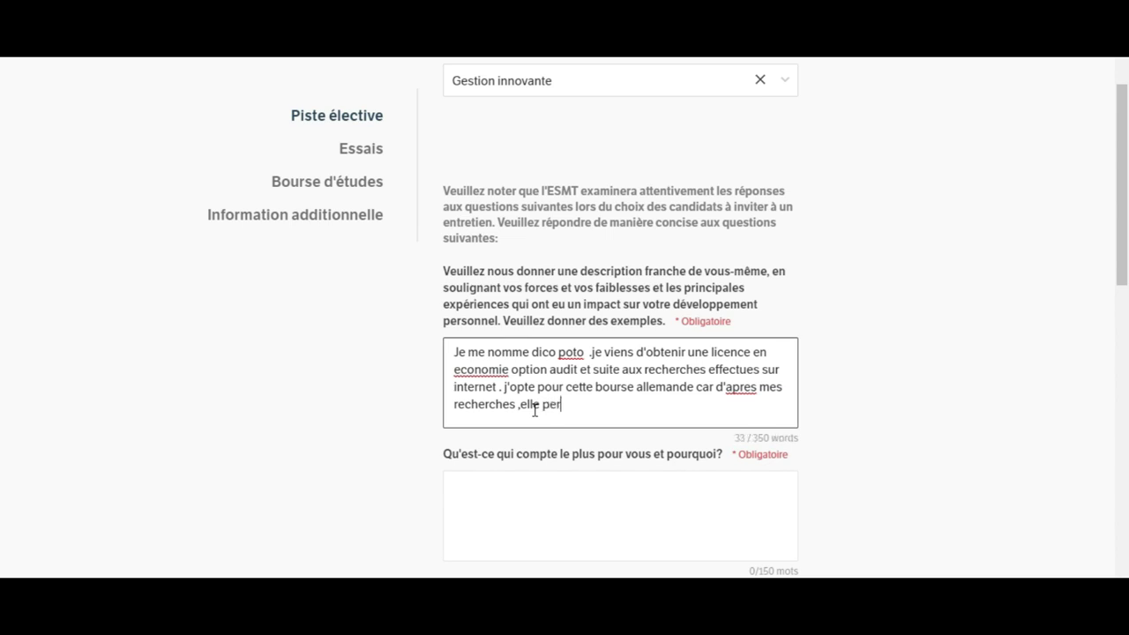
type("met une suite f")
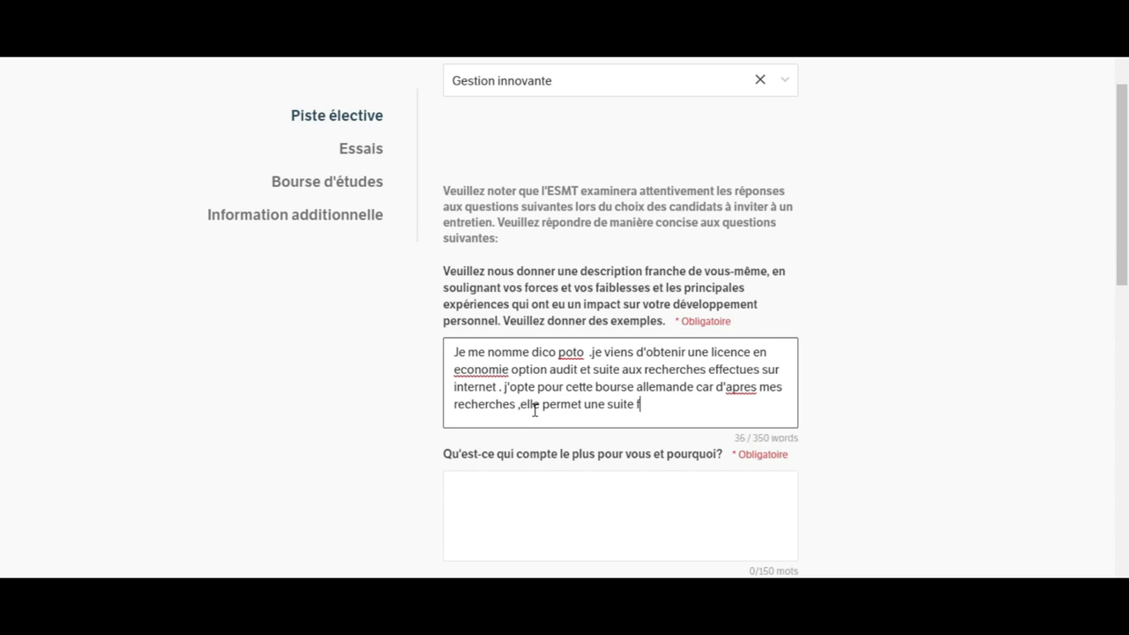
type("avorables")
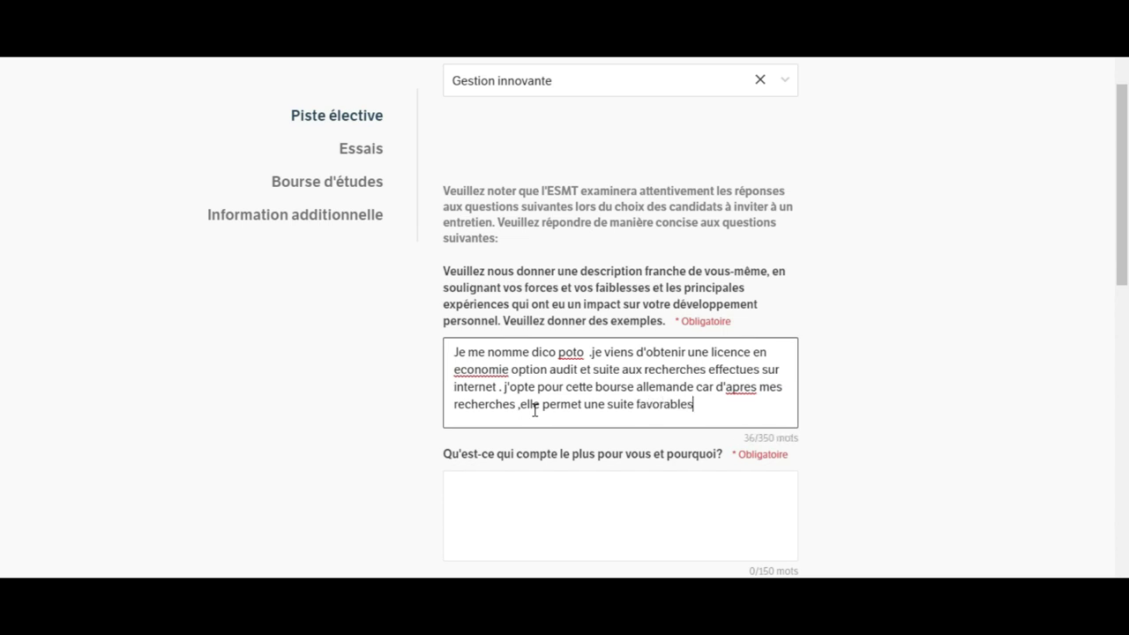
type(" a mes competences")
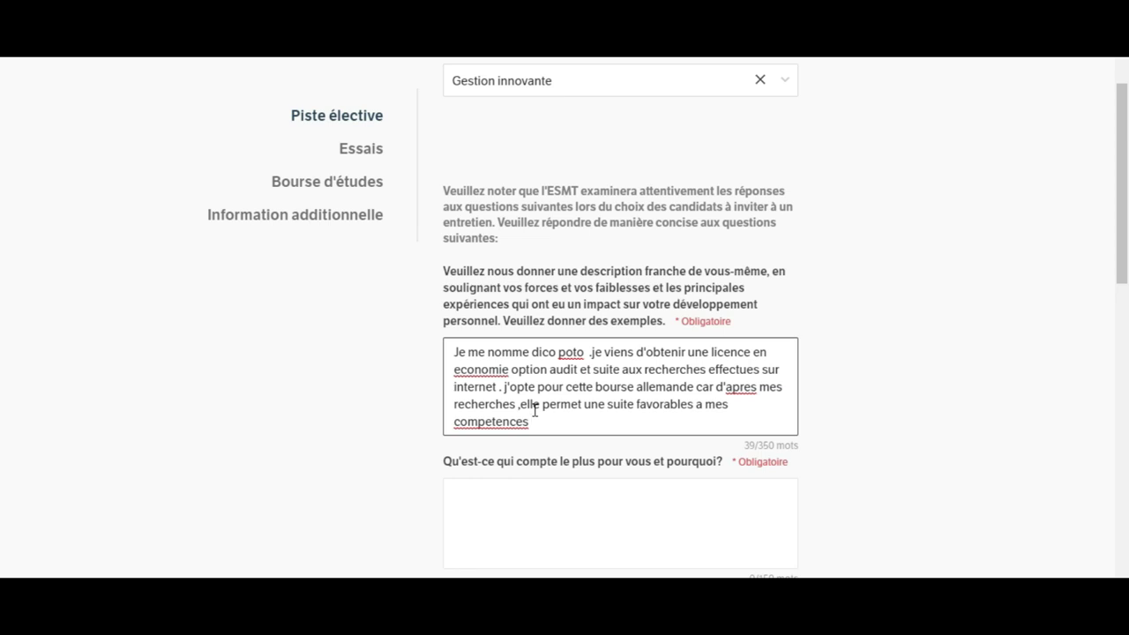
type("en options")
Step: Make 'favorables' and 'options' singular and end the sentence with 'gestion et audit .'
left_click(694, 402)
key("BackSpace")
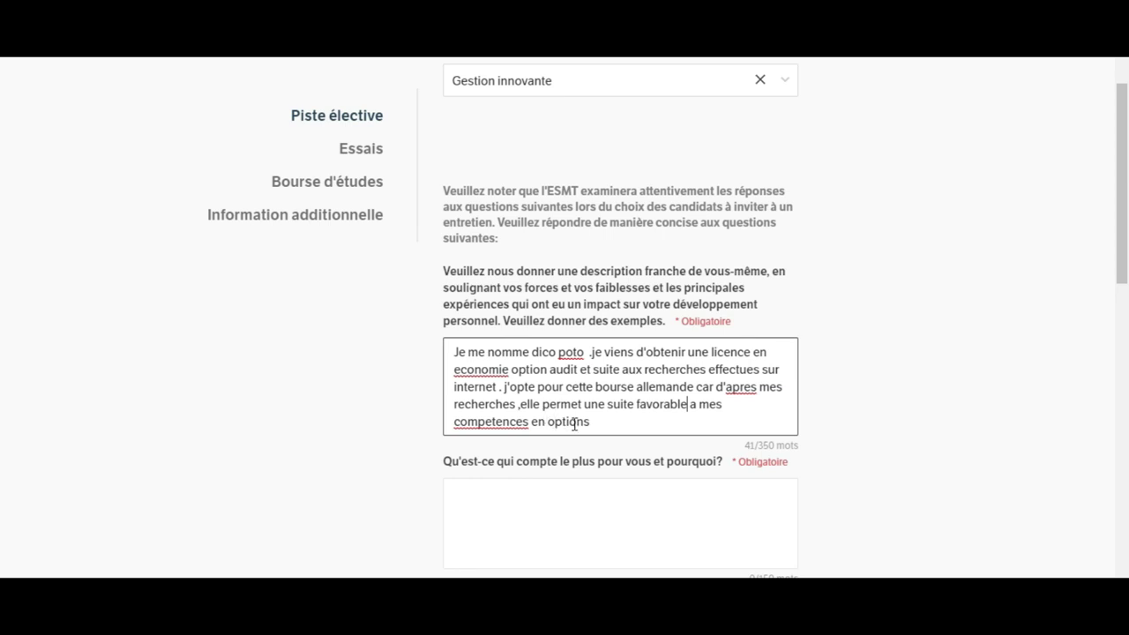
left_click(603, 422)
key("BackSpace")
type("gestion et audit")
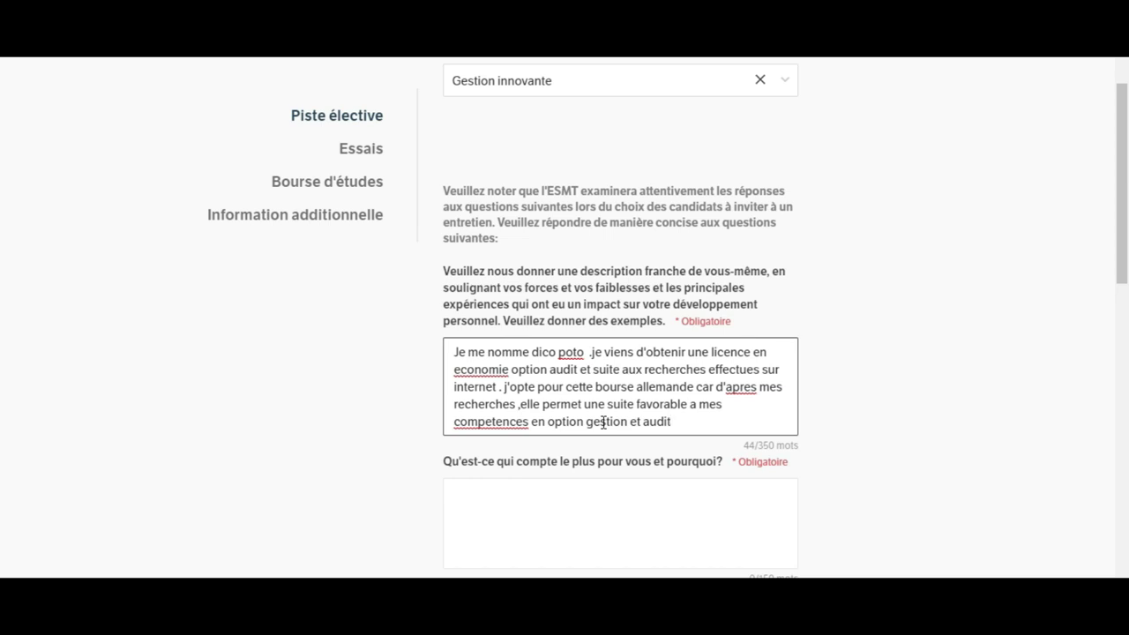
type(" .")
Step: Add 'compte tenu de mon stage dans une entreprise au pays' to the self-description
type("compte tenu du")
key("BackSpace")
type("e m")
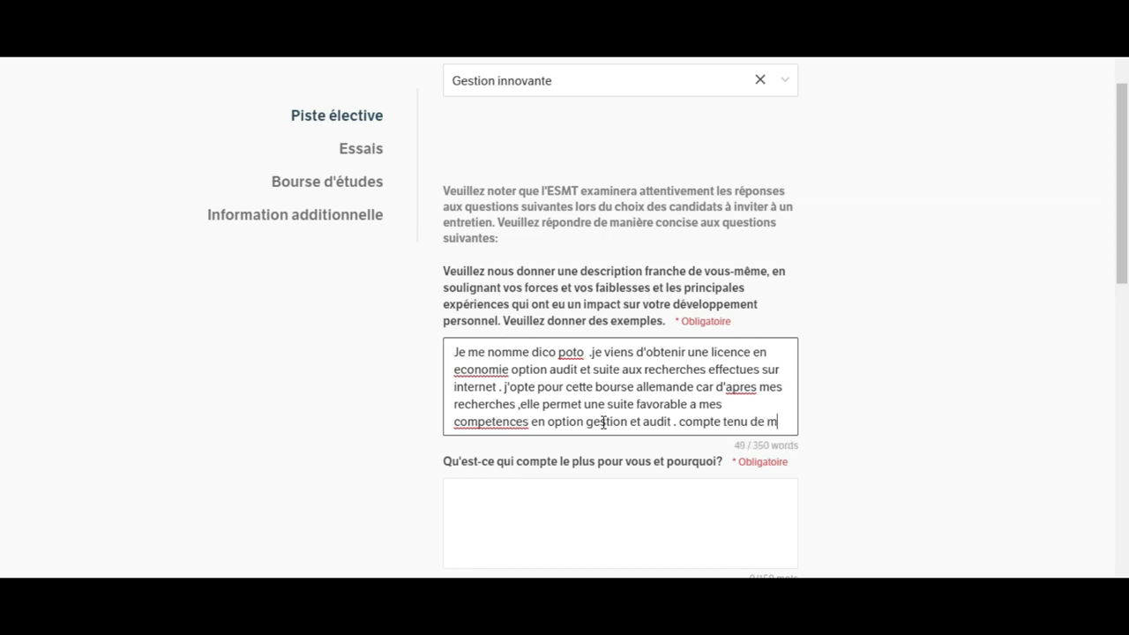
type("on stage")
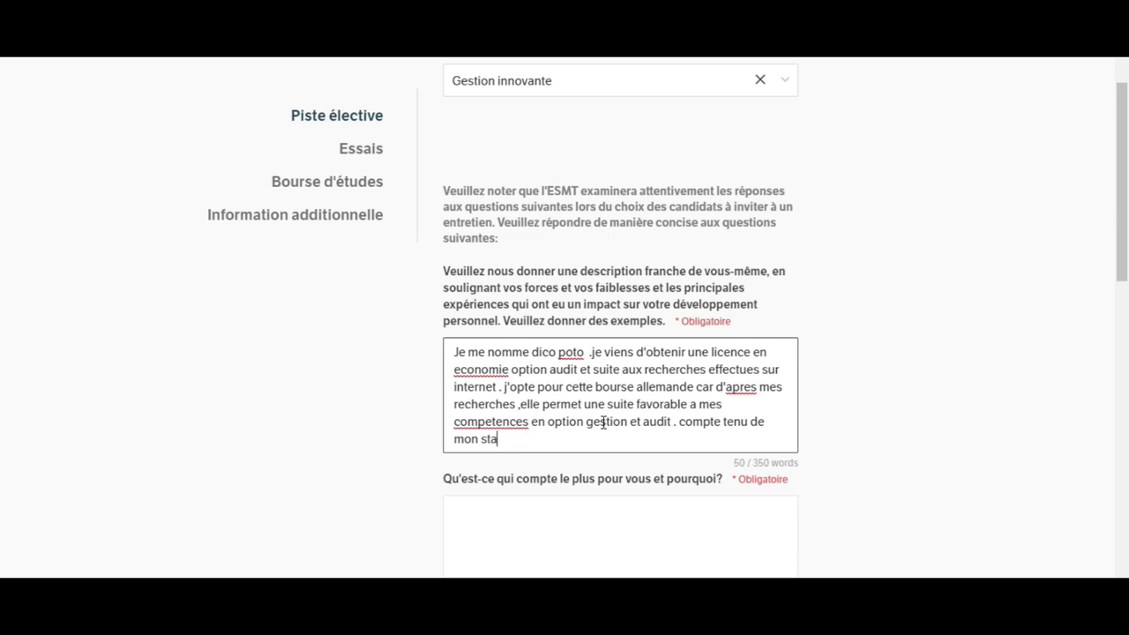
type("dans une")
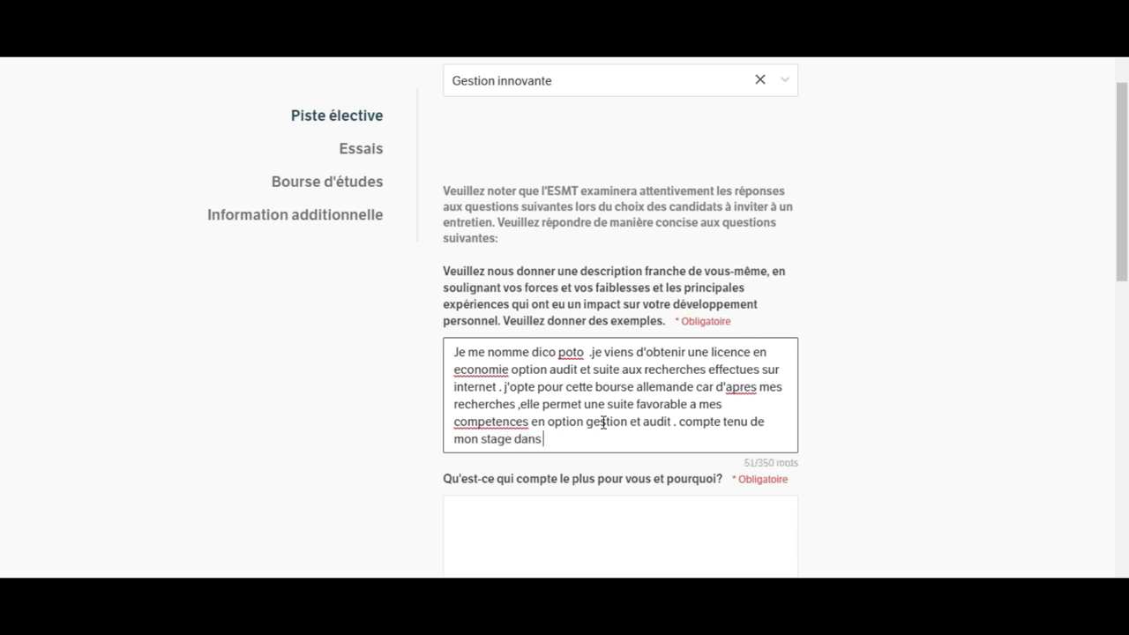
type(" entre")
type("prise")
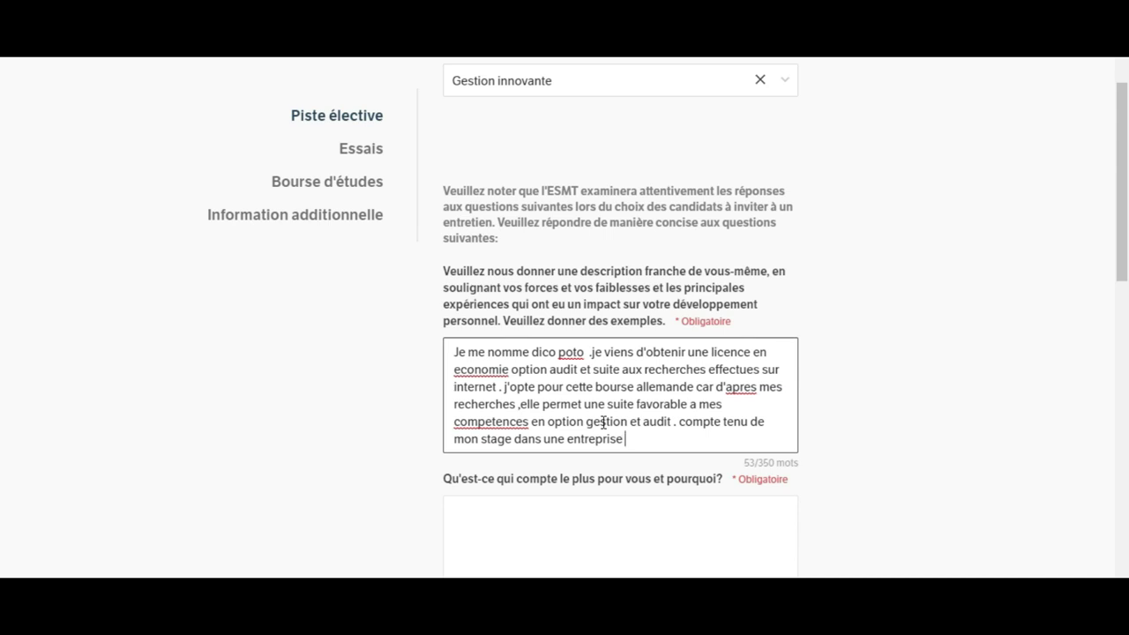
type("au pays")
type(",je")
key("BackSpace")
key("BackSpace")
Step: End the self-description with 'je me suis charge dune competence fiable mais que je juge incomplete.'
type("je me suis cg")
key("BackSpace")
type("harge")
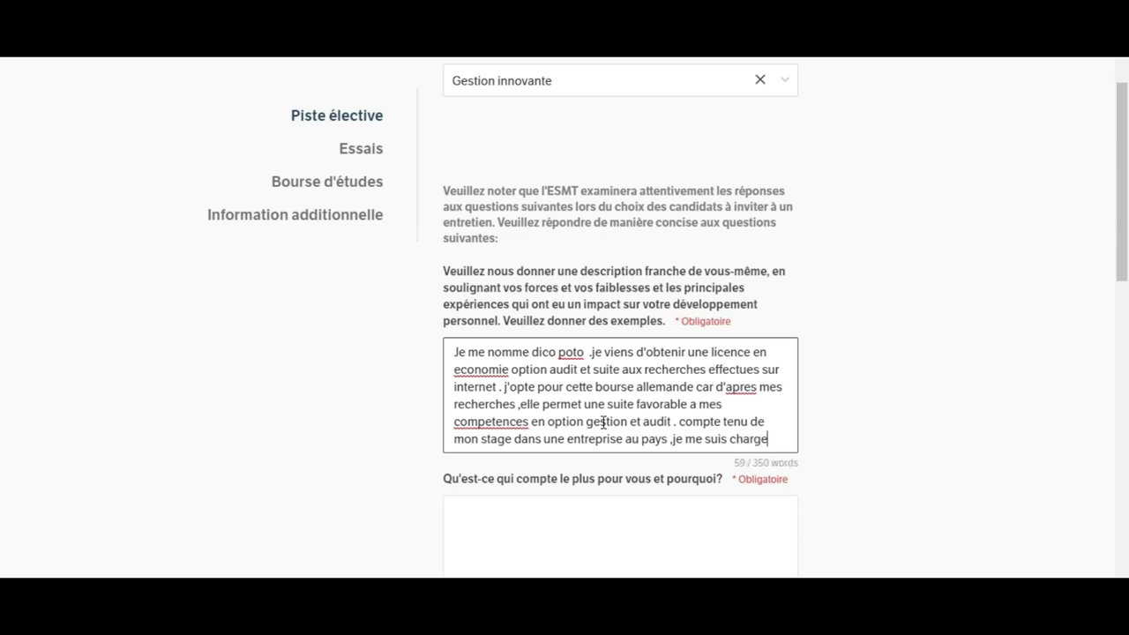
type(" dune compe")
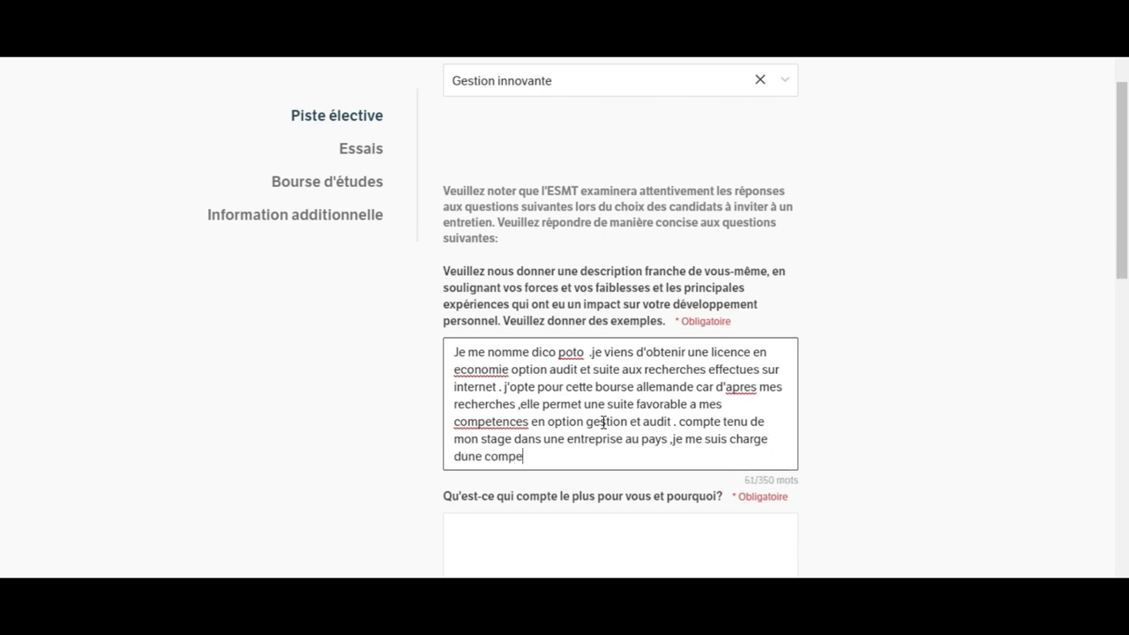
type("tence")
type("fiable")
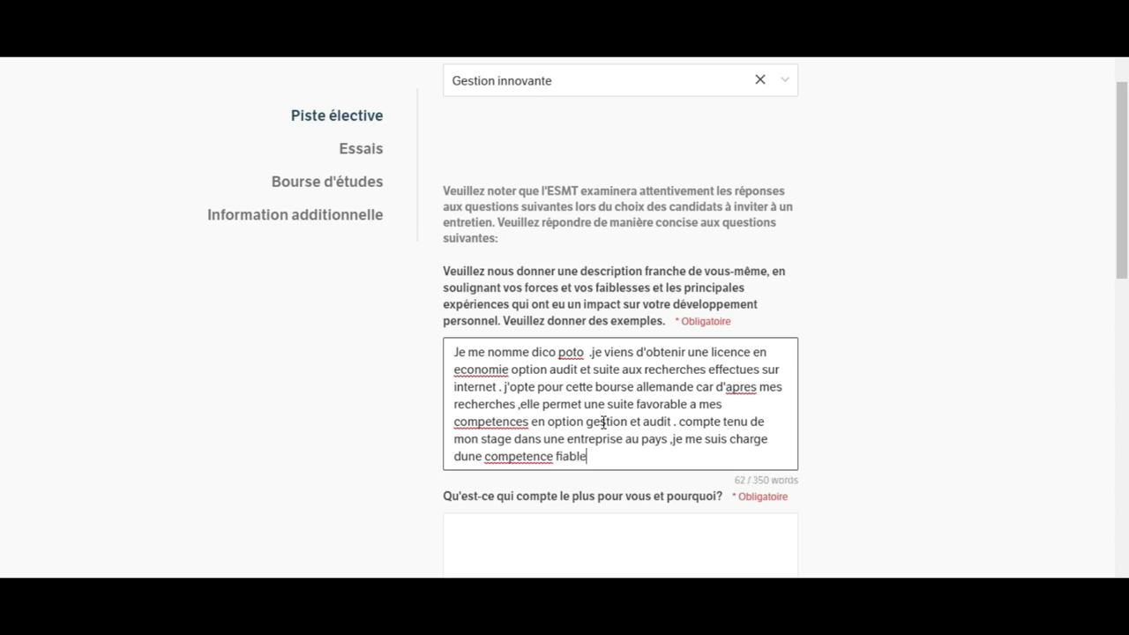
type(" mais que je juge")
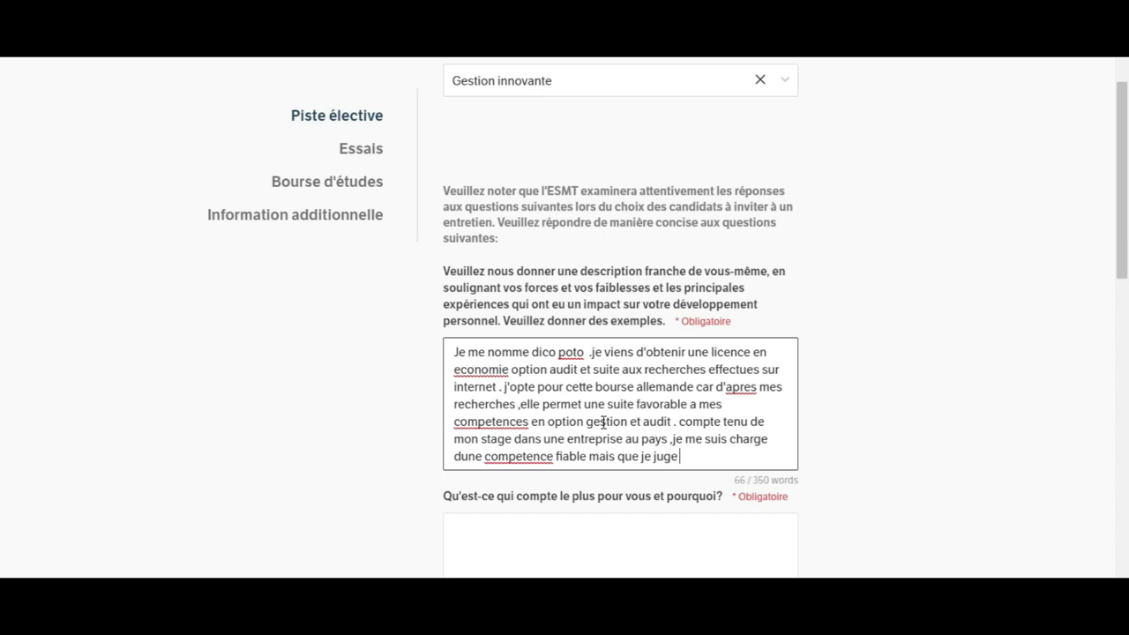
type(" incomplet")
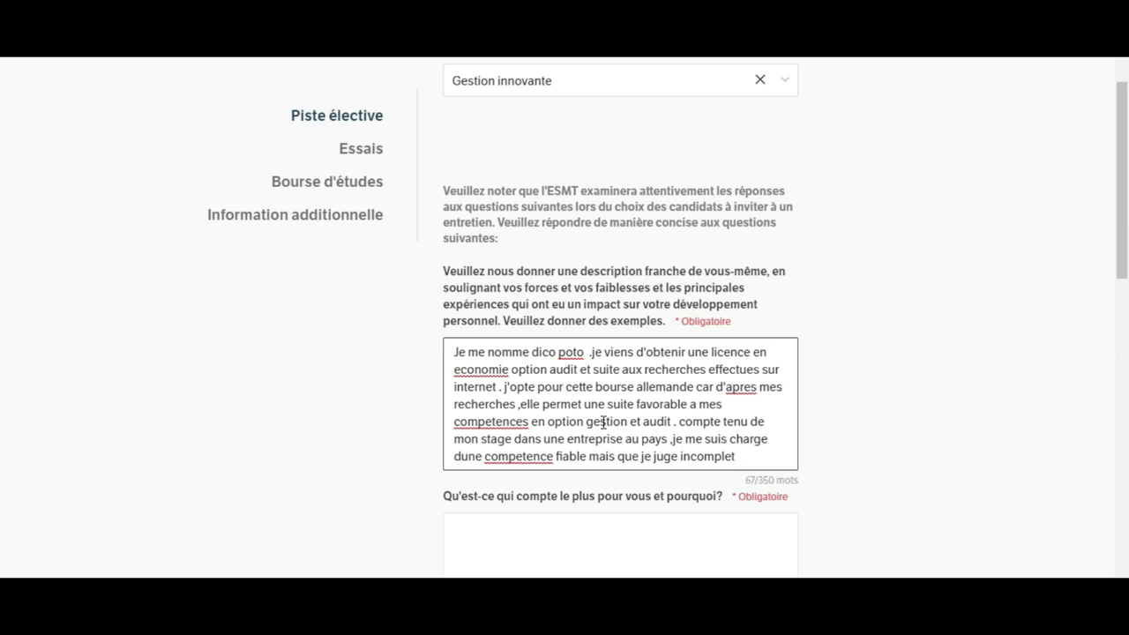
type("e")
type(".")
Step: Place the cursor in the empty 'Qu'est-ce qui compte le plus pour vous et pourquoi?' answer box
left_click_drag(1124, 235, 1127, 297)
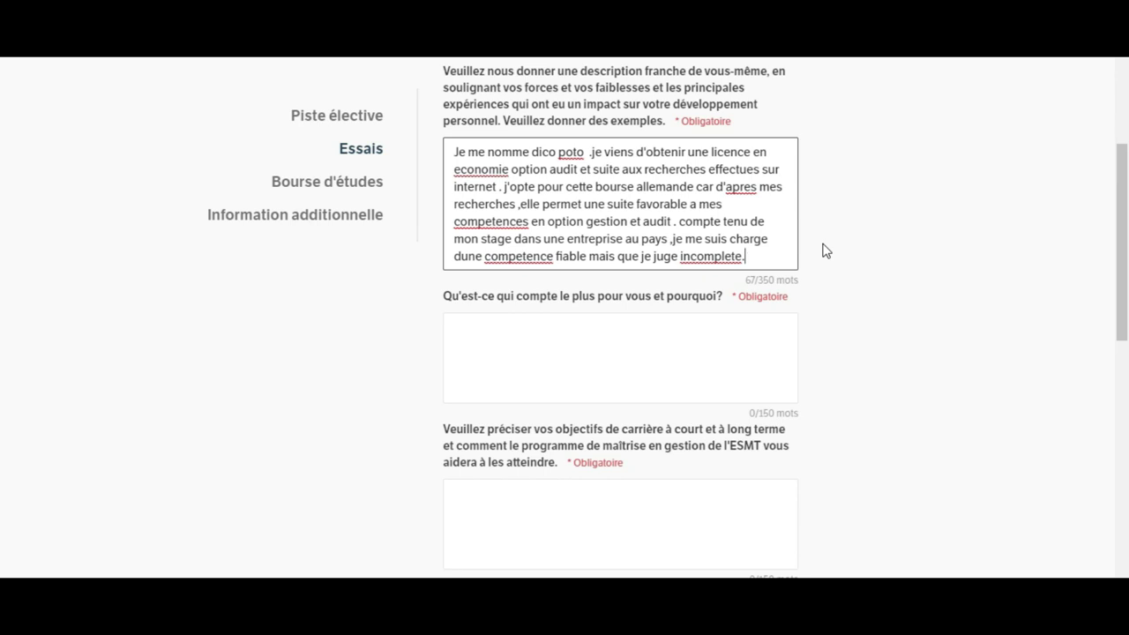
left_click(594, 344)
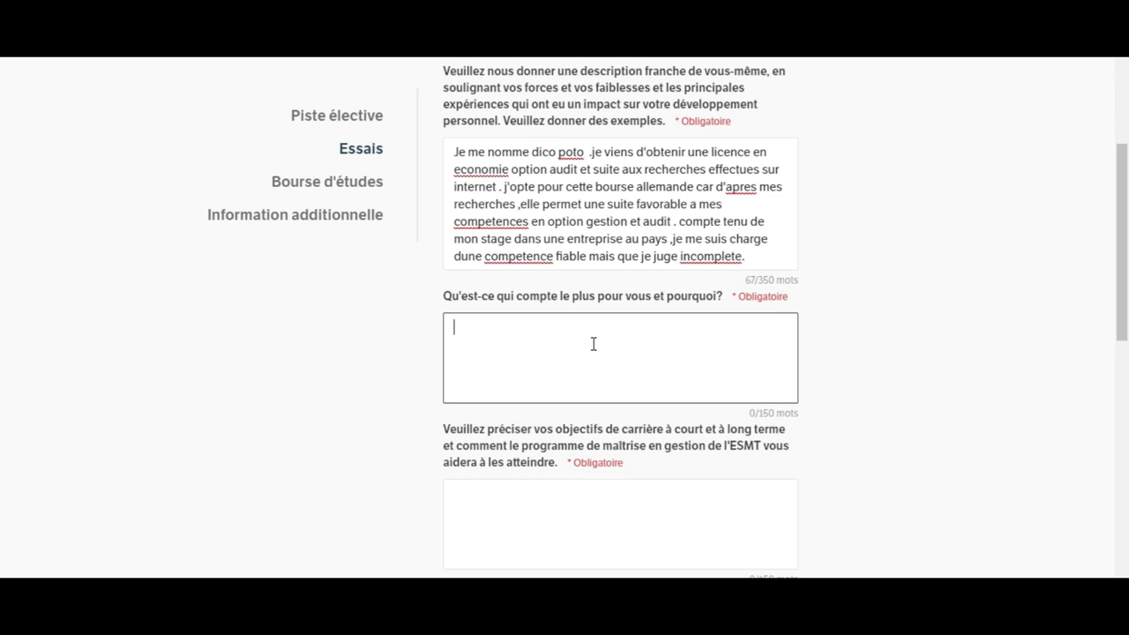
Step: Answer the priorities question: after courses and internships, what matters most is earning the expert-comptable title
type("Suite aux cours et sta")
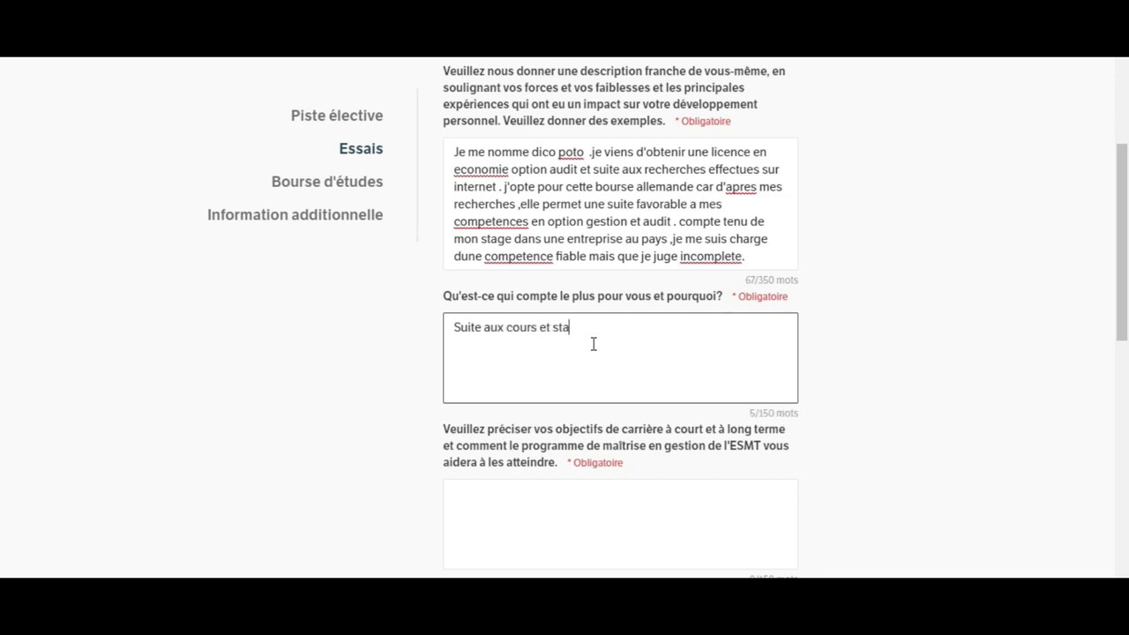
type("ges exerces  ,ce qui compte le plusp")
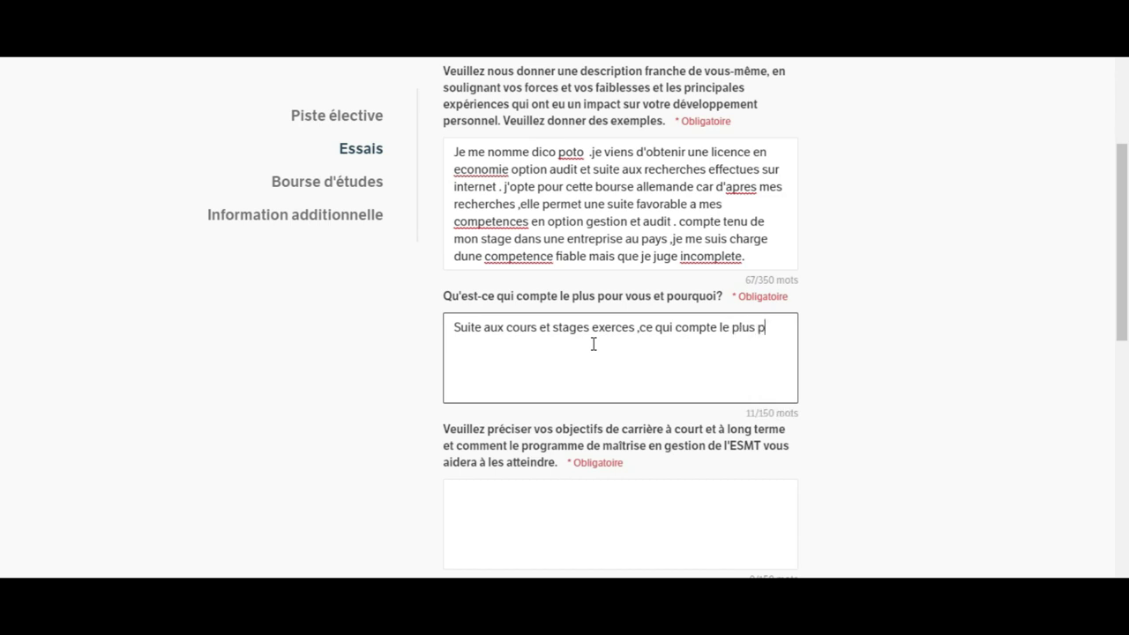
type("our moi est de ter")
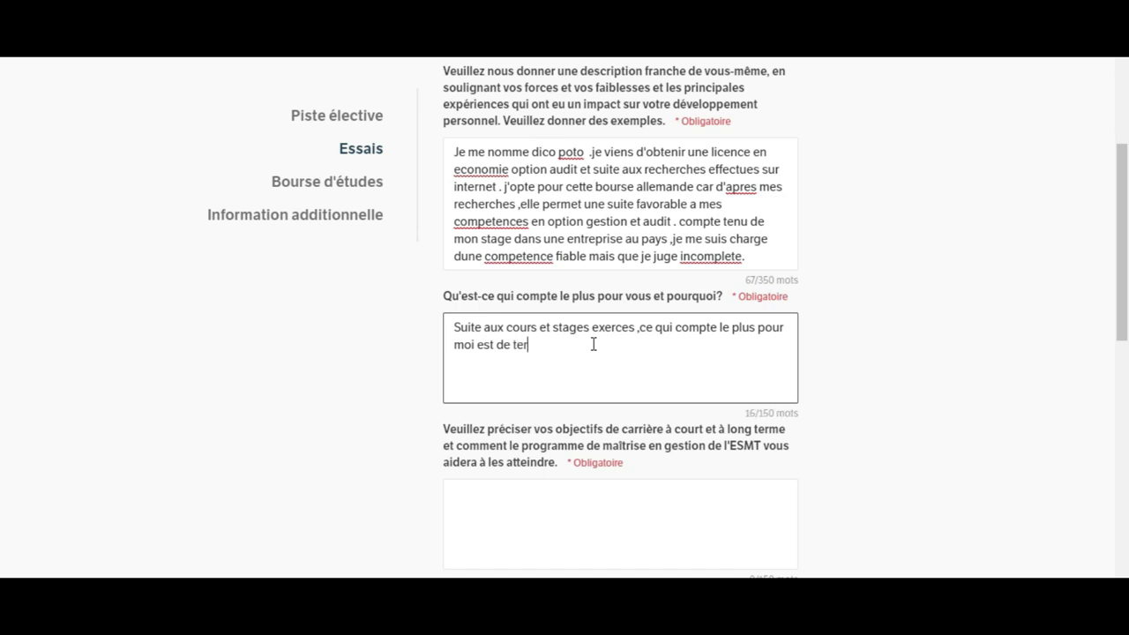
type("miner par un t")
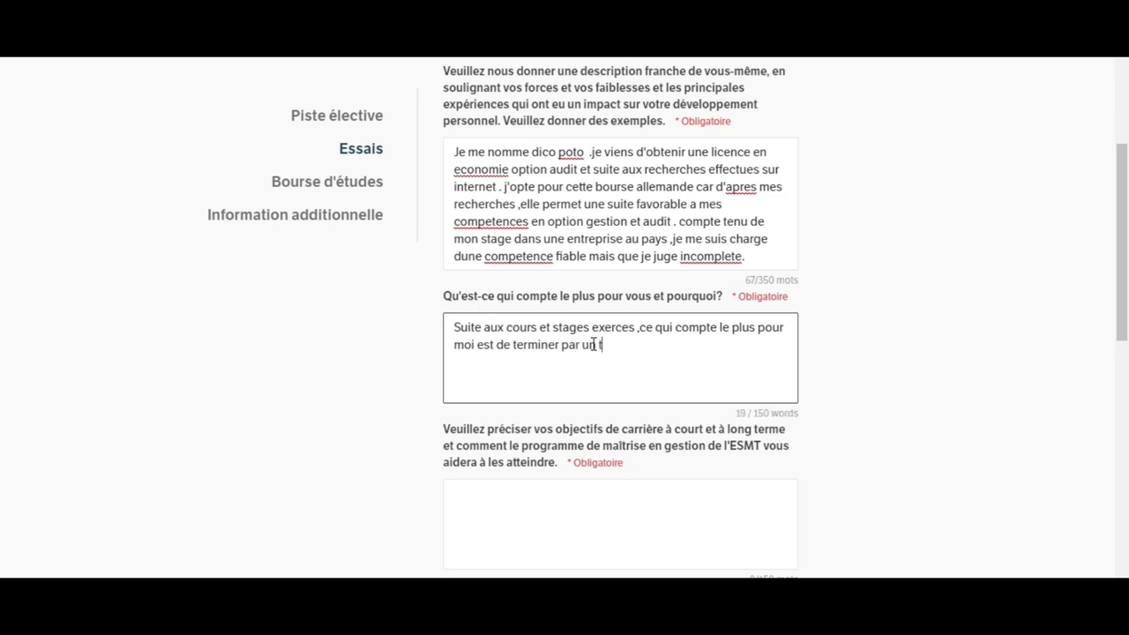
type("itre d'es")
key("BackSpace")
type("xperes")
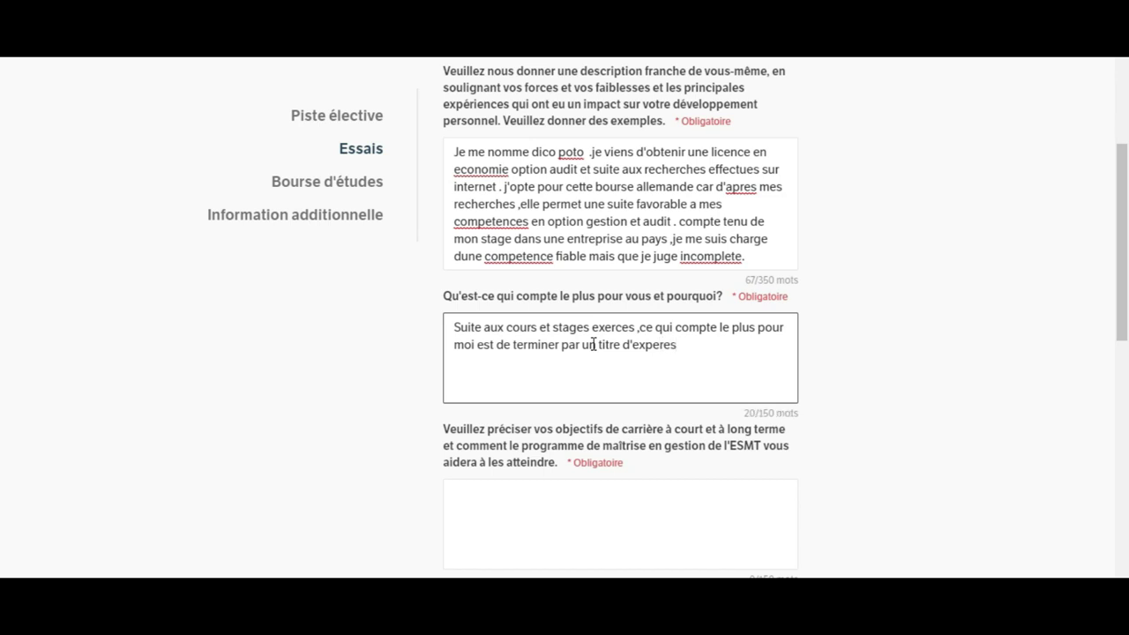
key("BackSpace")
key("BackSpace")
type("t comptable.")
Step: Add a new line reading 'afin de verifier la clarte et bonne gestion en entreprise'
key("Return")
type("afin")
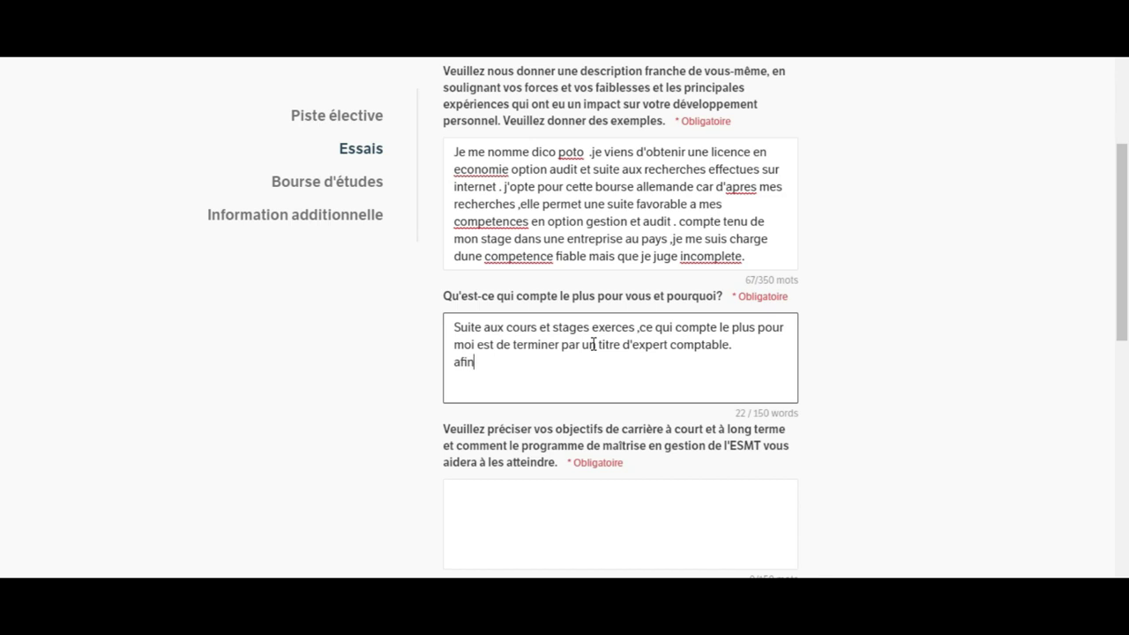
type(" de verifier ")
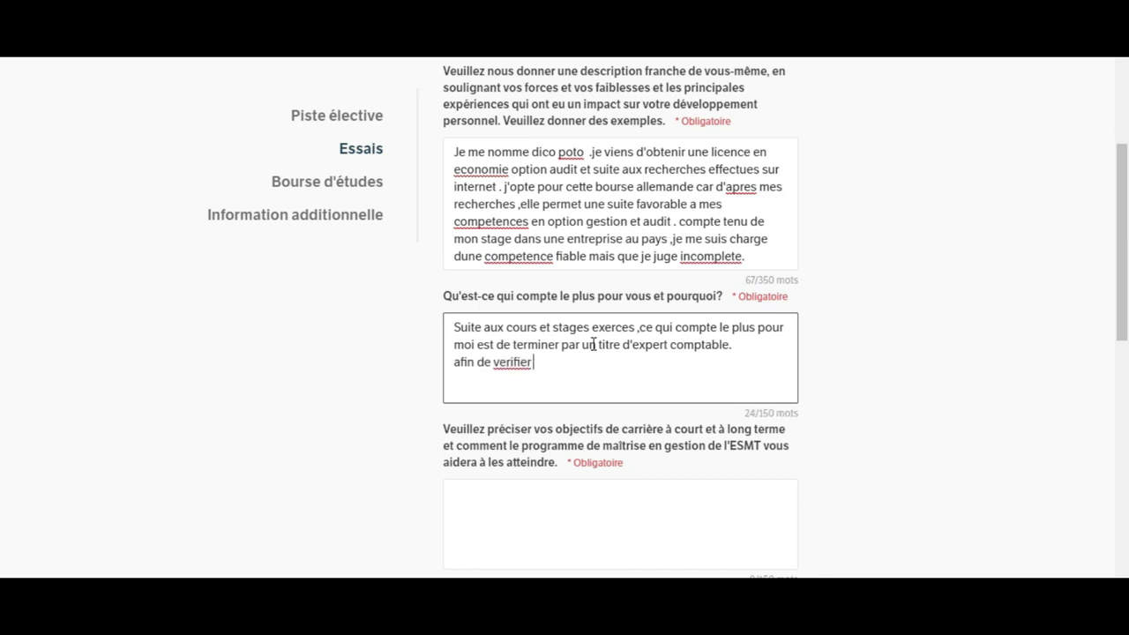
type("la c")
type("la")
type("rte et ")
type("la")
key("BackSpace")
key("BackSpace")
type("bio")
key("BackSpace")
key("BackSpace")
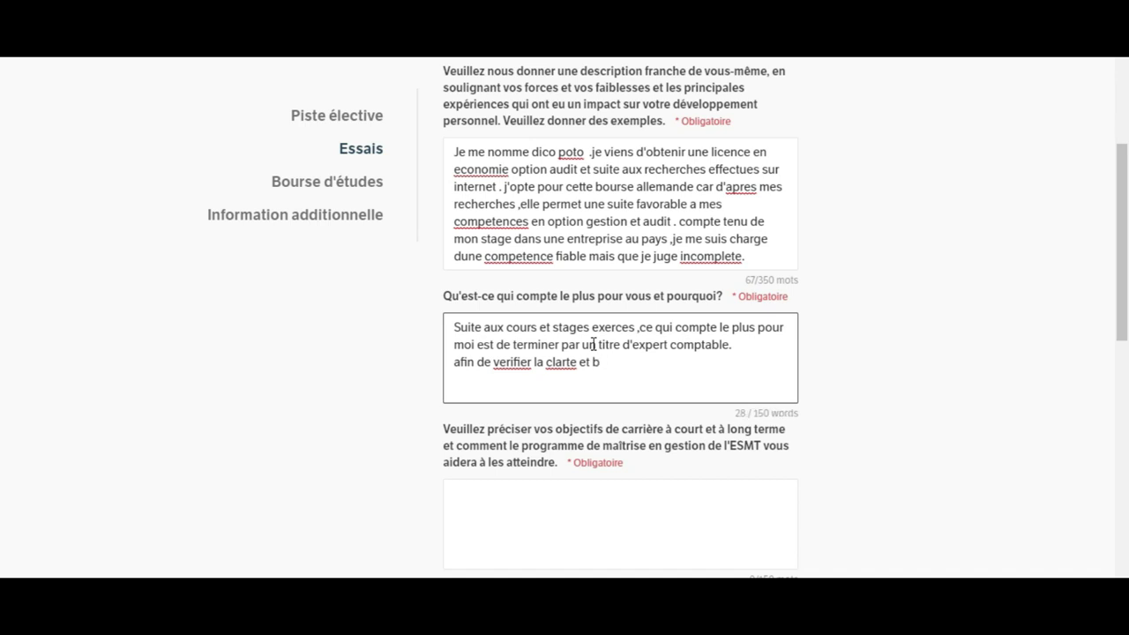
type("onne gestion en ent")
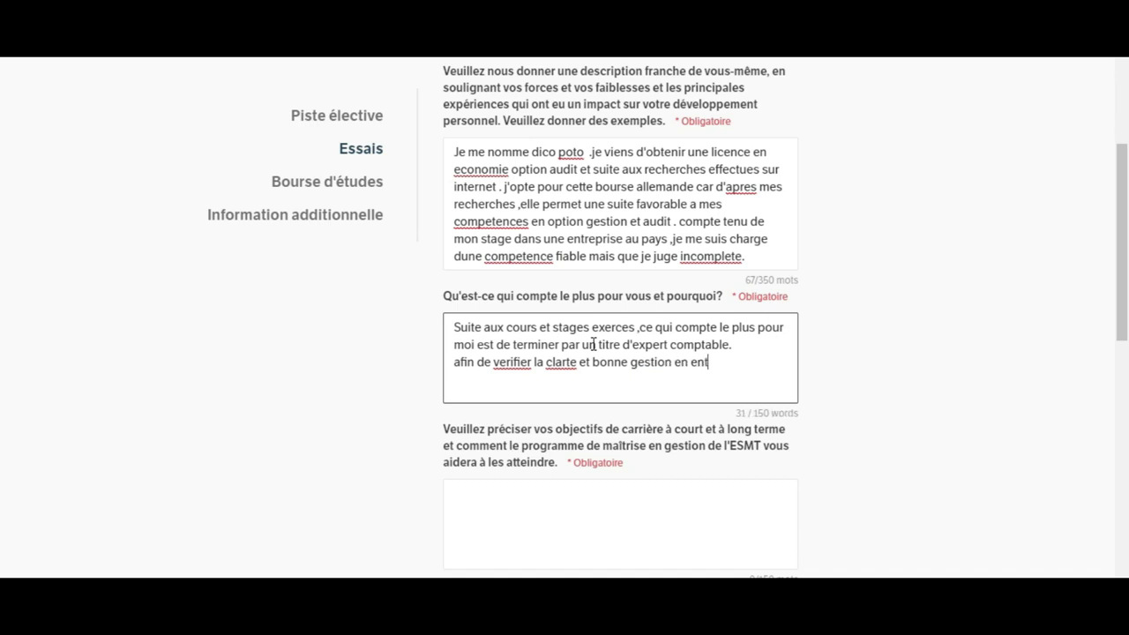
type("reprise")
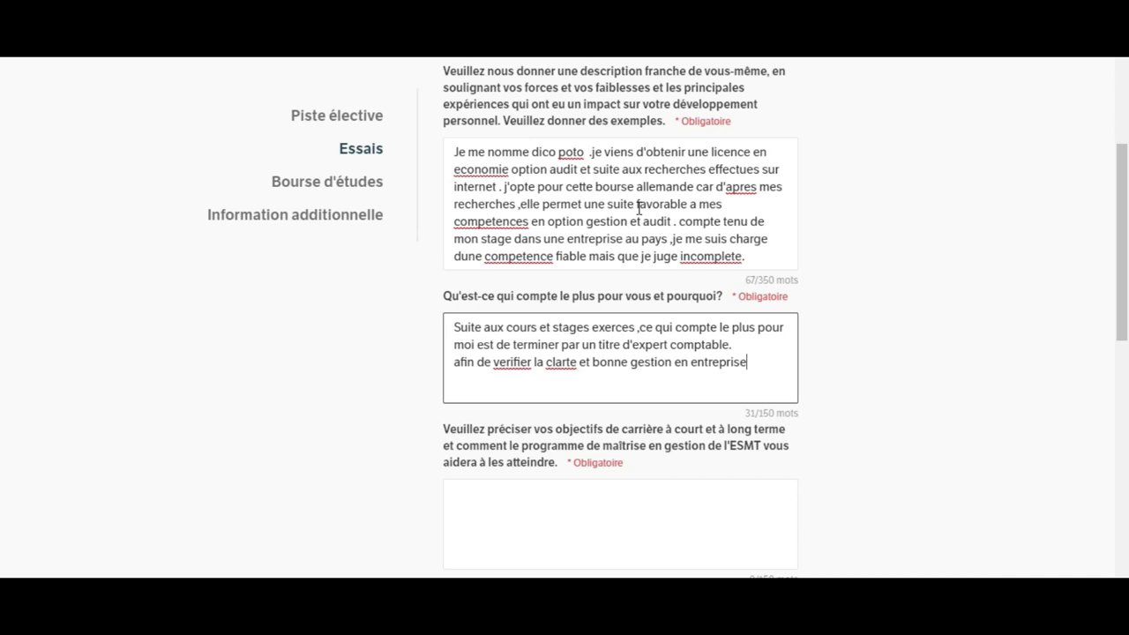
Step: In the first essay, fix the accents in économie, après, compétences, incomplète and compétence using spell-check
right_click(464, 170)
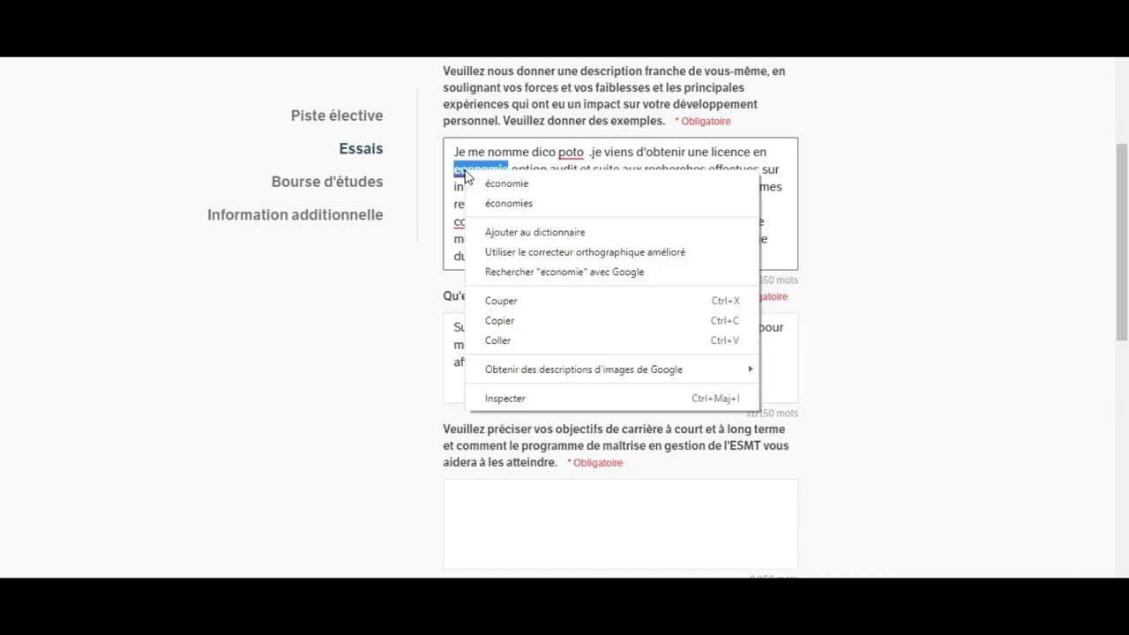
left_click(505, 184)
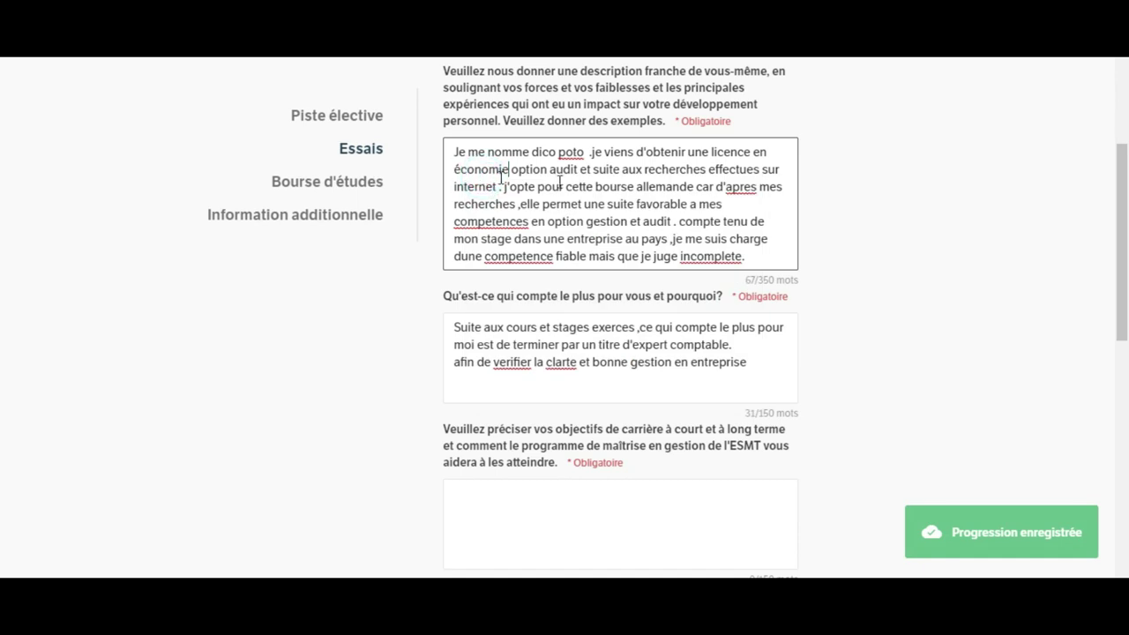
right_click(739, 188)
left_click(771, 204)
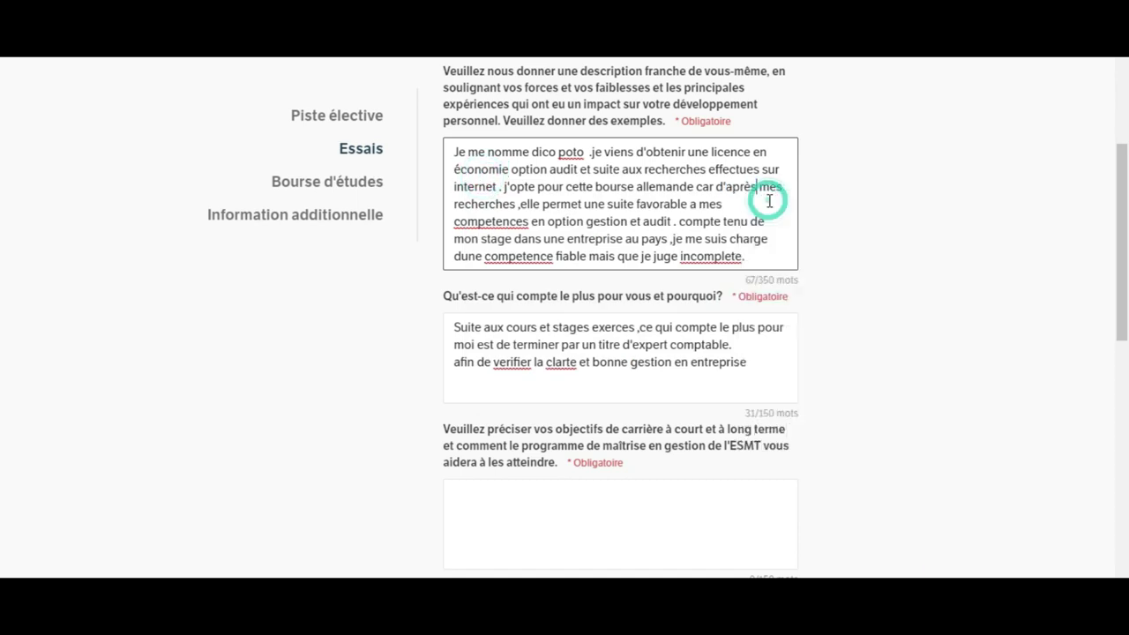
right_click(509, 221)
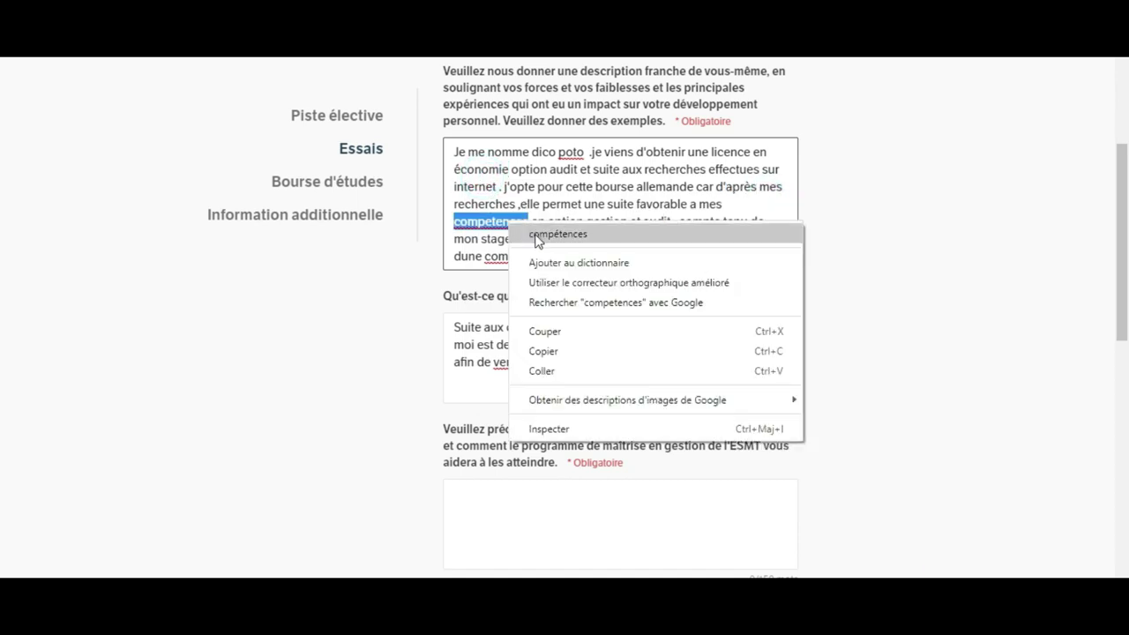
left_click(537, 233)
right_click(718, 256)
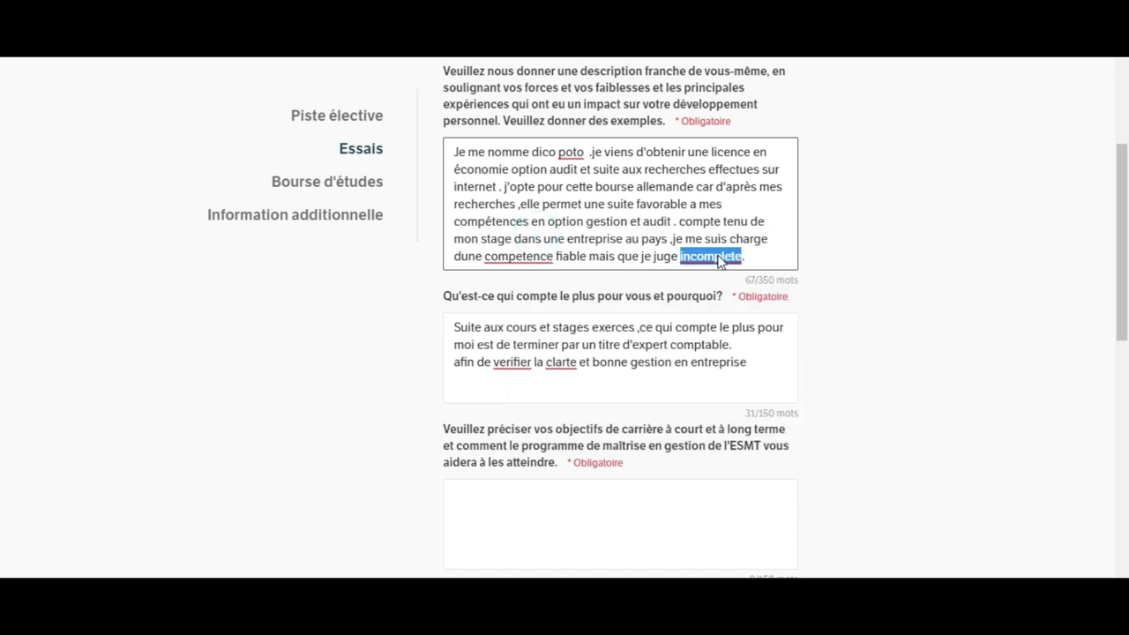
left_click(746, 269)
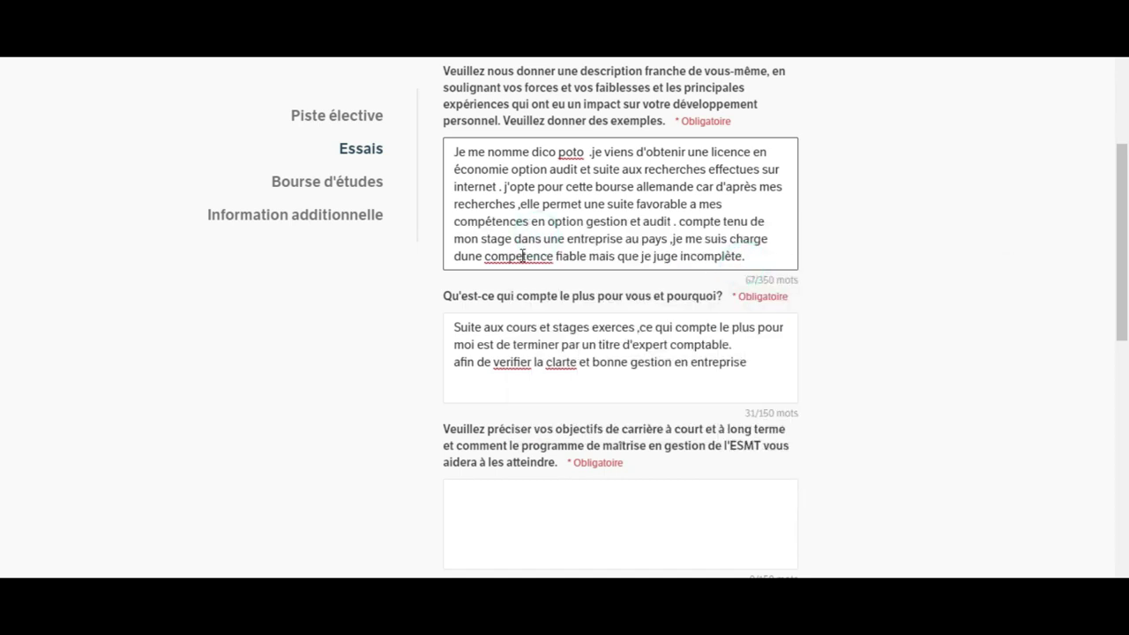
right_click(522, 256)
left_click(557, 269)
left_click(458, 254)
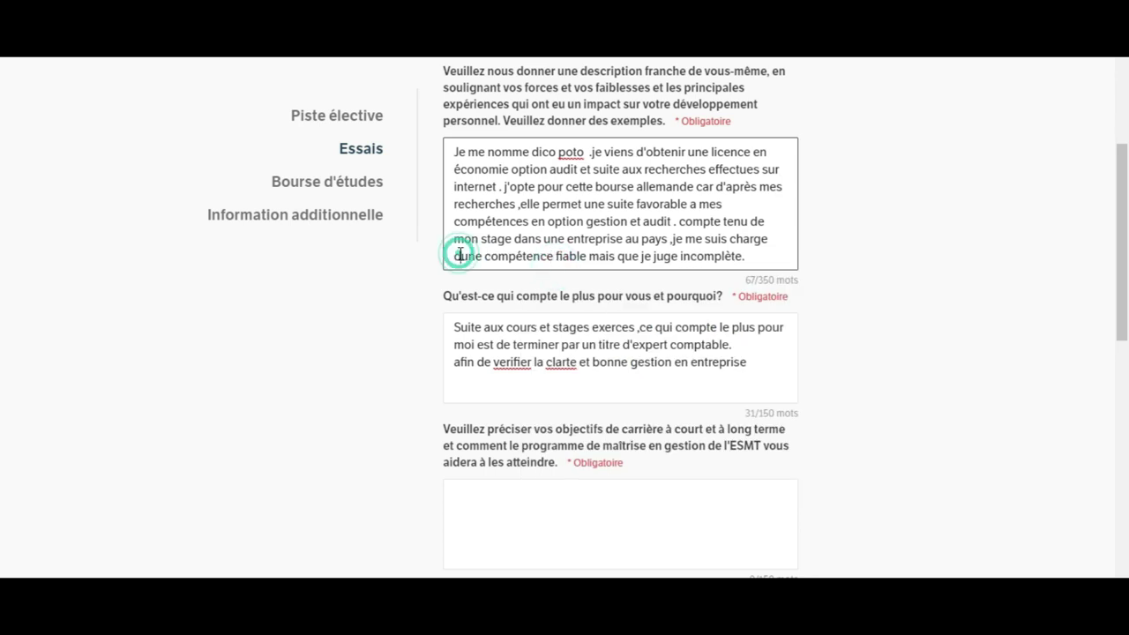
left_click(544, 252)
Step: In the what-matters-most answer, correct verifier to vérifier and clarte to clarté
left_click(542, 327)
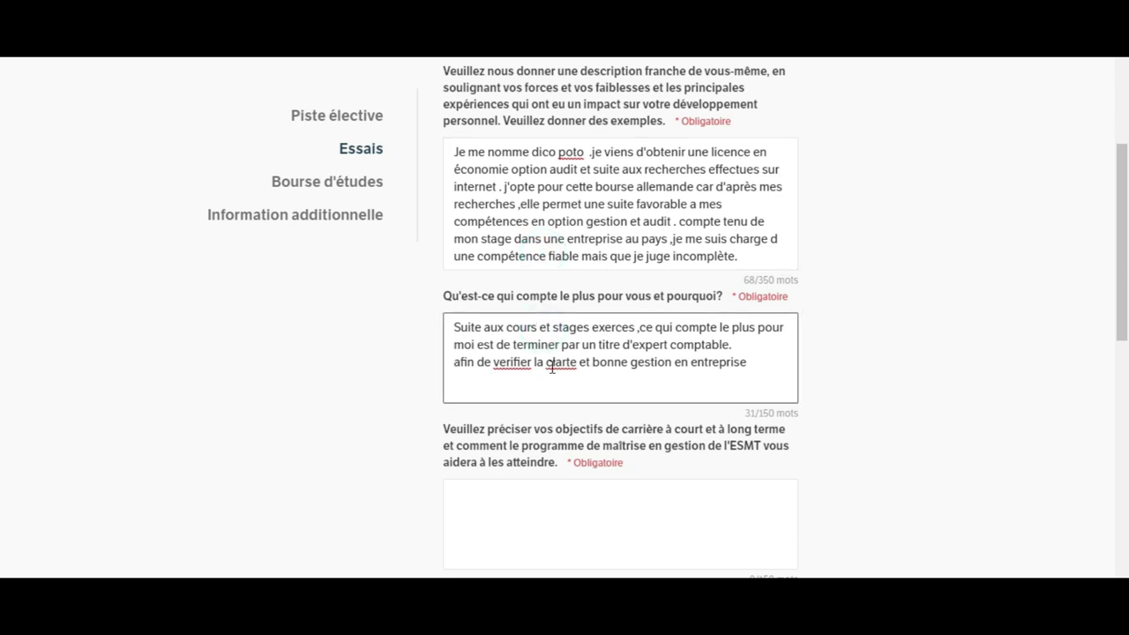
right_click(521, 360)
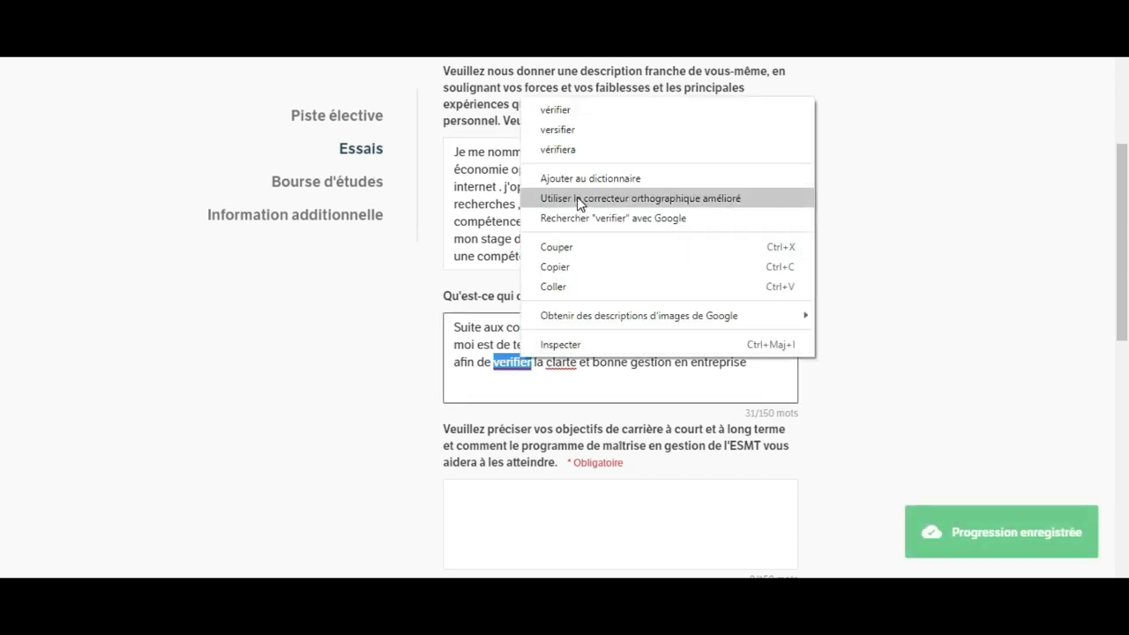
left_click(566, 111)
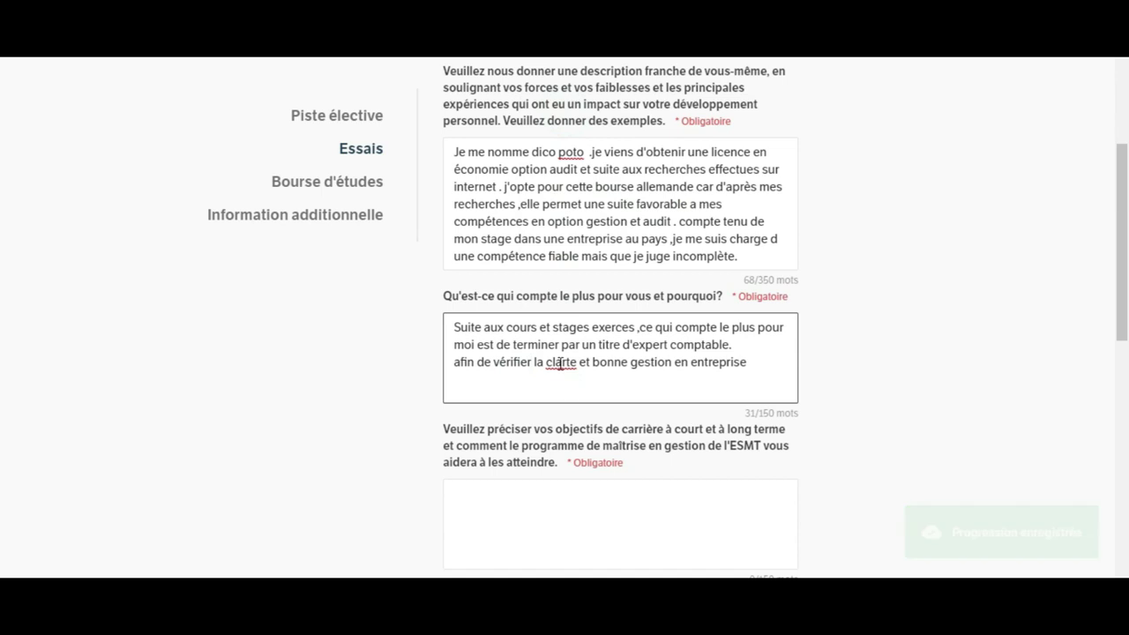
right_click(561, 362)
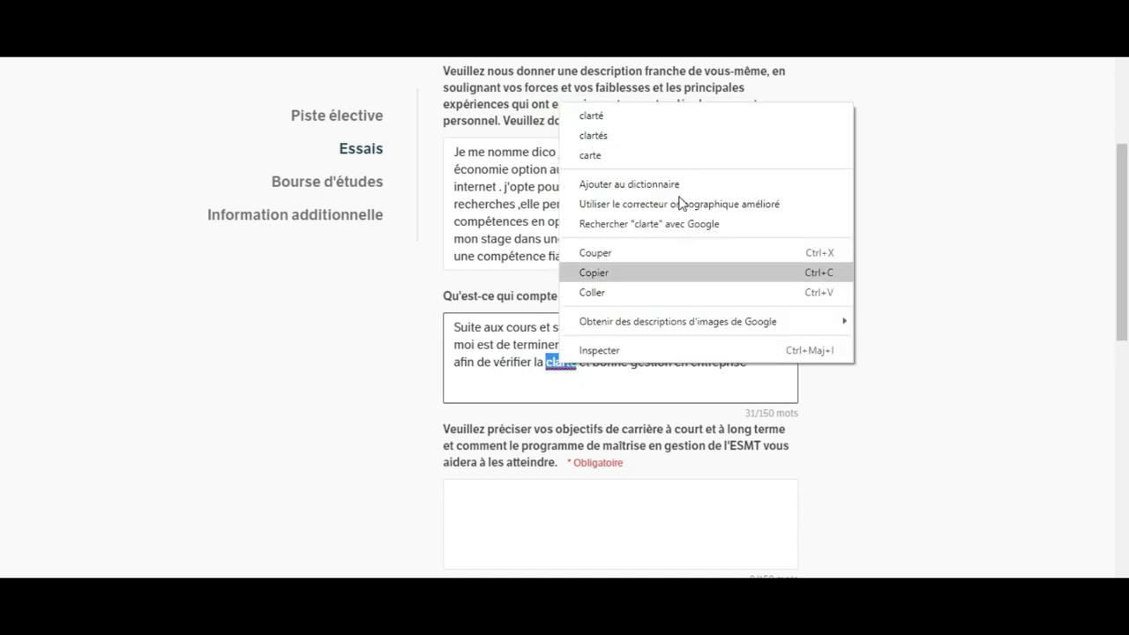
left_click(612, 117)
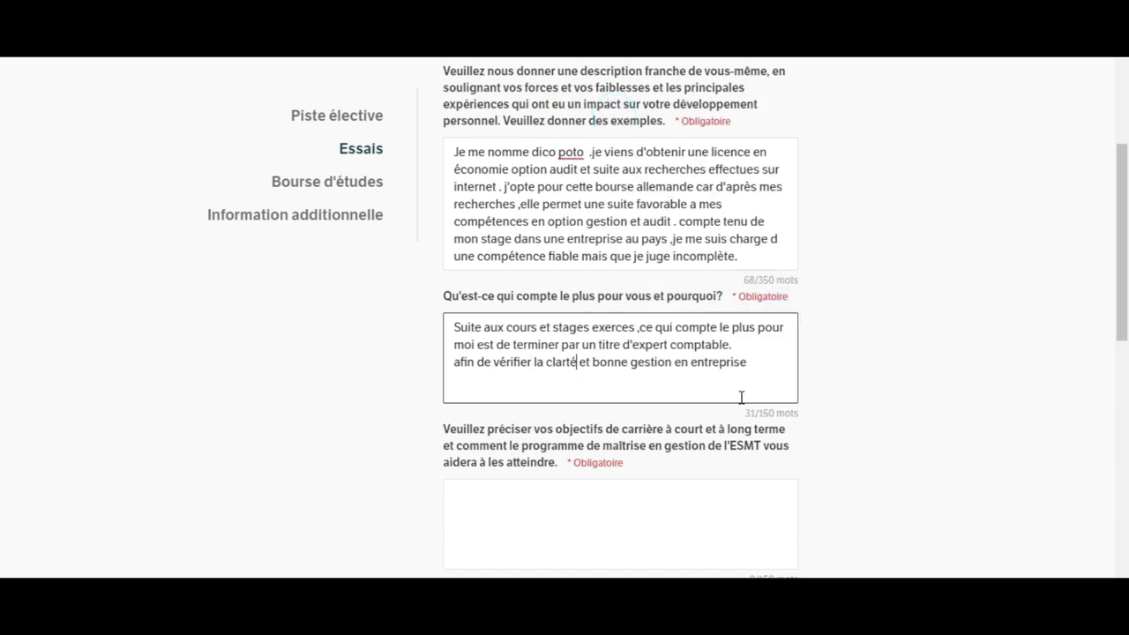
scroll(1126, 314, "down", 2)
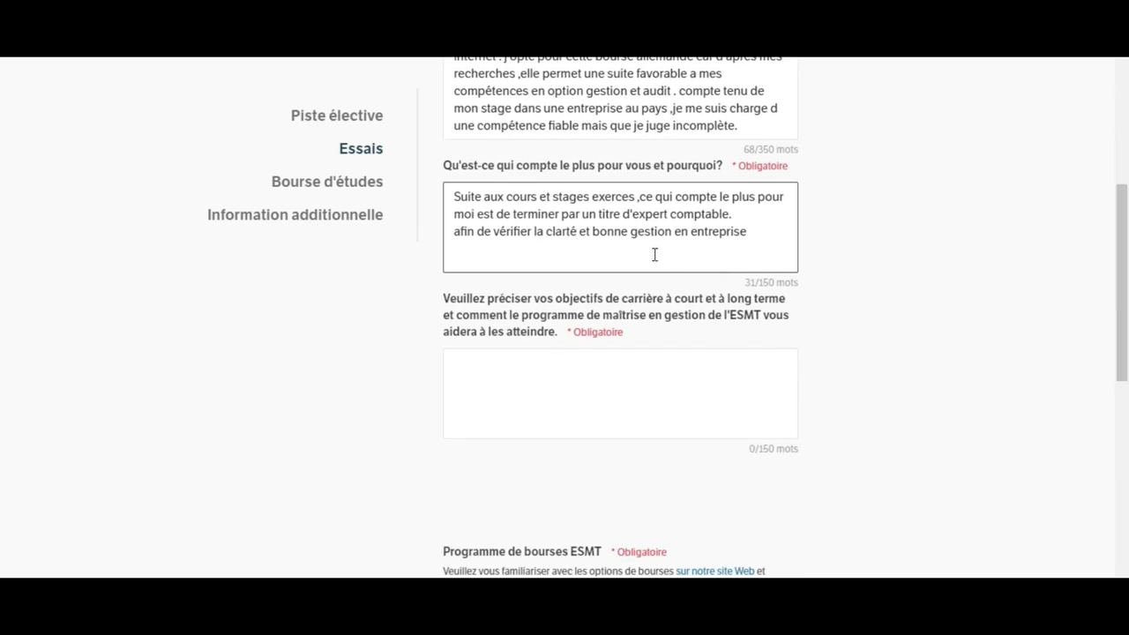
left_click(636, 405)
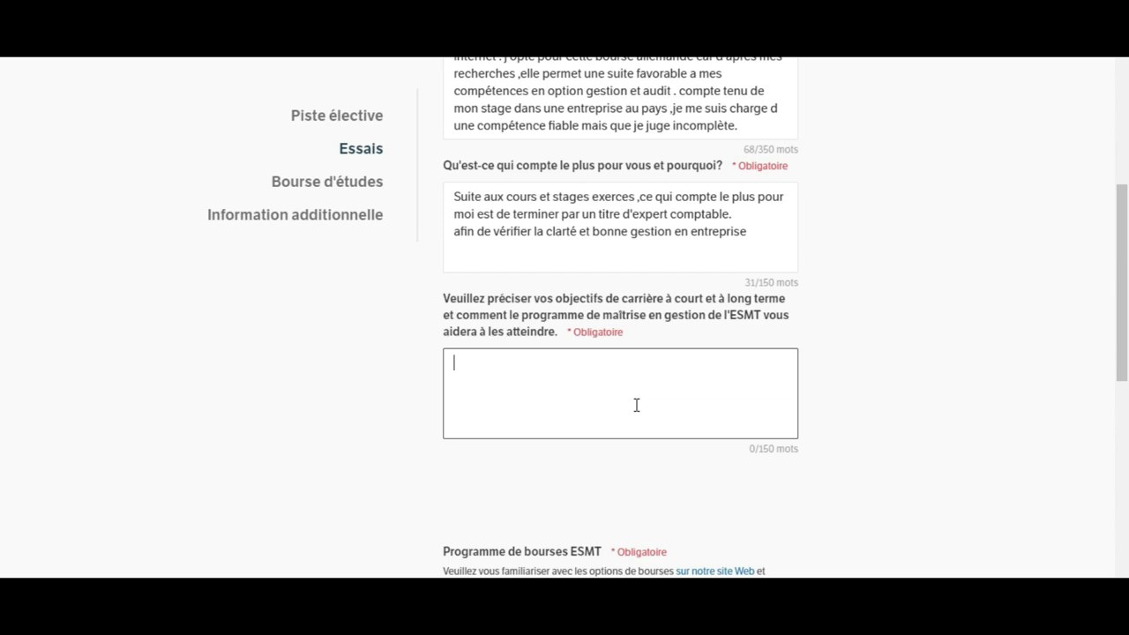
Step: Set 'Programme de bourses ESMT' to Oui
left_click(1122, 300)
left_click_drag(1122, 301, 1119, 349)
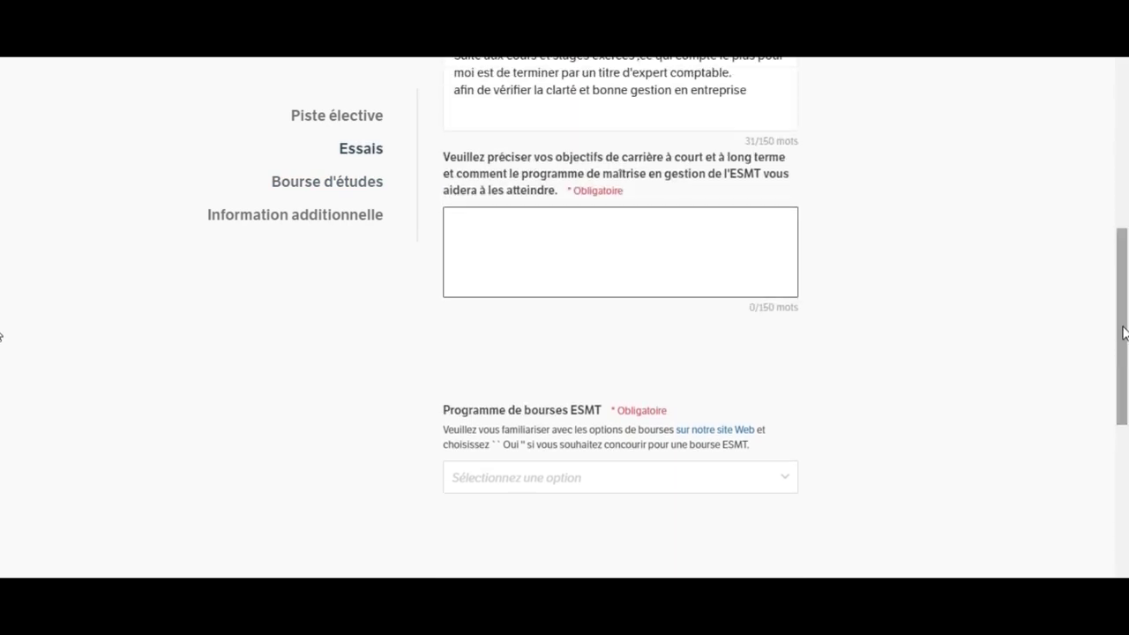
left_click_drag(1121, 327, 1125, 381)
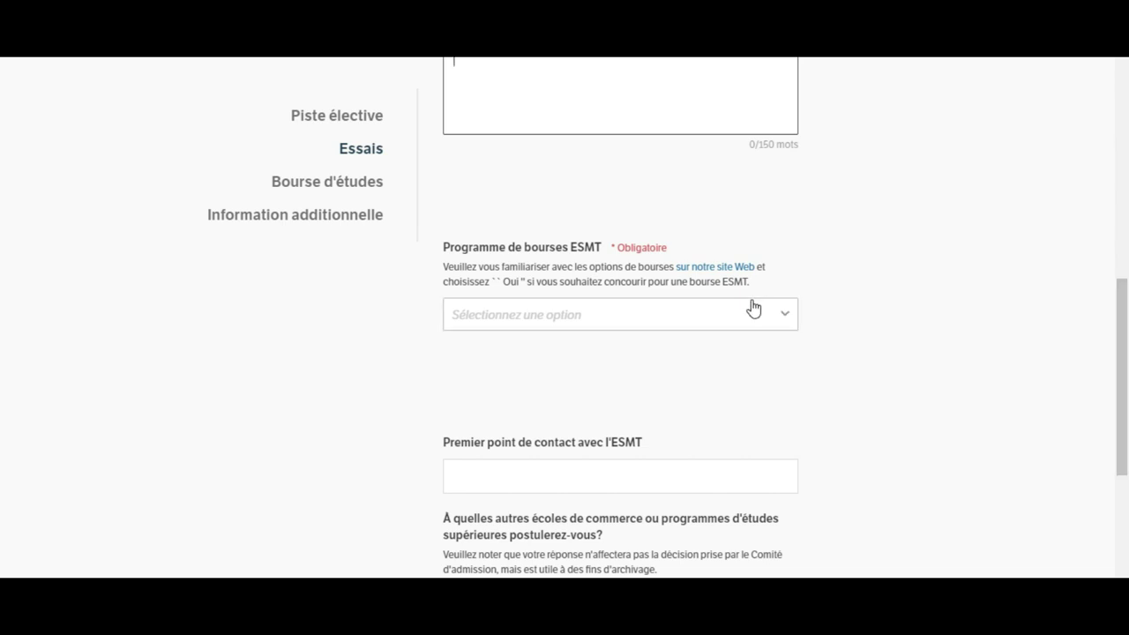
left_click(678, 325)
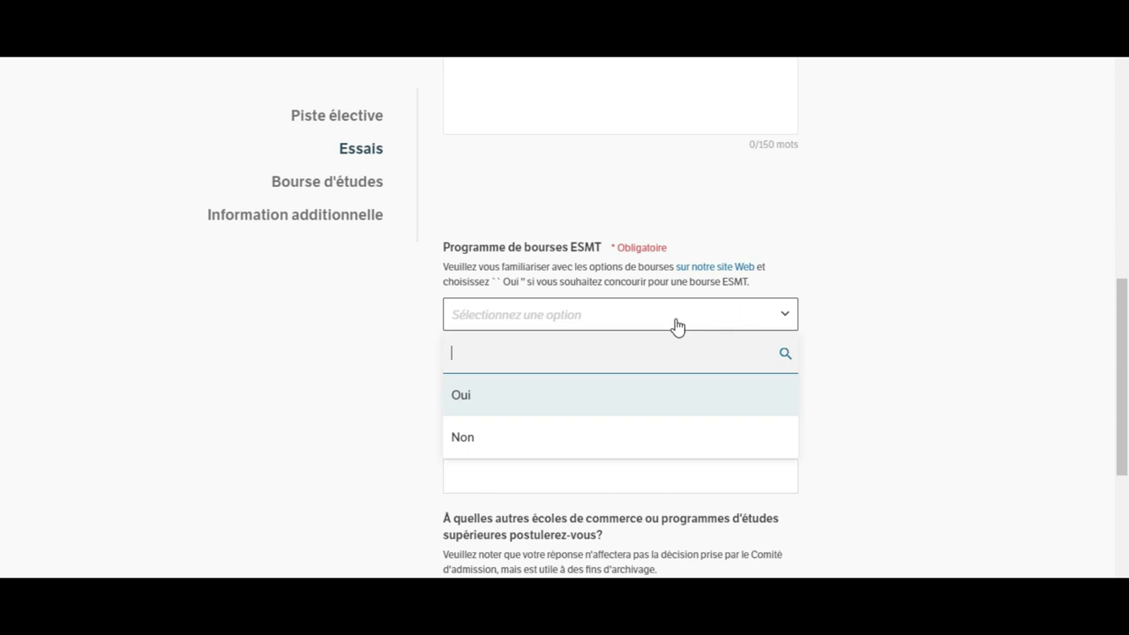
left_click(643, 402)
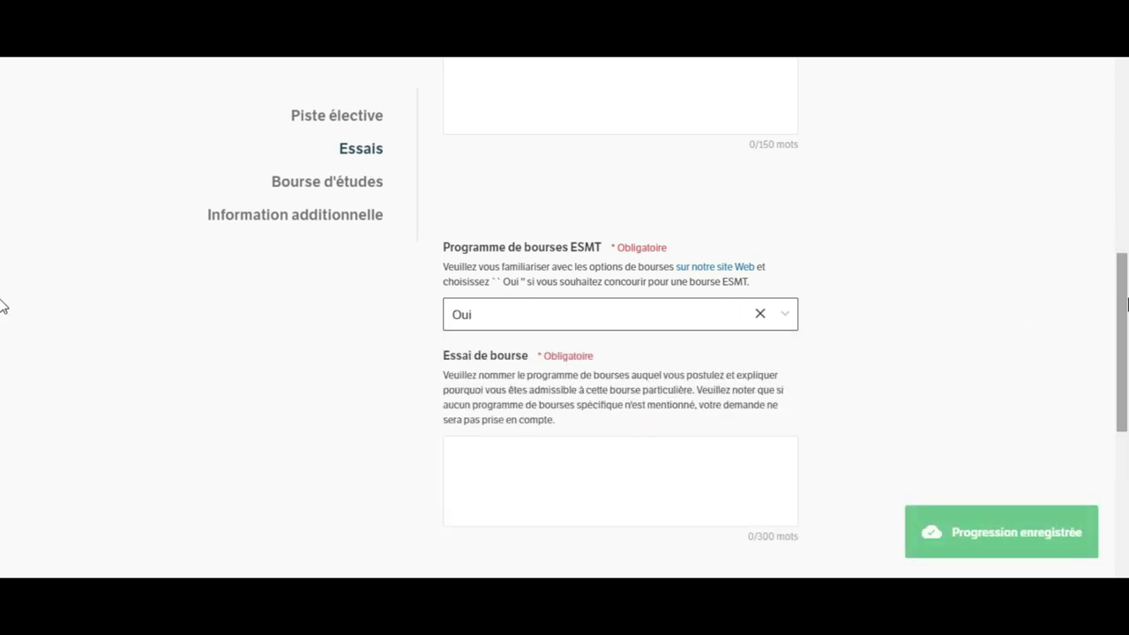
scroll(1119, 317, "down", 4)
scroll(1116, 319, "up", 2)
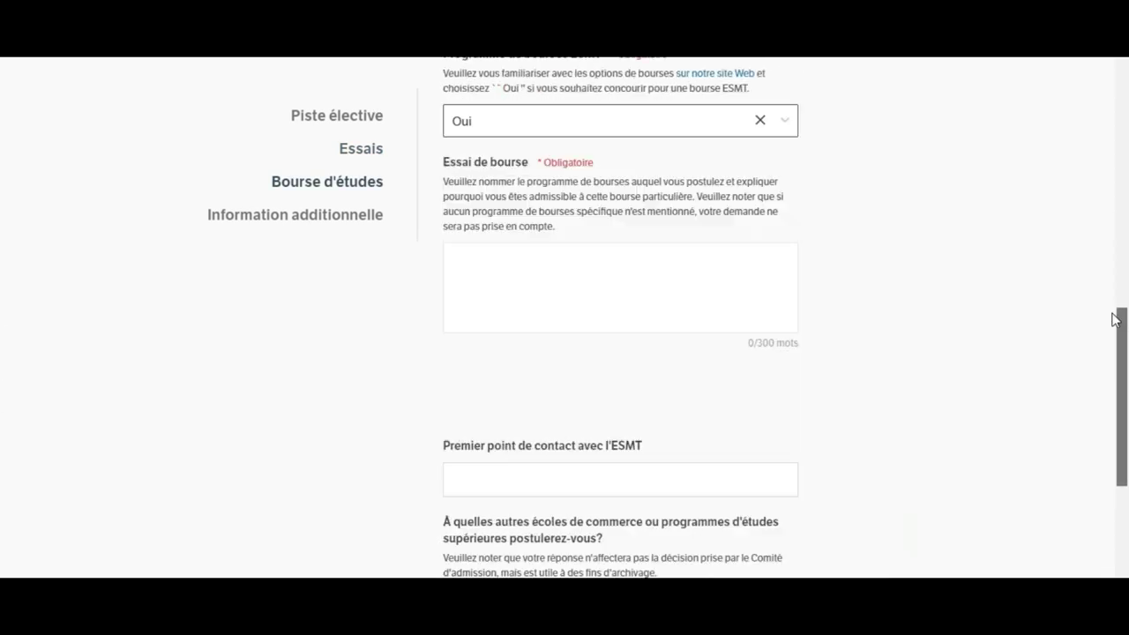
scroll(1116, 319, "up", 4)
scroll(1116, 353, "down", 4)
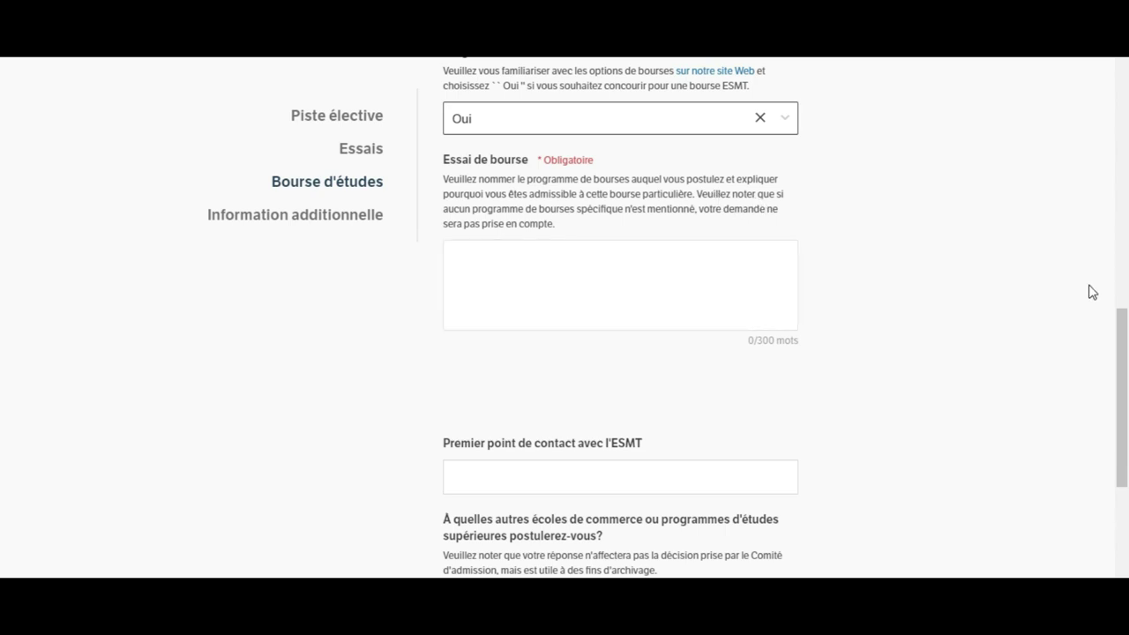
left_click_drag(1120, 332, 1122, 76)
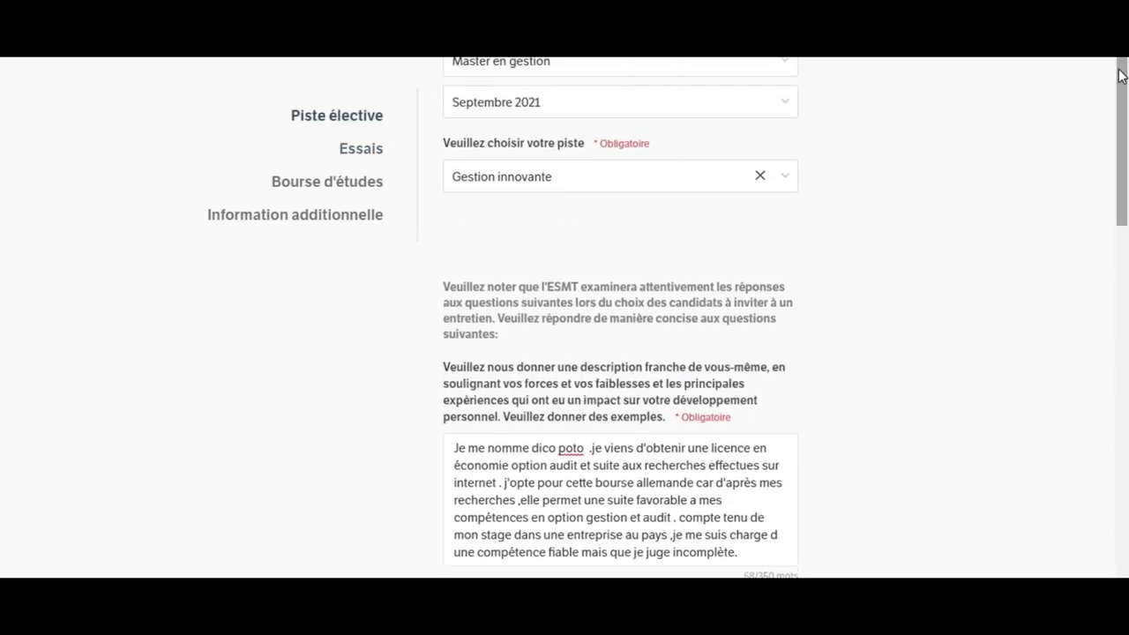
left_click_drag(1122, 94, 1126, 56)
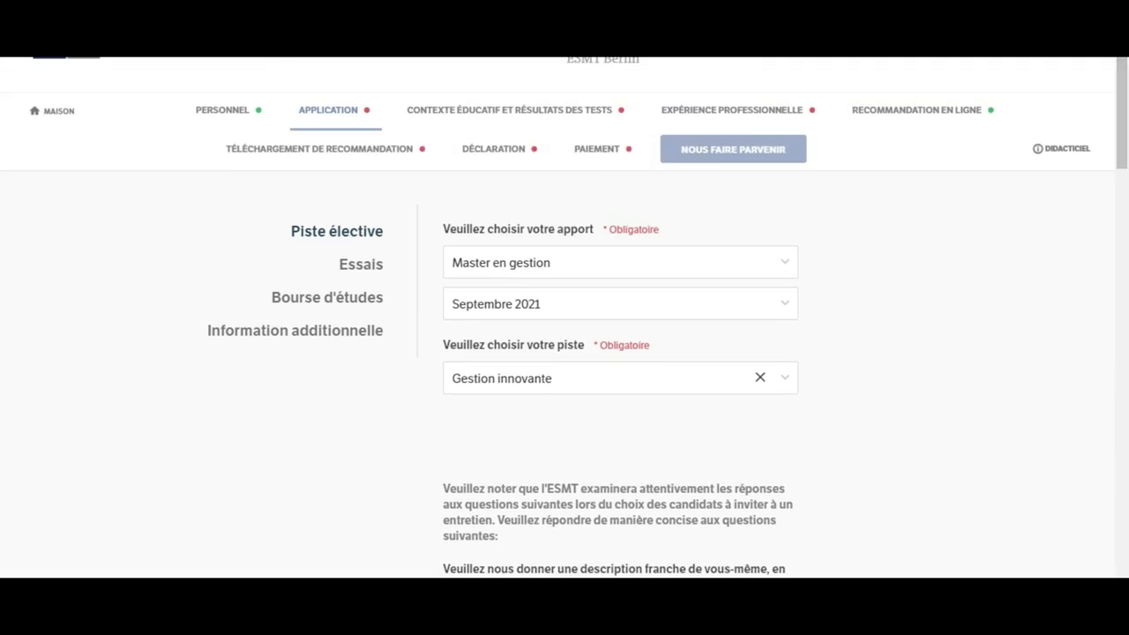
Step: Go to the 'Contexte éducatif et résultats des tests' section and open the degree level list
left_click(538, 112)
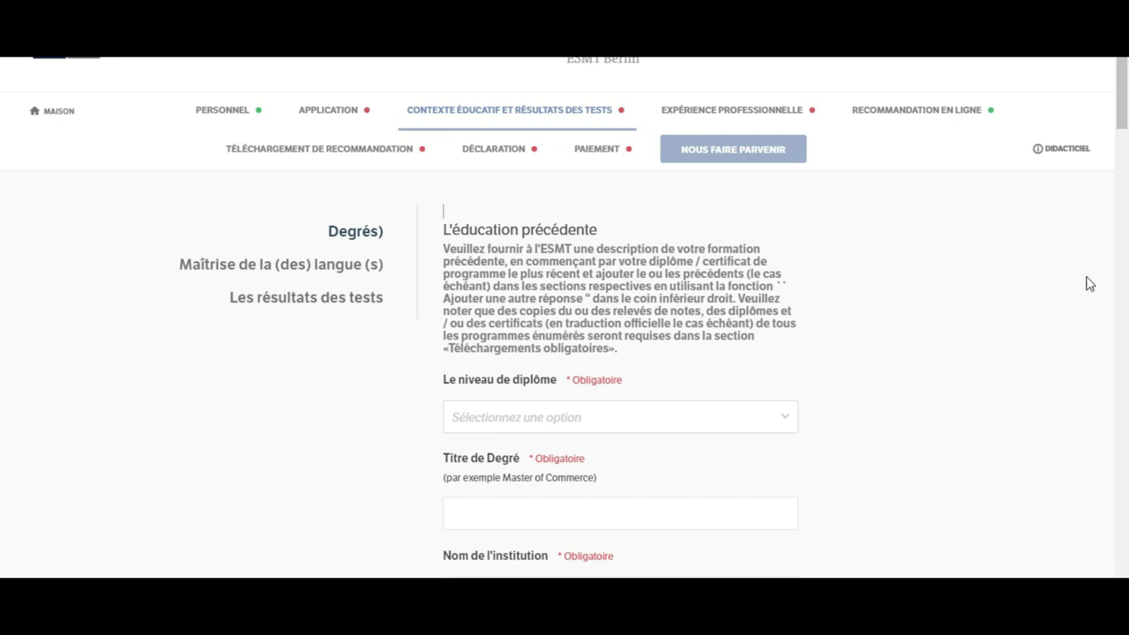
scroll(2, 77, "down", 3)
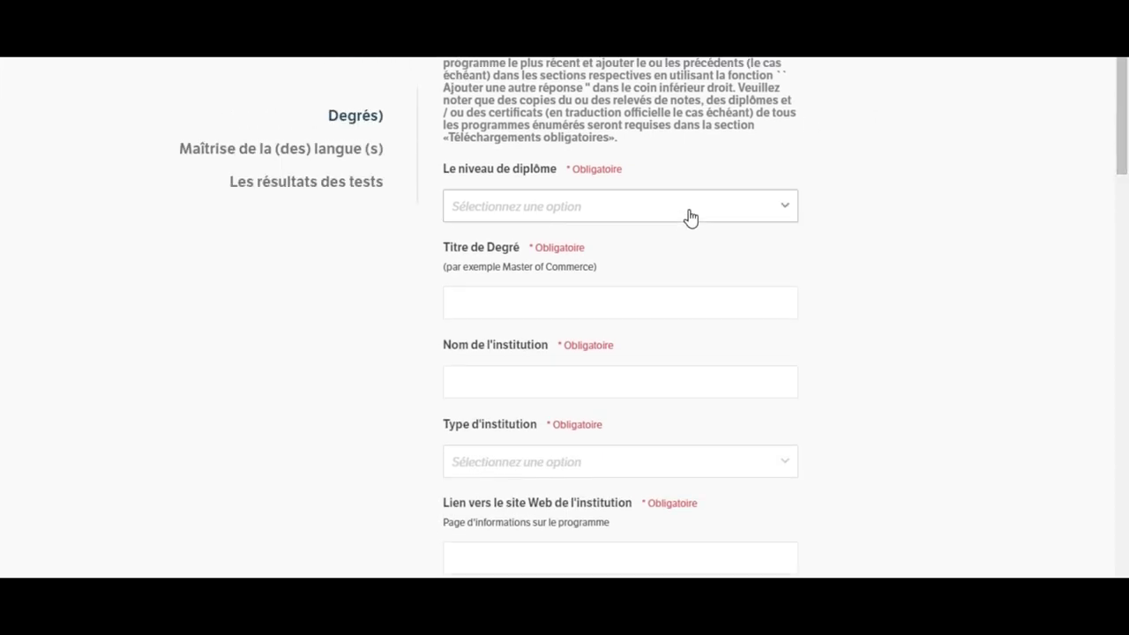
left_click(691, 218)
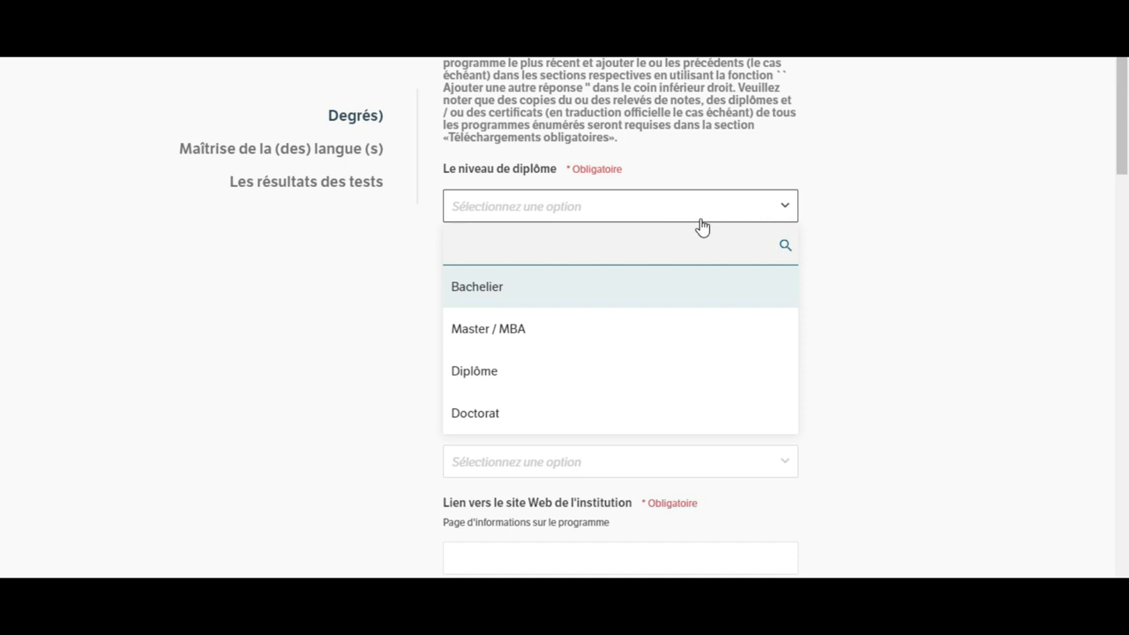
Step: Choose Master / MBA for 'Le niveau de diplôme', then click into the degree title and institution fields
left_click(896, 216)
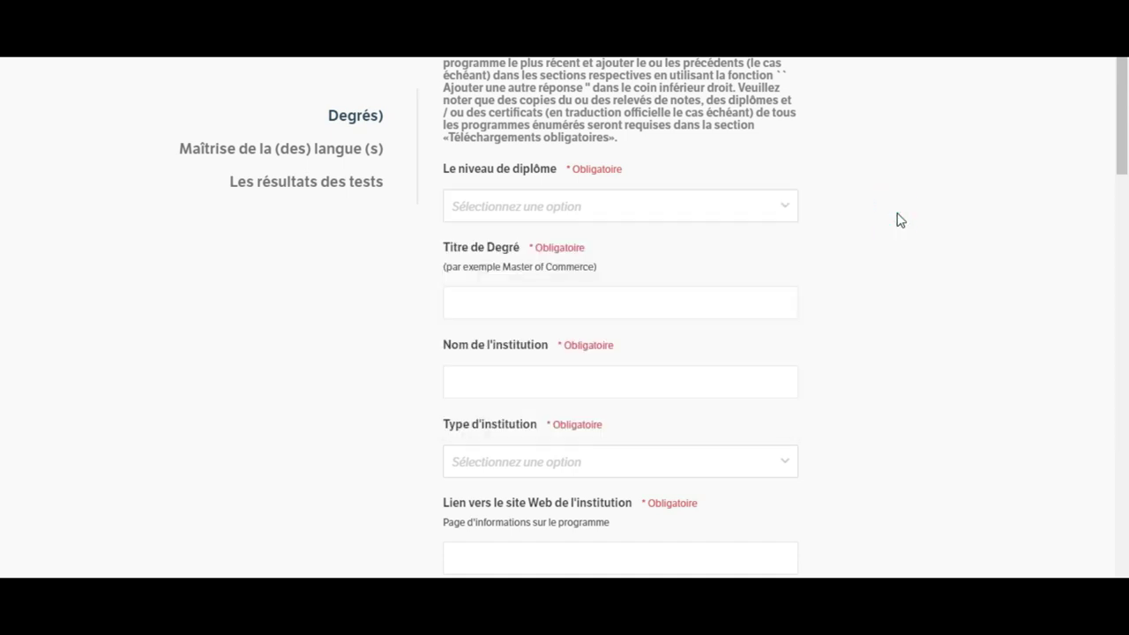
left_click(717, 212)
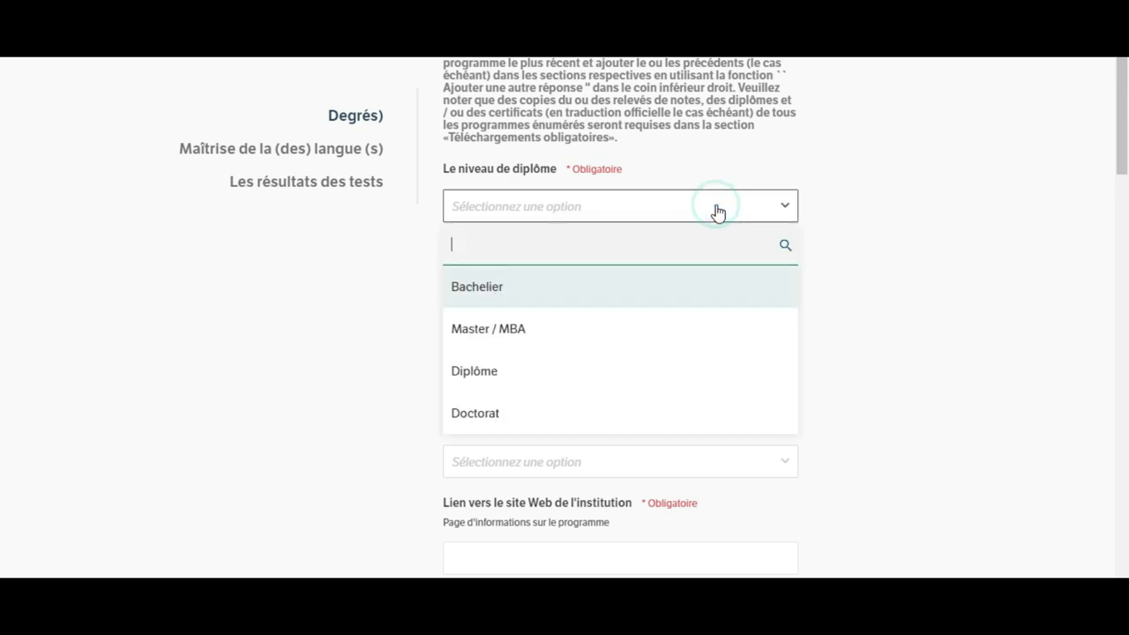
left_click(538, 331)
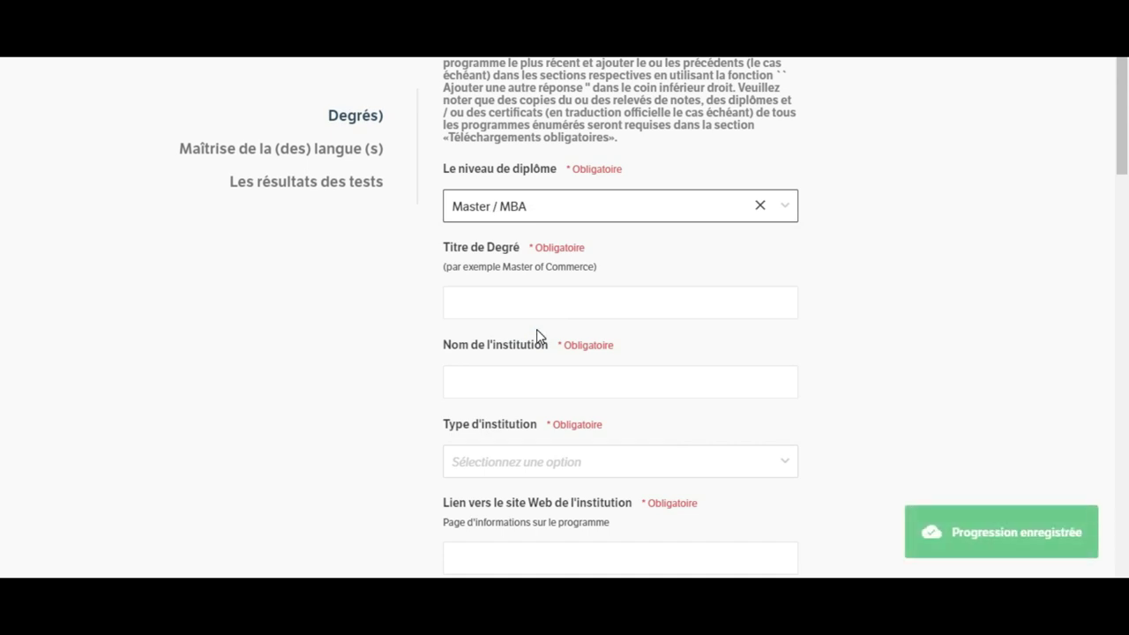
left_click(560, 302)
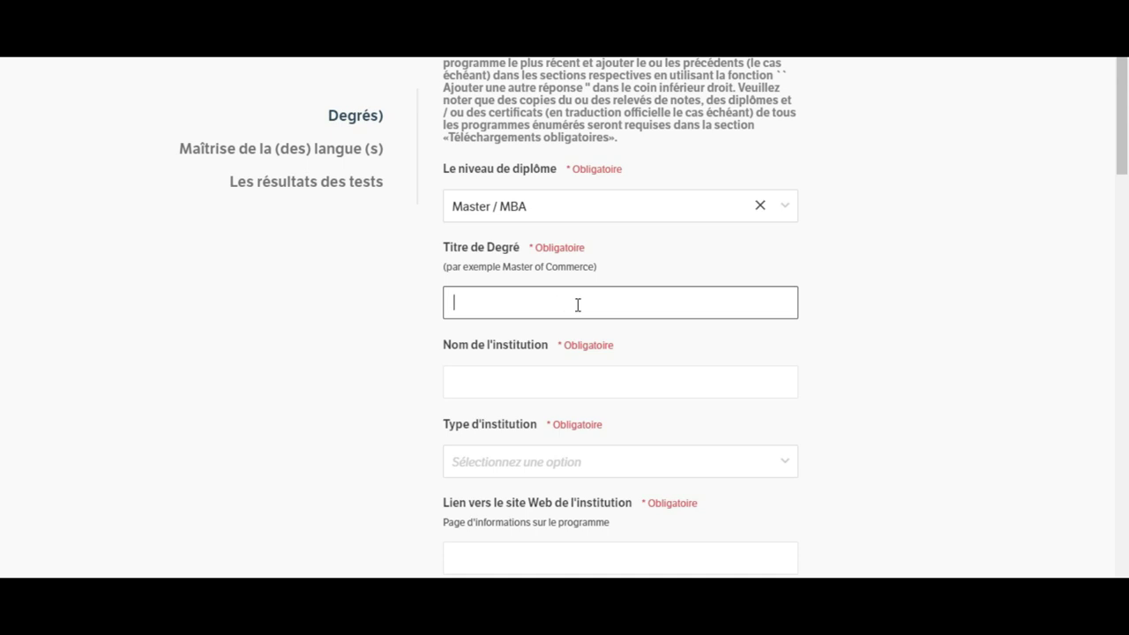
left_click(596, 377)
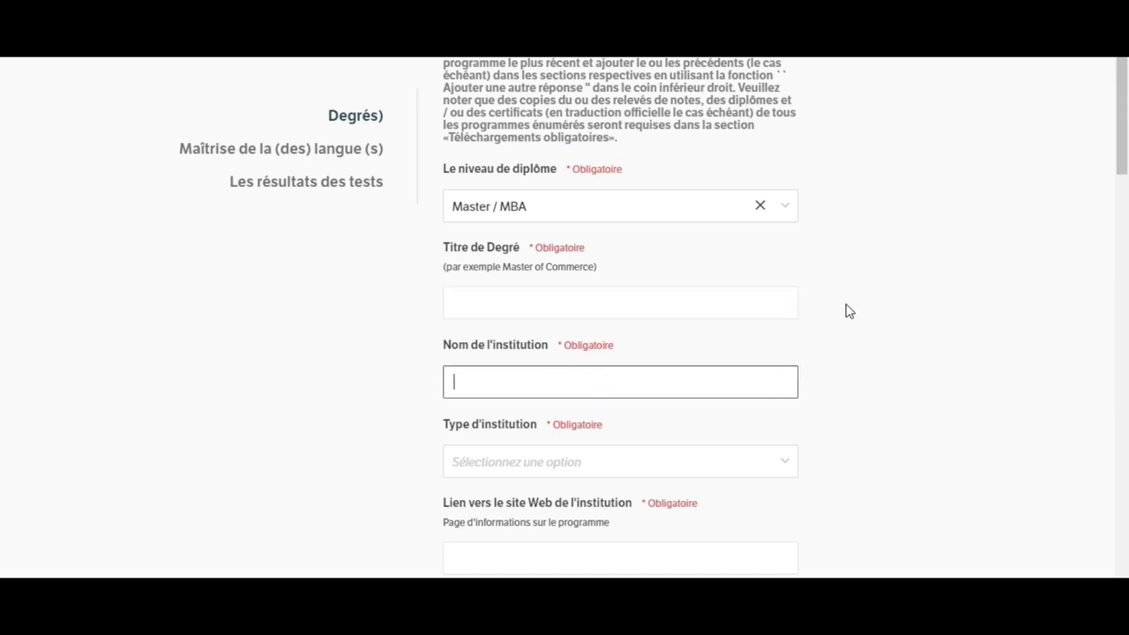
left_click_drag(1125, 152, 1121, 220)
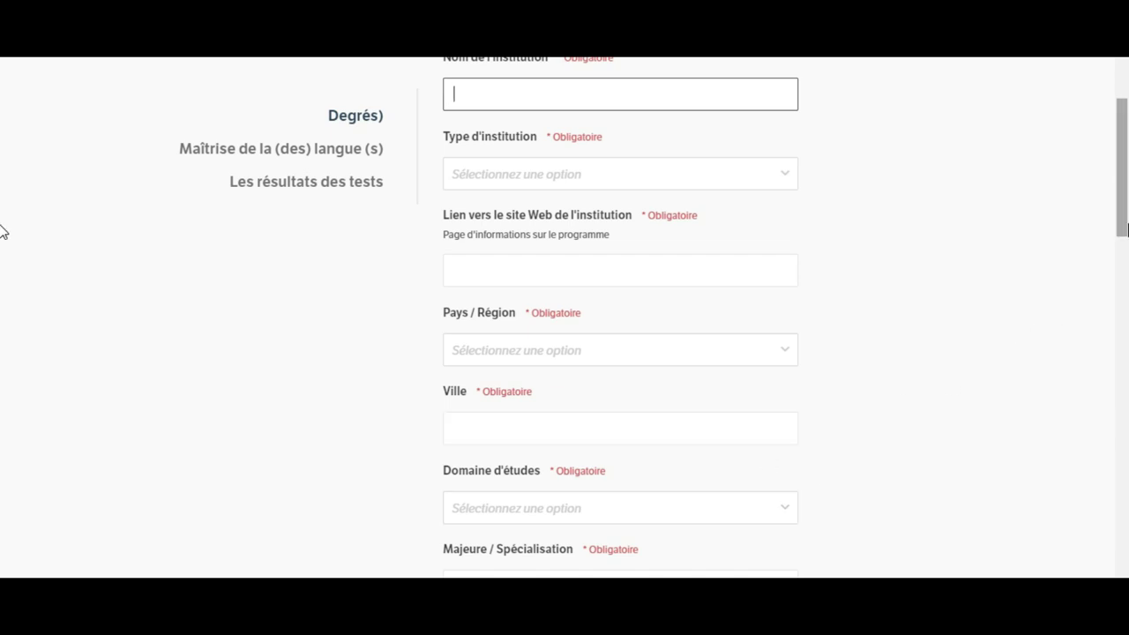
Step: Scroll down the education page to the Autres langues section
left_click_drag(1123, 234, 1125, 289)
left_click_drag(1125, 295, 1126, 344)
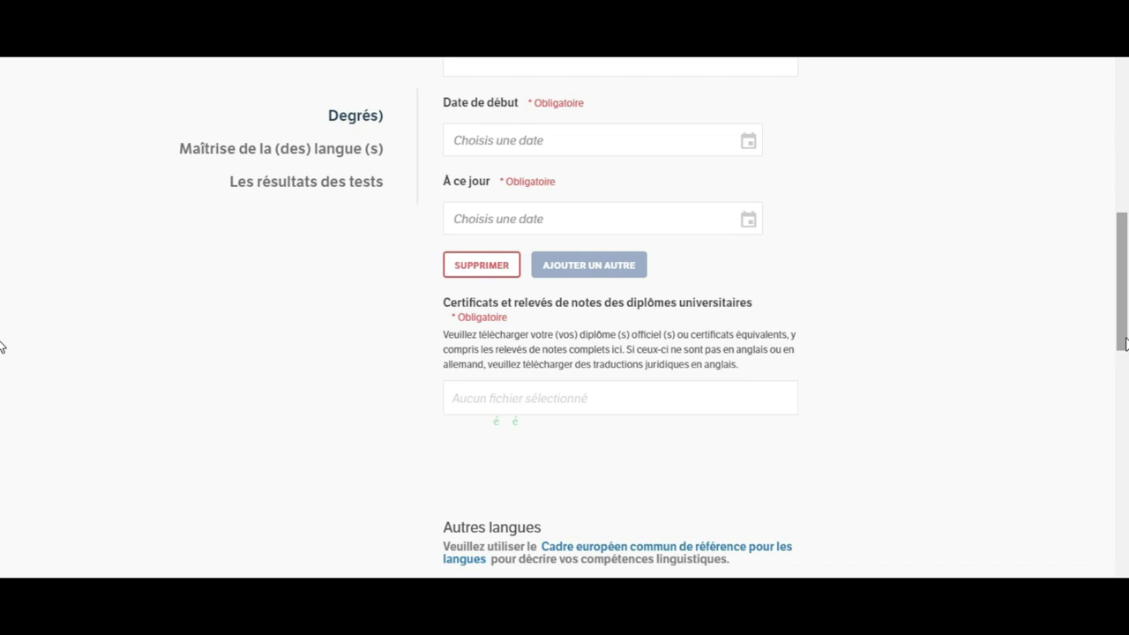
left_click_drag(1125, 343, 1122, 425)
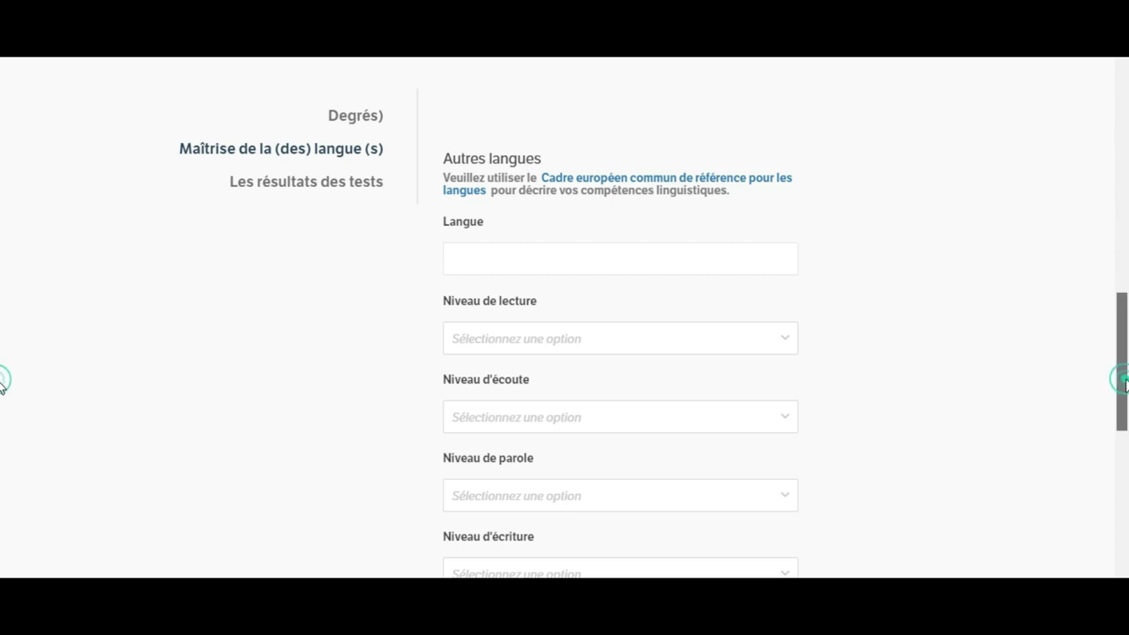
scroll(1126, 428, "down", 2)
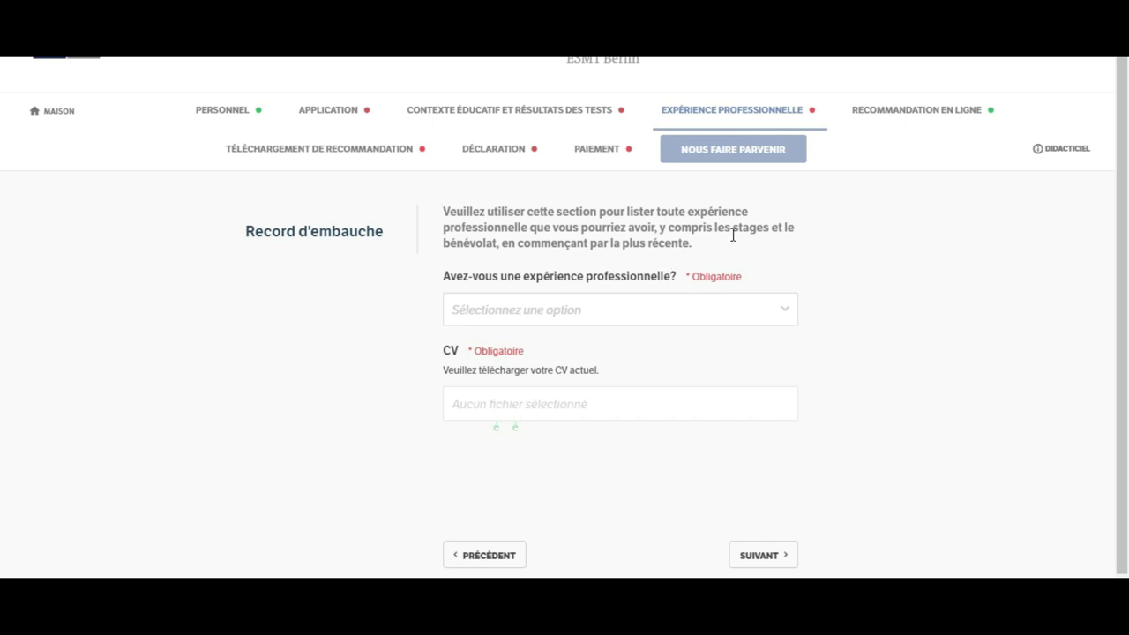
Step: Answer Oui to having professional experience and bring up the current CV upload
left_click(784, 317)
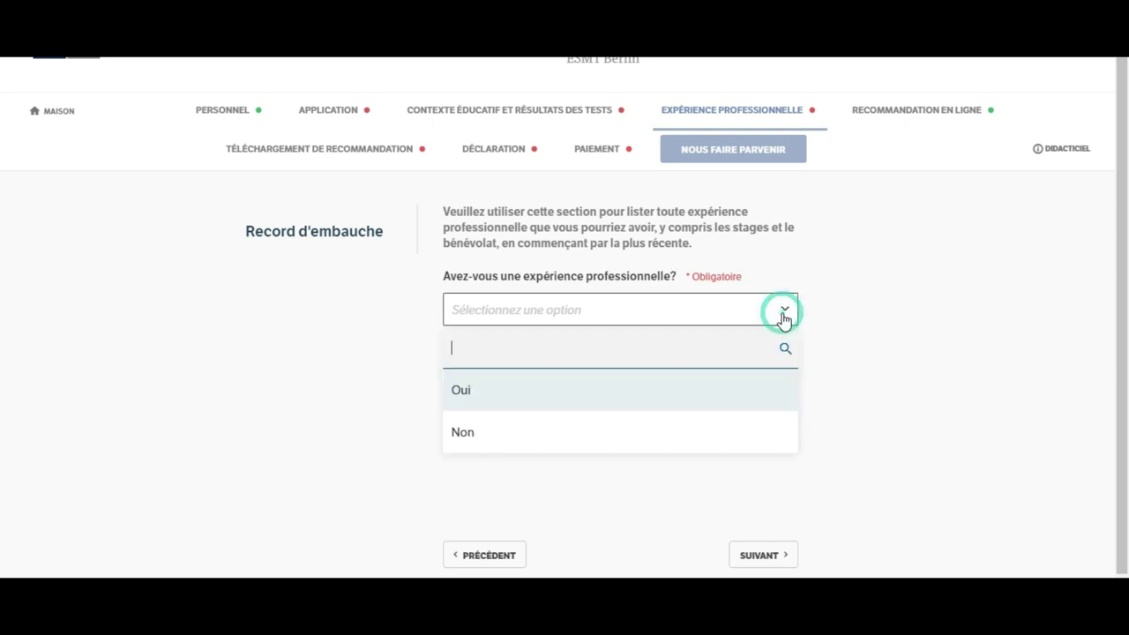
left_click(736, 388)
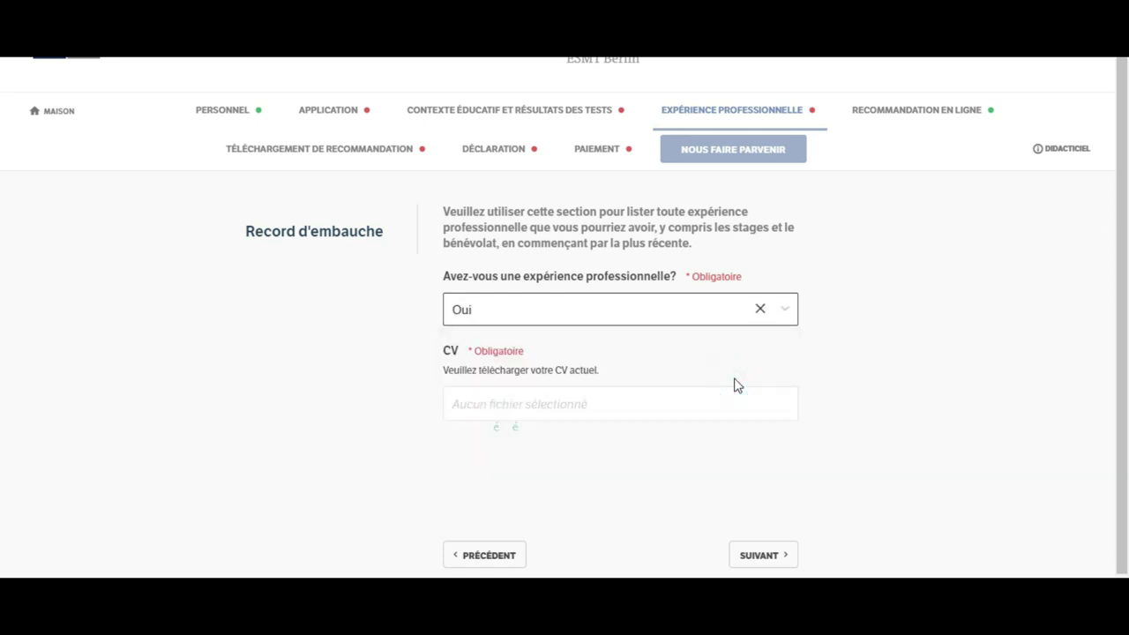
left_click(654, 397)
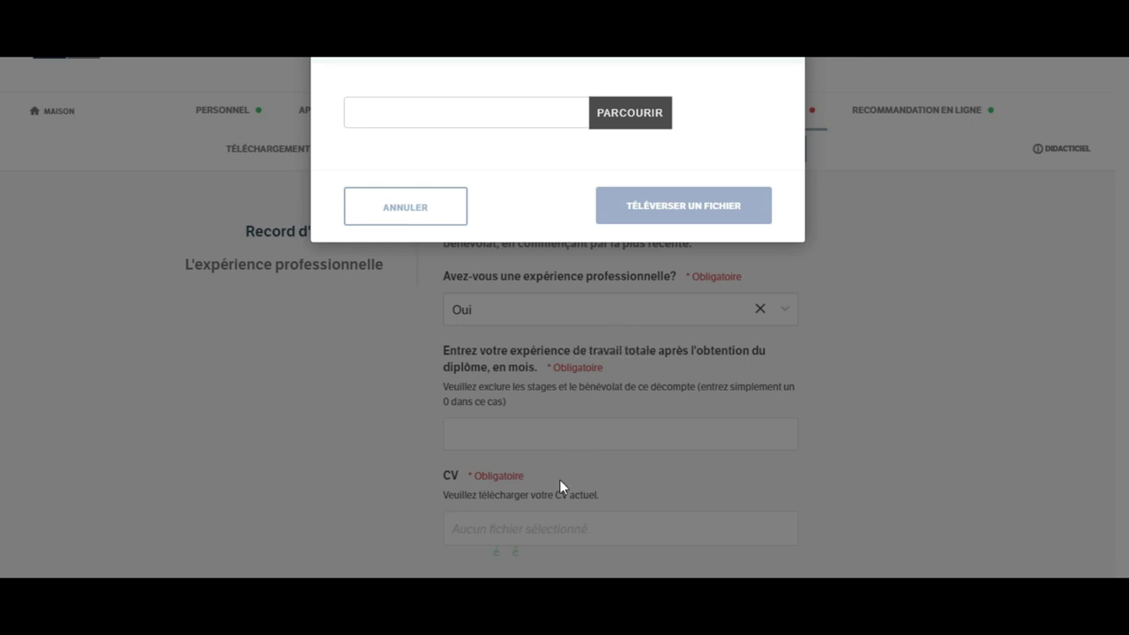
Step: Cancel the CV upload dialog without choosing a file
left_click(448, 223)
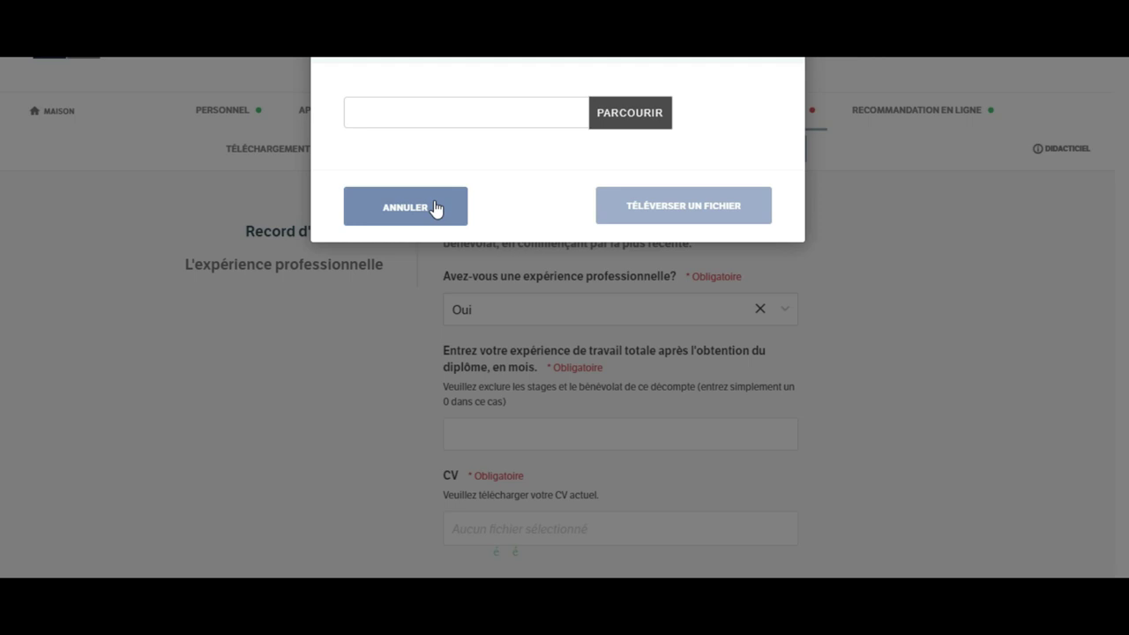
left_click(424, 226)
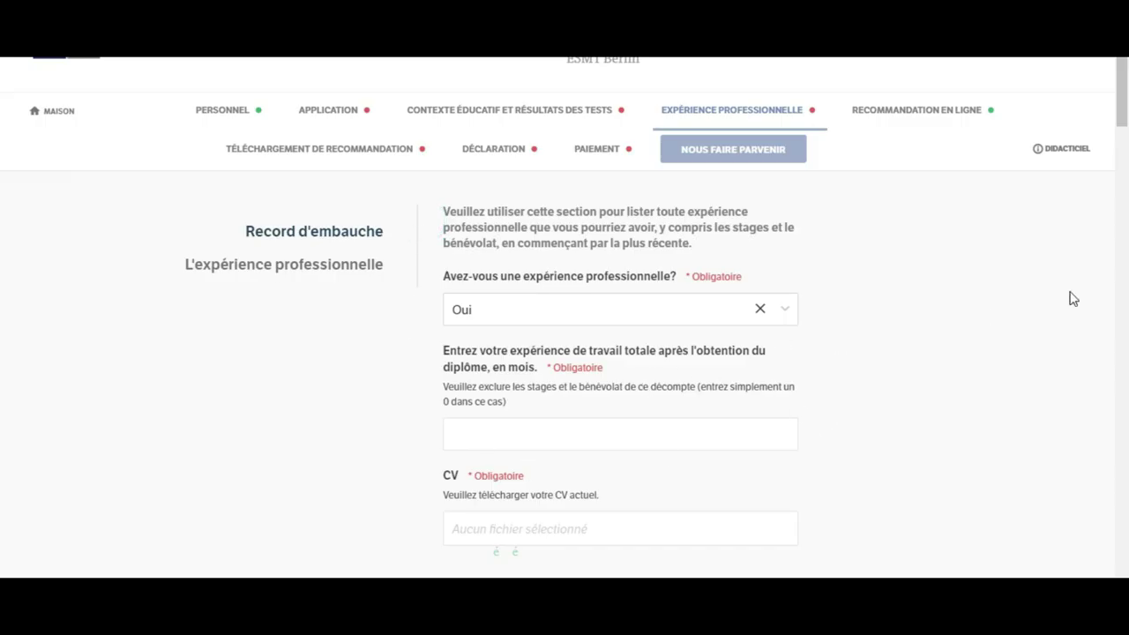
left_click(1122, 89)
scroll(2, 96, "down", 5)
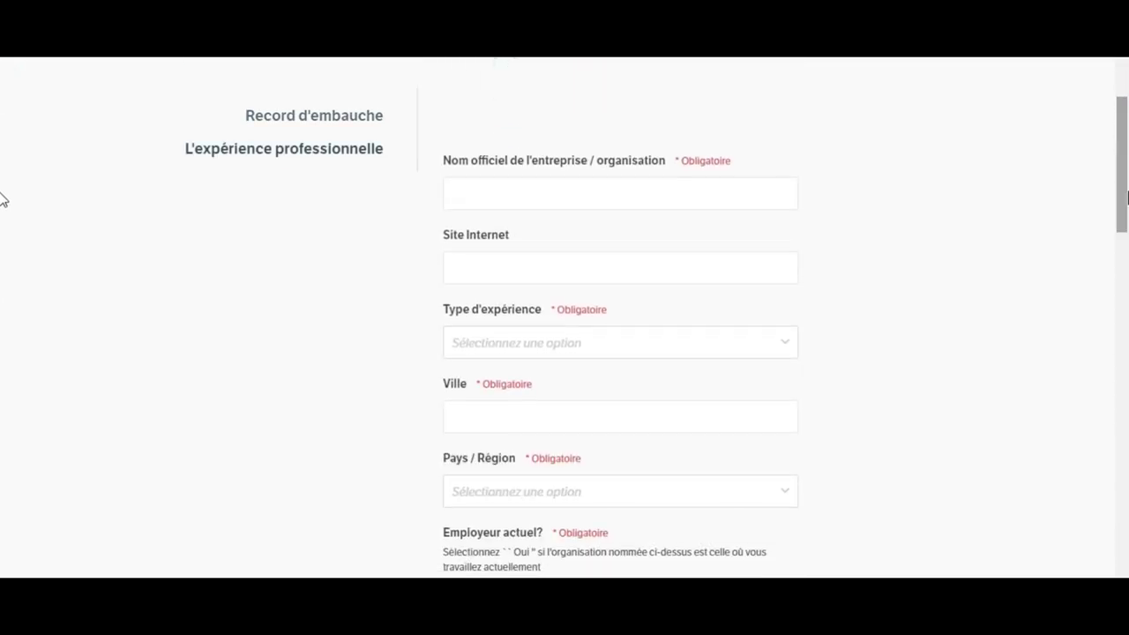
Step: Click through the organisation name, company website and Type d'expérience fields, scrolling the form
left_click(672, 185)
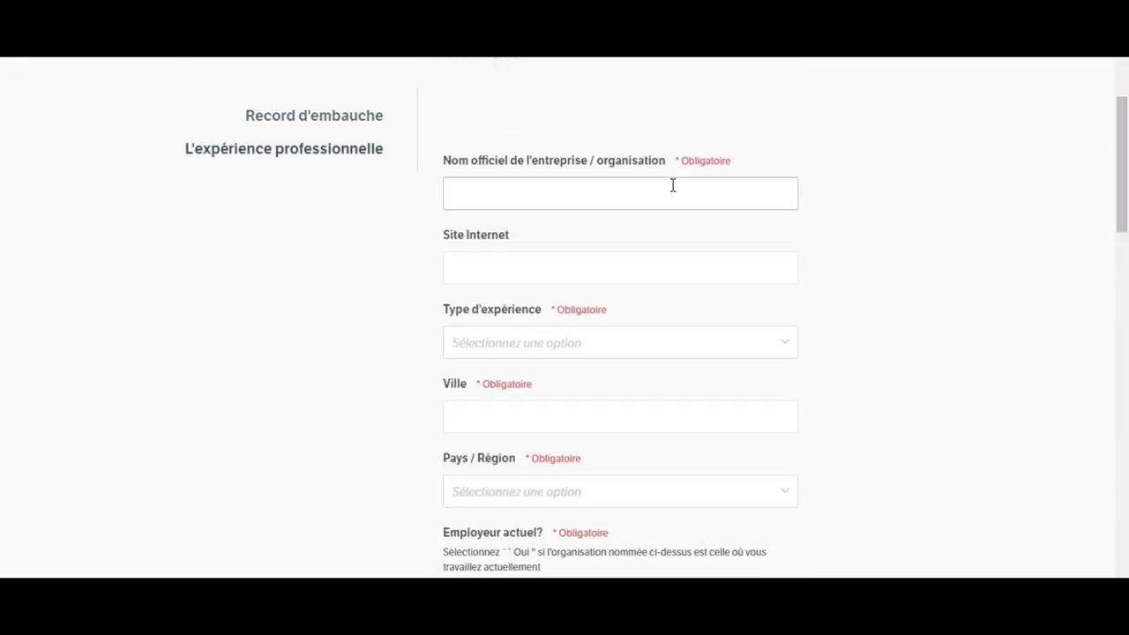
left_click(610, 262)
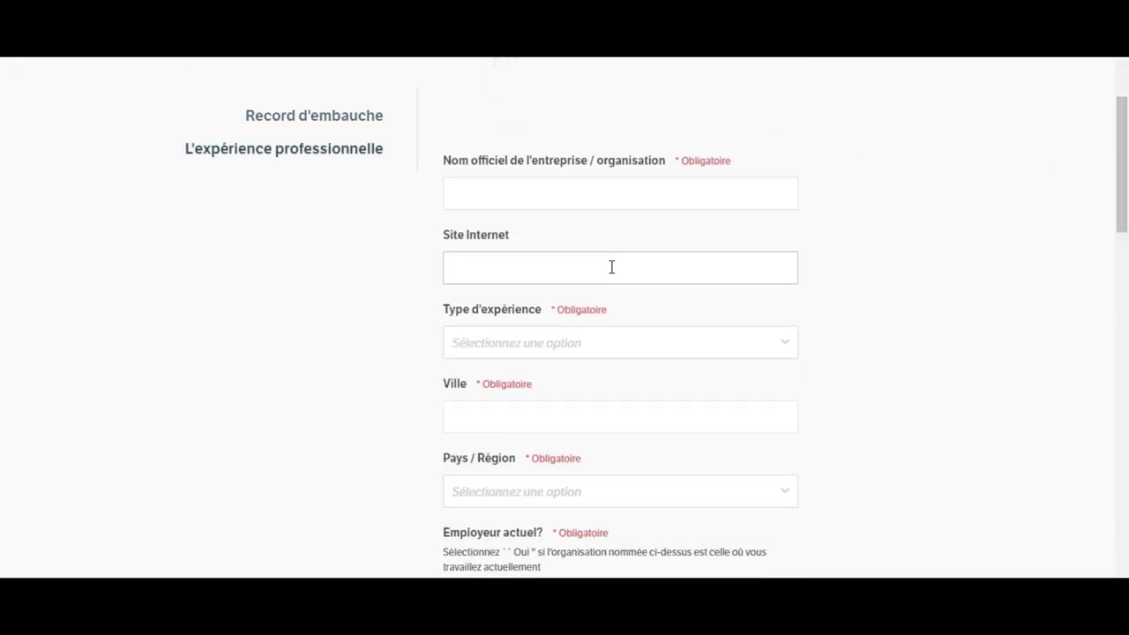
left_click(633, 346)
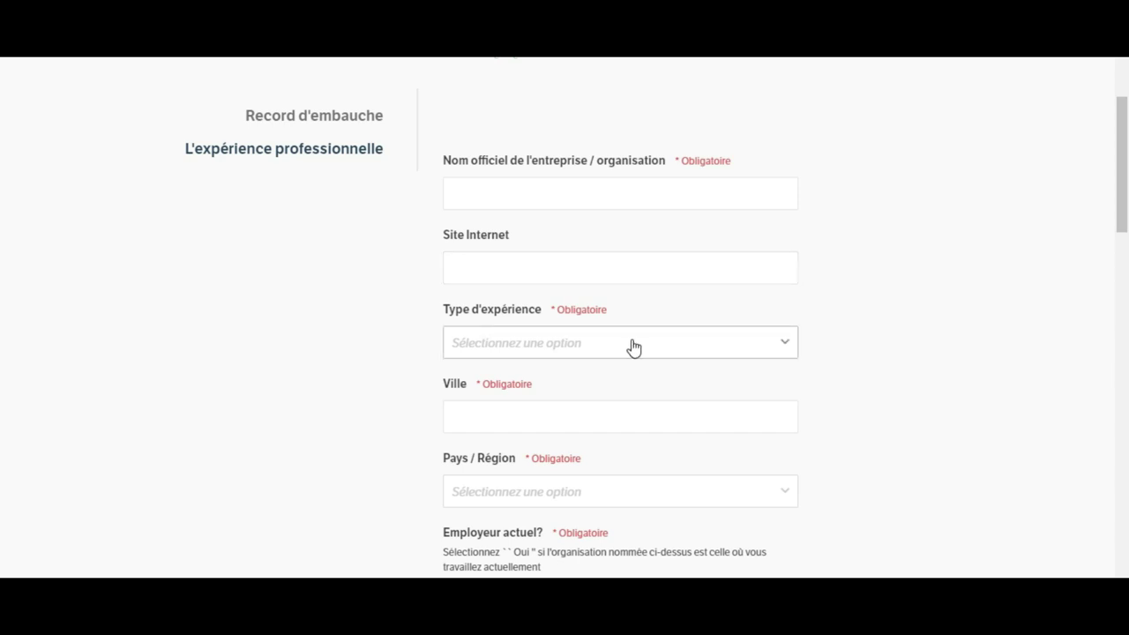
scroll(3, 211, "down", 2)
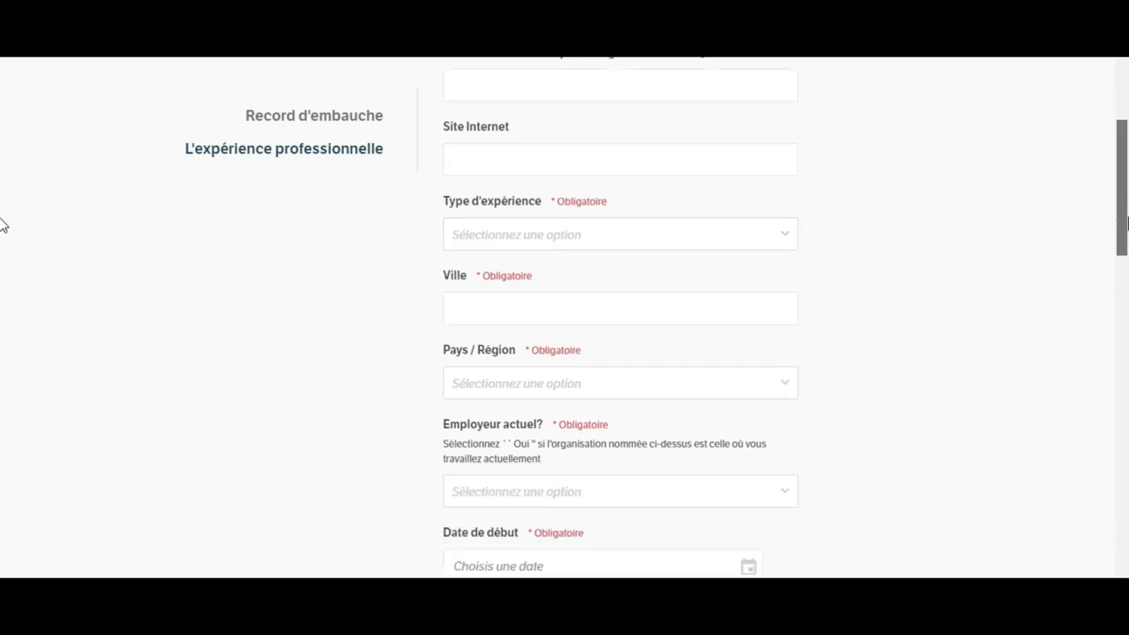
scroll(3, 230, "down", 1)
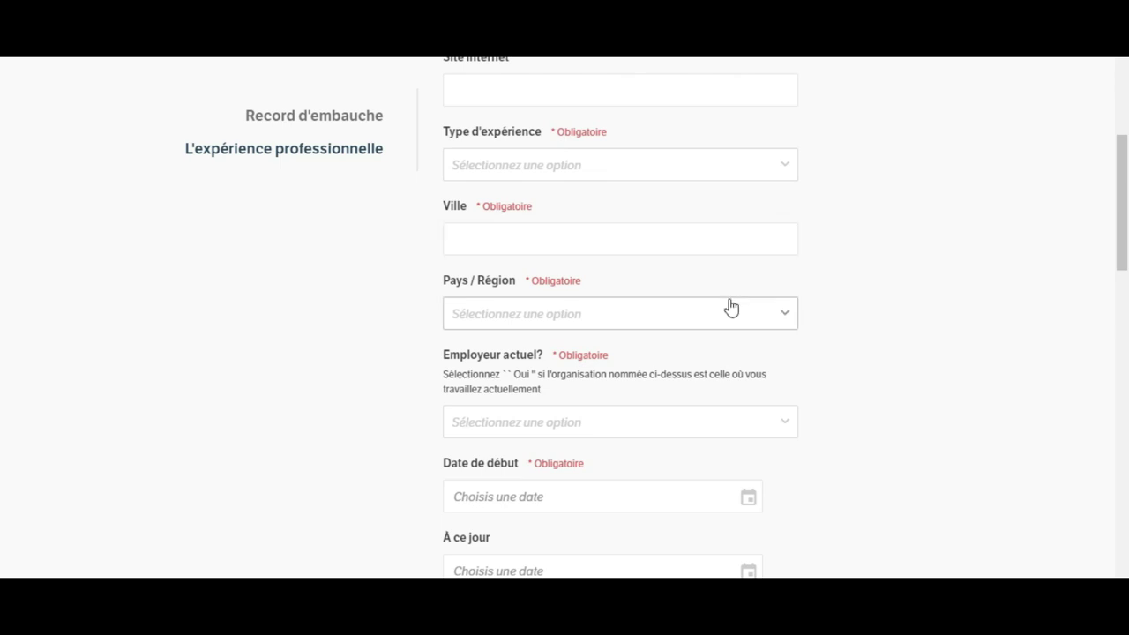
left_click_drag(1123, 216, 1122, 269)
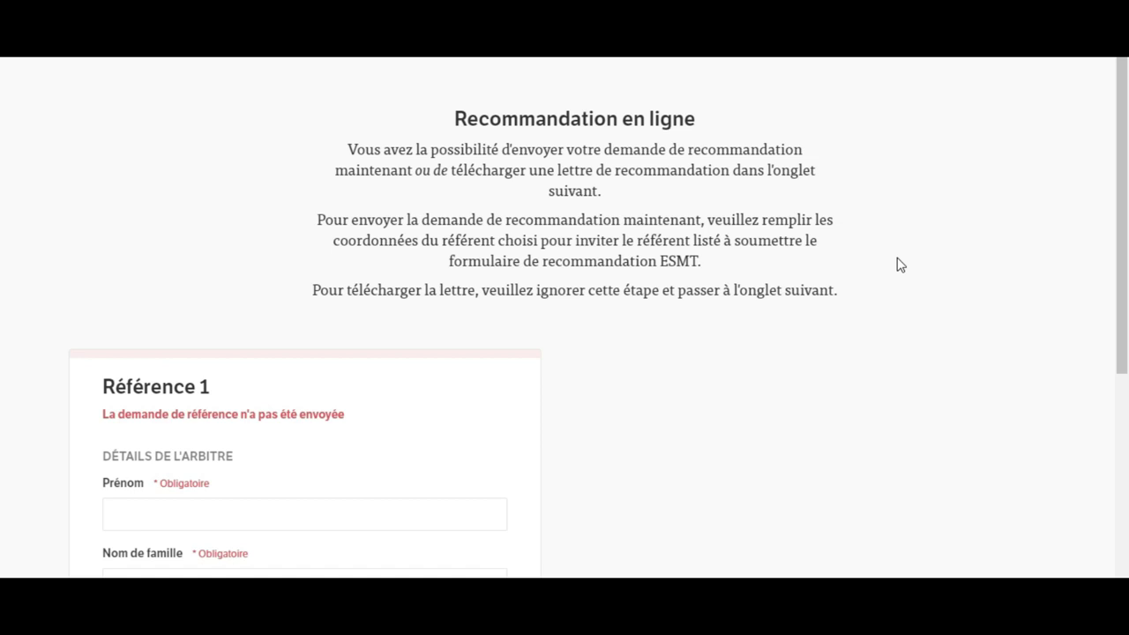
scroll(1, 221, "down", 3)
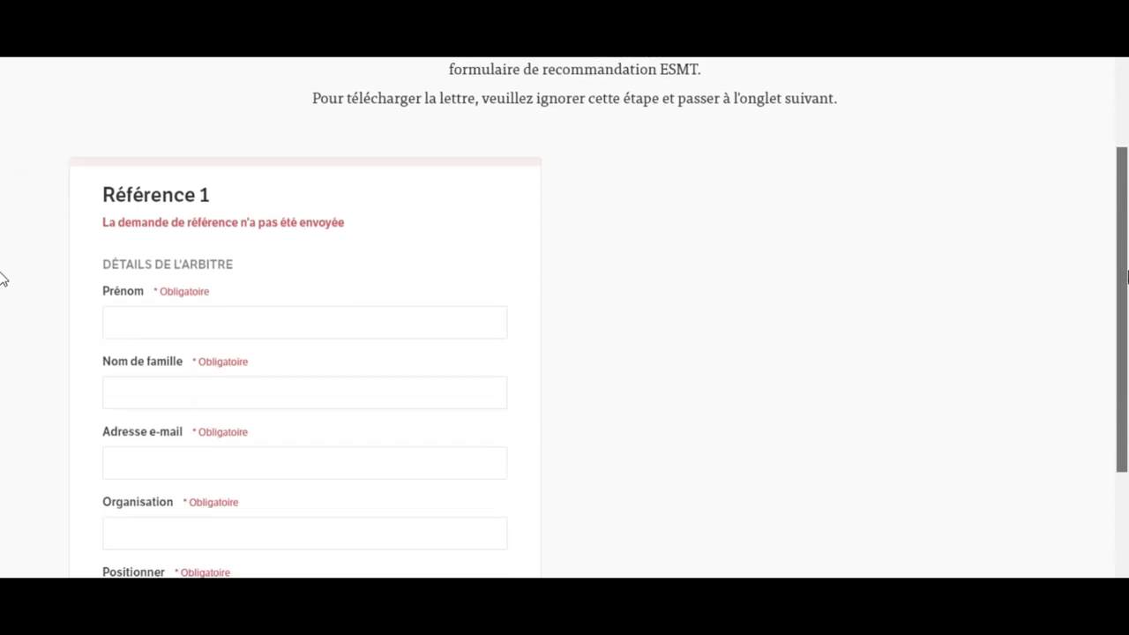
scroll(2, 269, "up", 3)
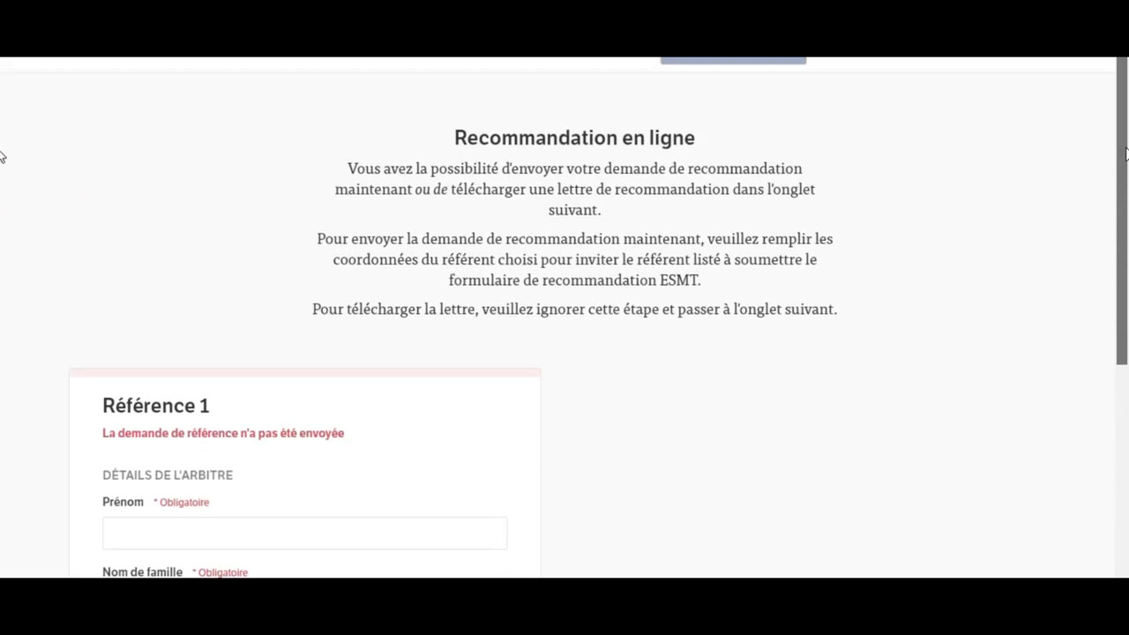
scroll(3, 145, "up", 1)
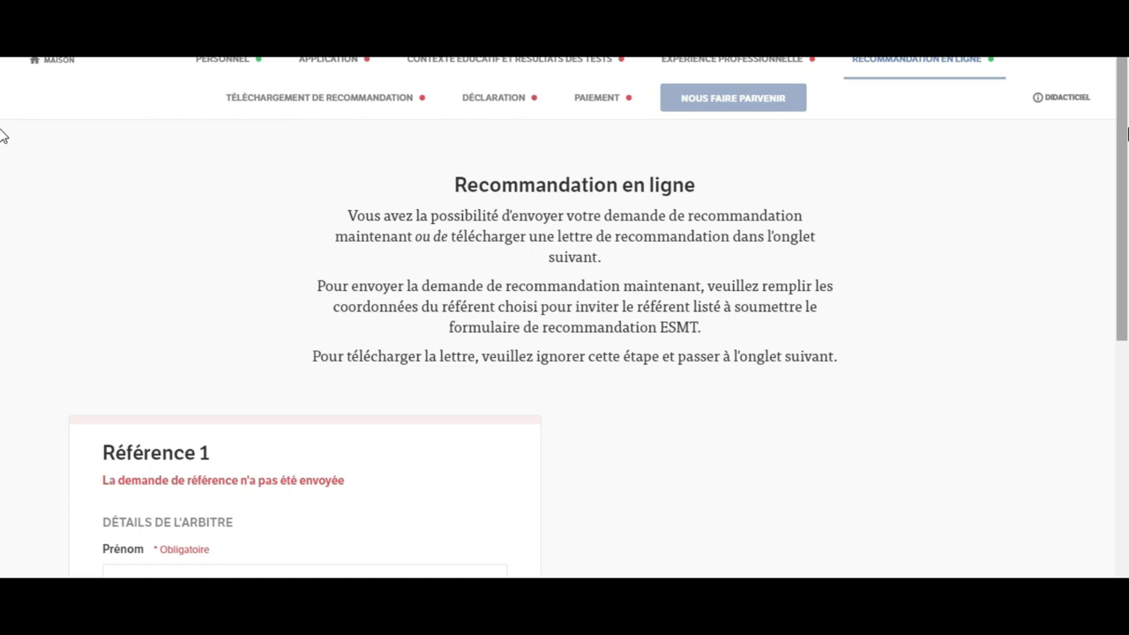
left_click_drag(1125, 132, 1126, 350)
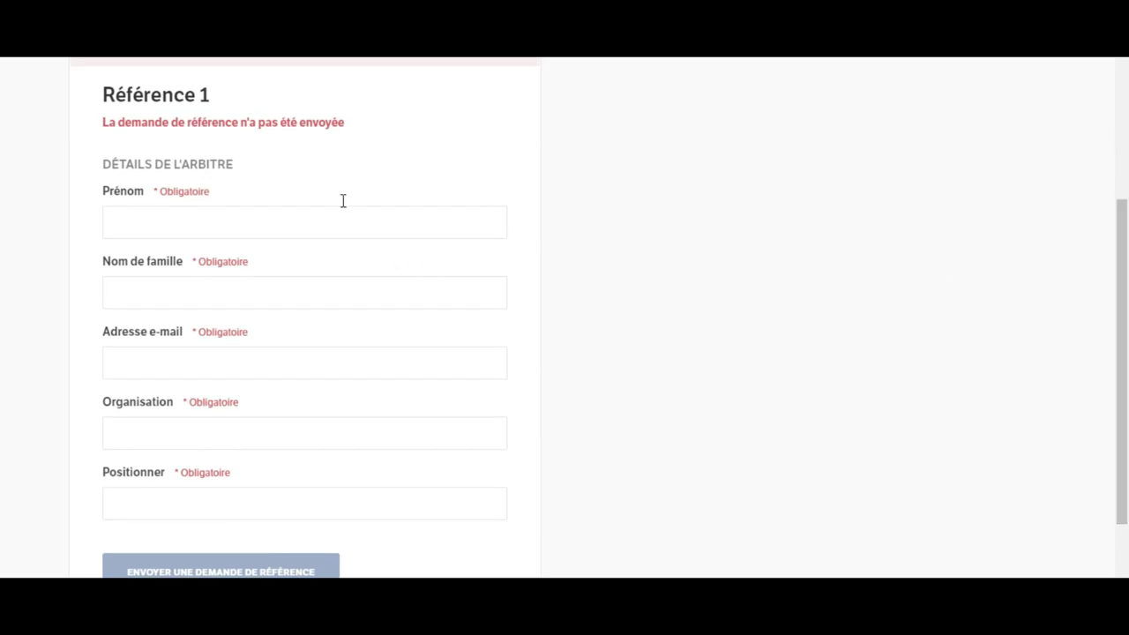
Step: Focus the referee's Prénom field, dismiss its autofill list, then go to Téléchargement de recommandation
left_click(268, 225)
left_click(276, 224)
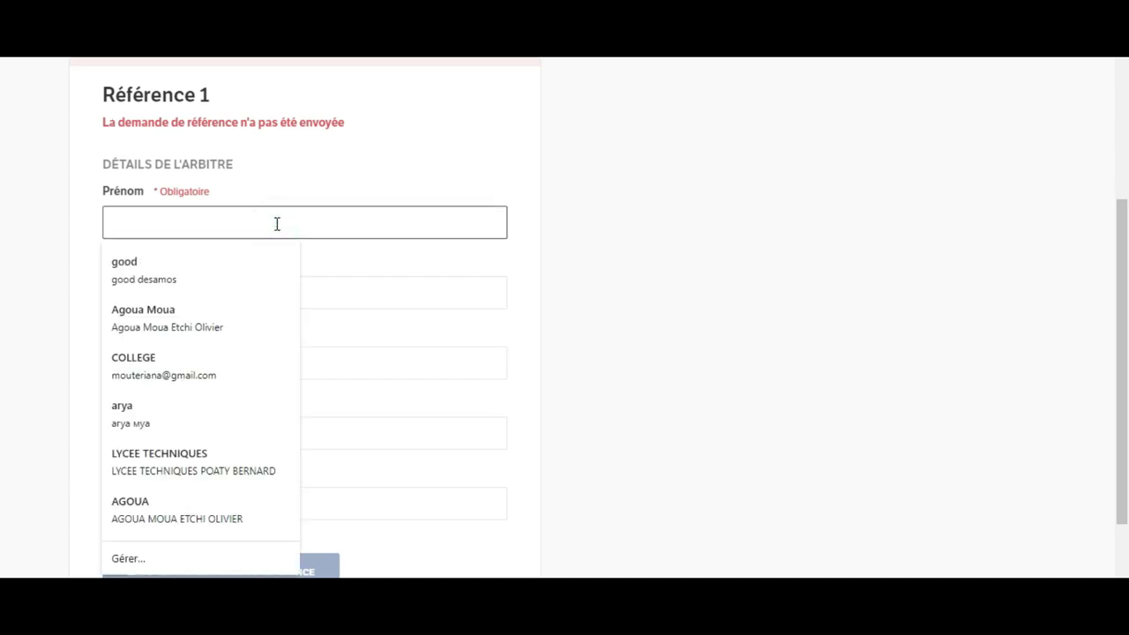
left_click(485, 122)
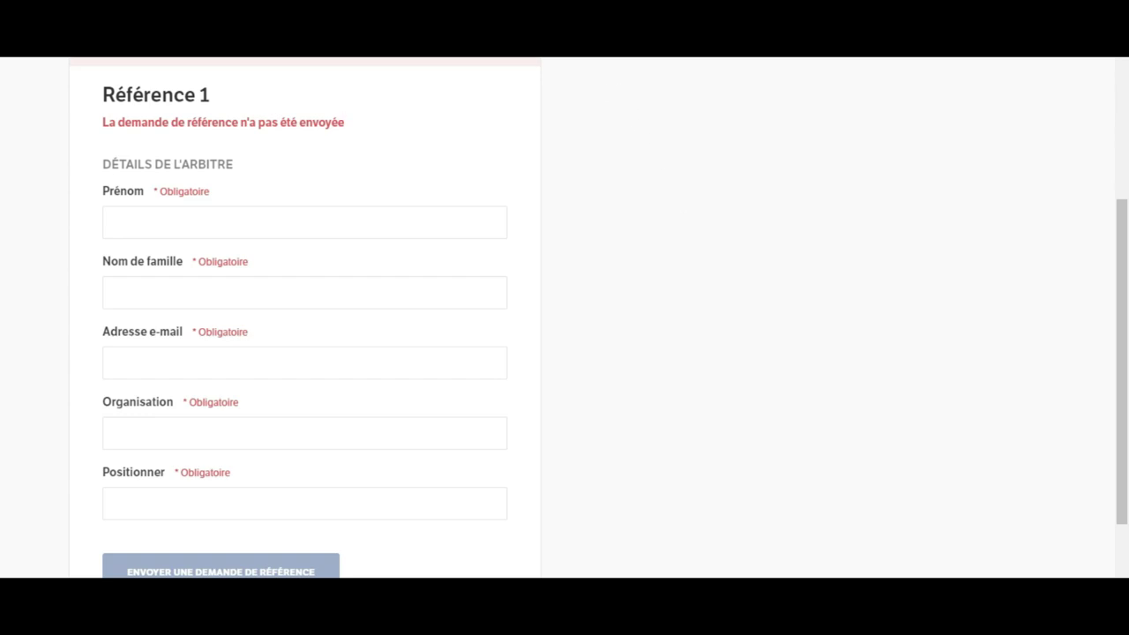
left_click(397, 155)
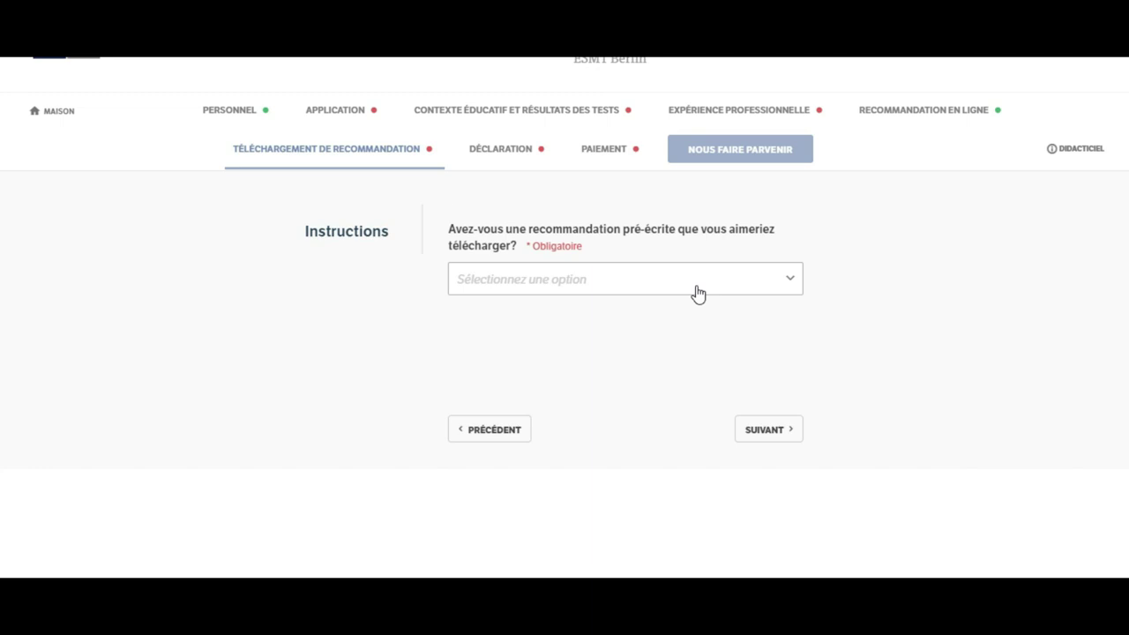
Step: Answer Oui to the pre-written letter question and scroll down to the Lettre de recommandation field
left_click(764, 281)
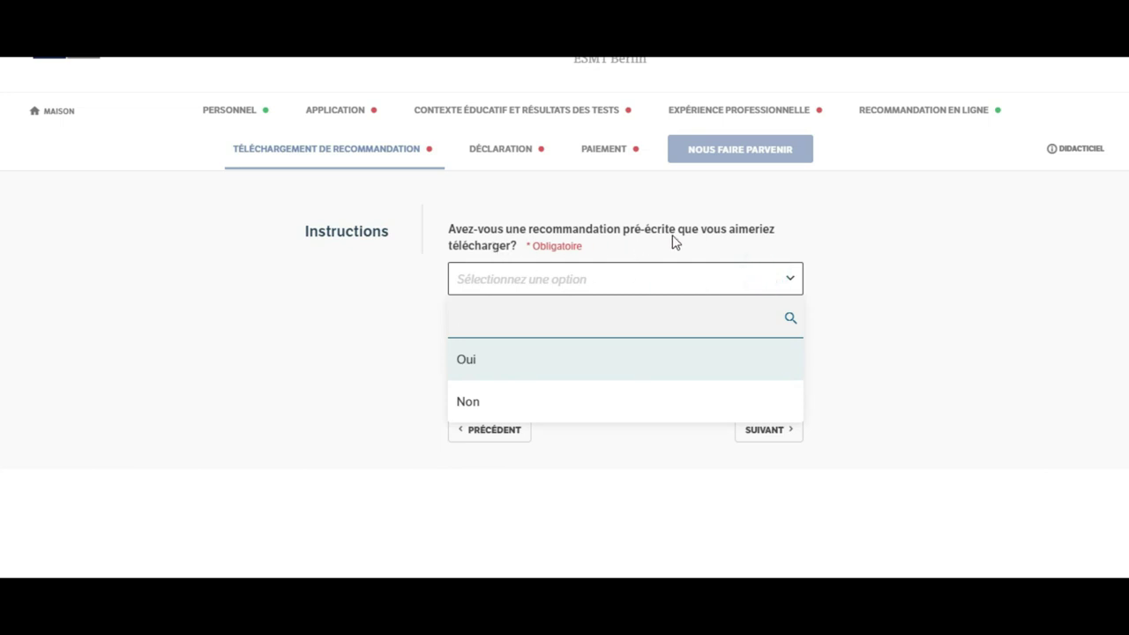
left_click(477, 378)
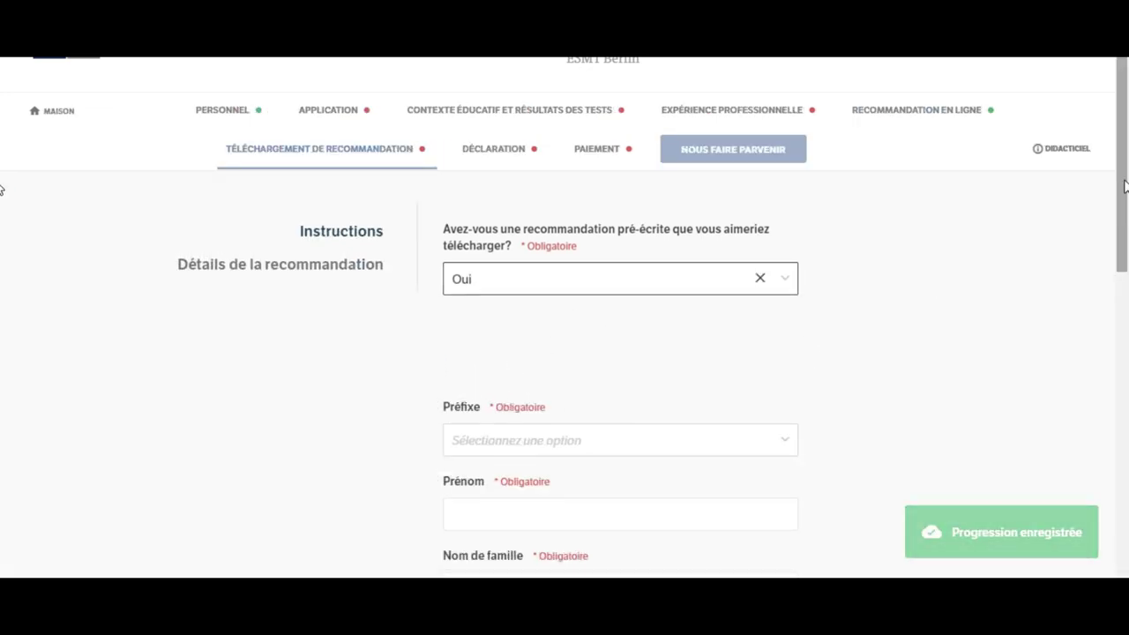
scroll(1125, 185, "down", 3)
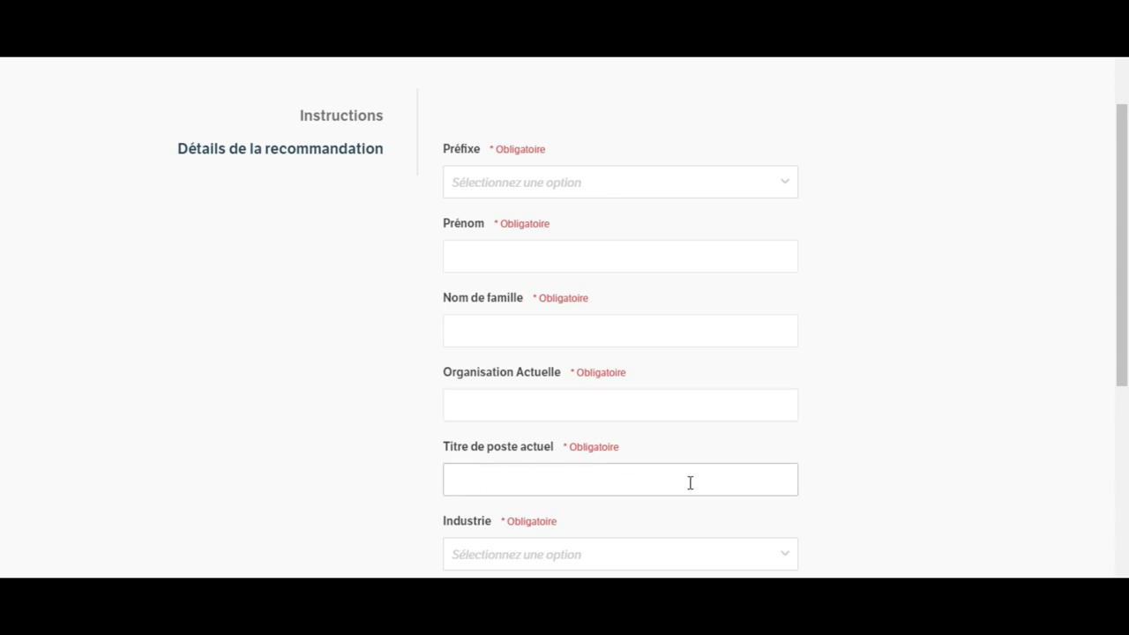
left_click(2, 309)
scroll(3, 433, "down", 3)
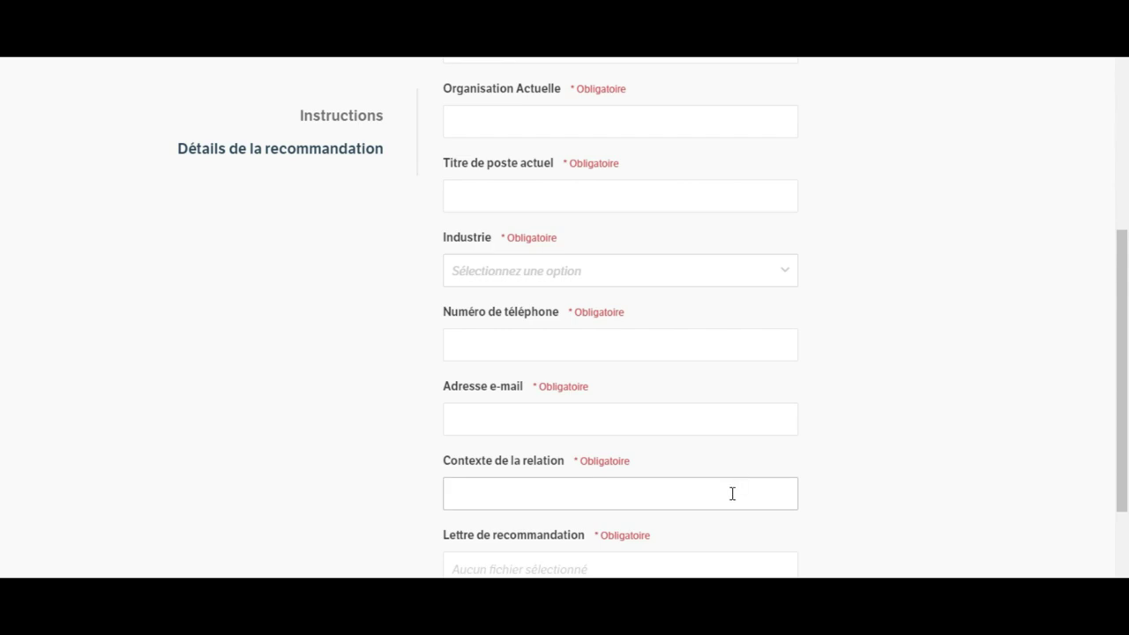
left_click_drag(1128, 284, 1122, 361)
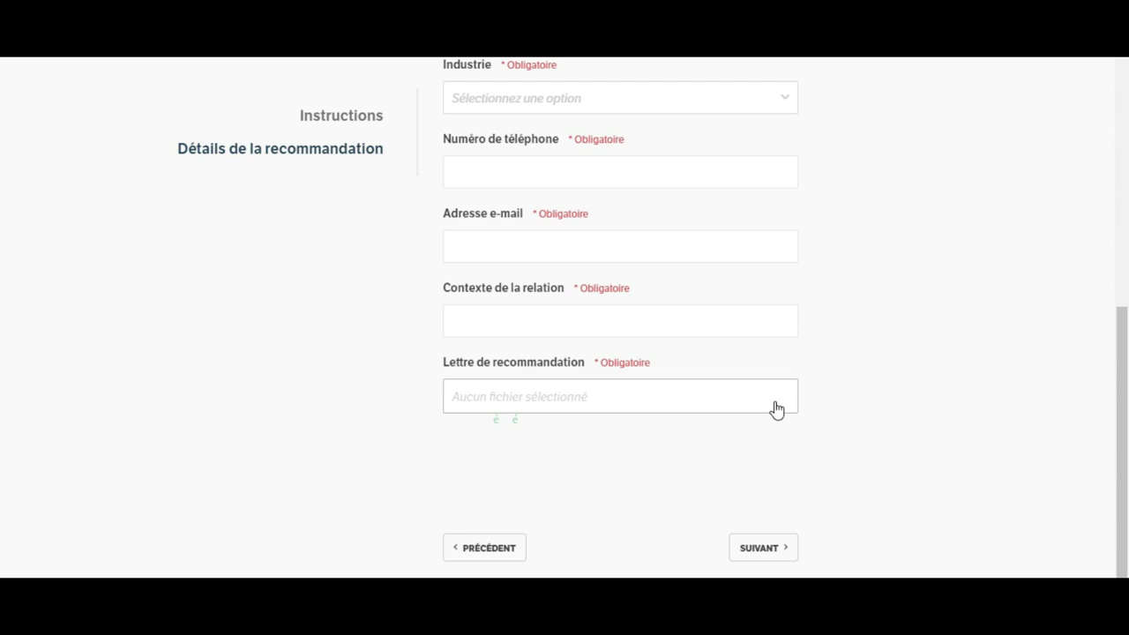
Step: Open the Lettre de recommandation upload window, close it without uploading, and scroll down the page
left_click(741, 398)
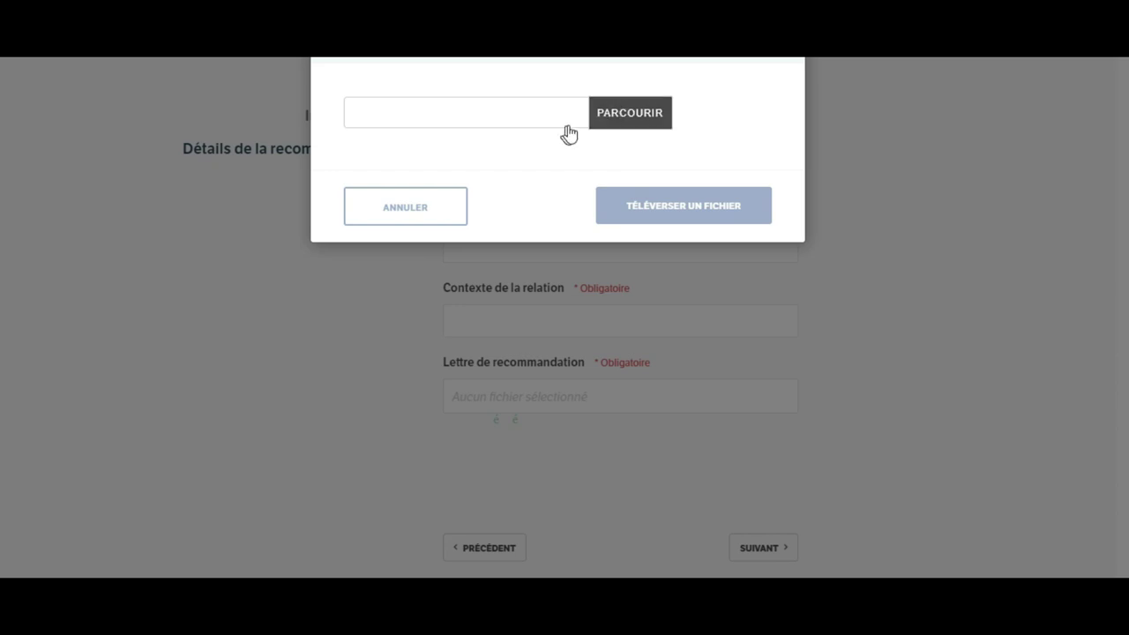
key("Escape")
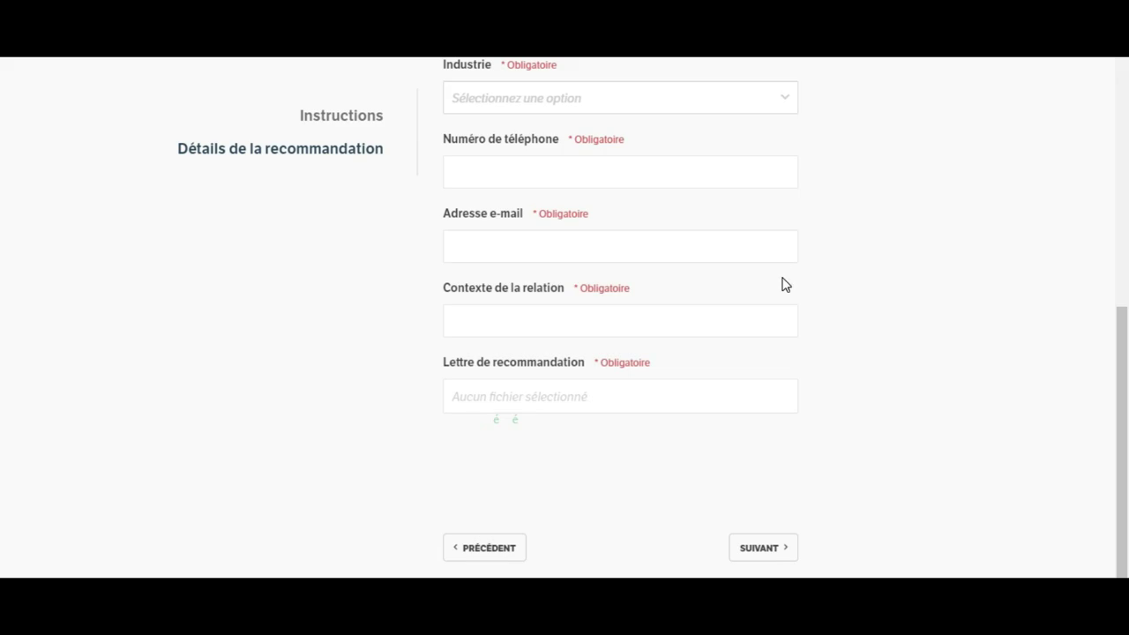
scroll(3, 368, "down", 1)
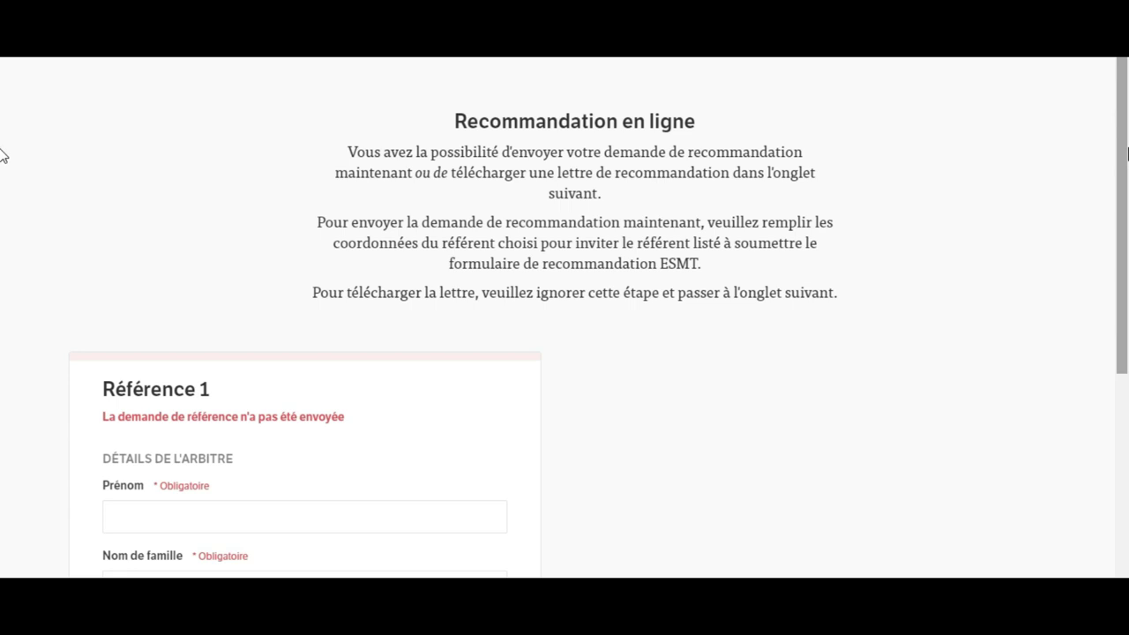
Step: Return to the TÉLÉCHARGEMENT DE RECOMMANDATION tab, with Oui still selected
scroll(1109, 202, "down", 1)
scroll(1117, 159, "up", 2)
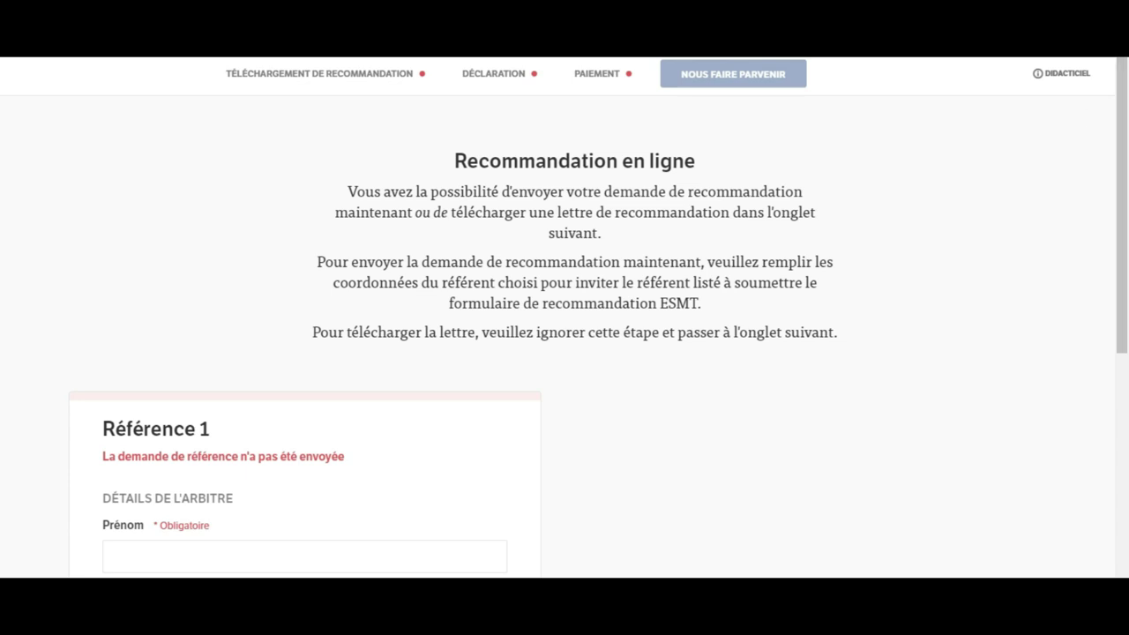
left_click(342, 82)
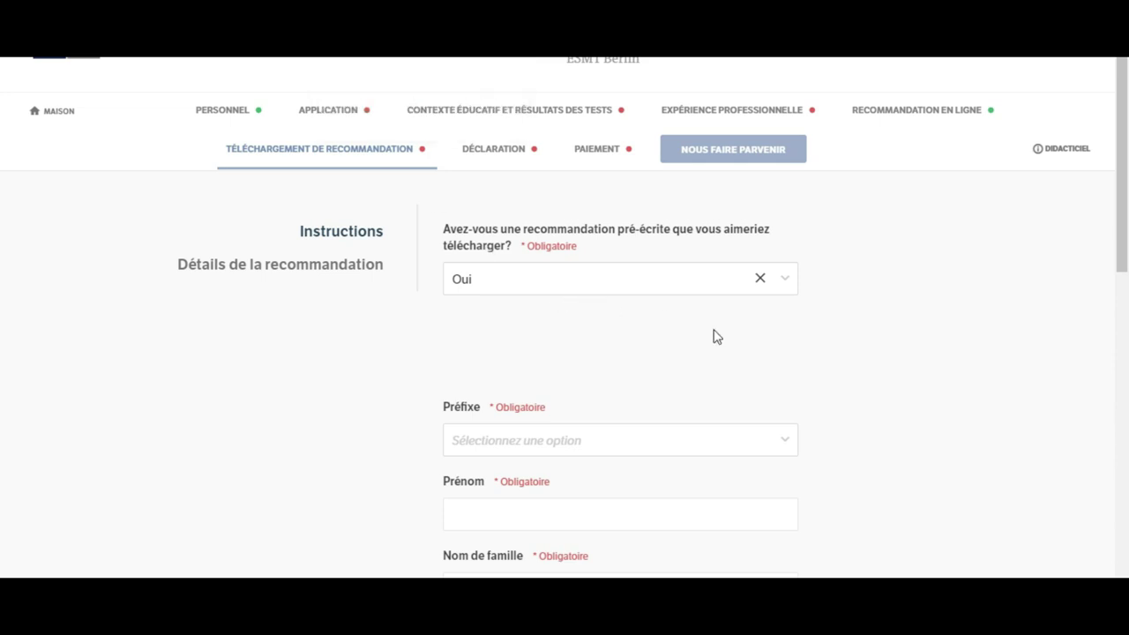
left_click_drag(1123, 181, 1123, 283)
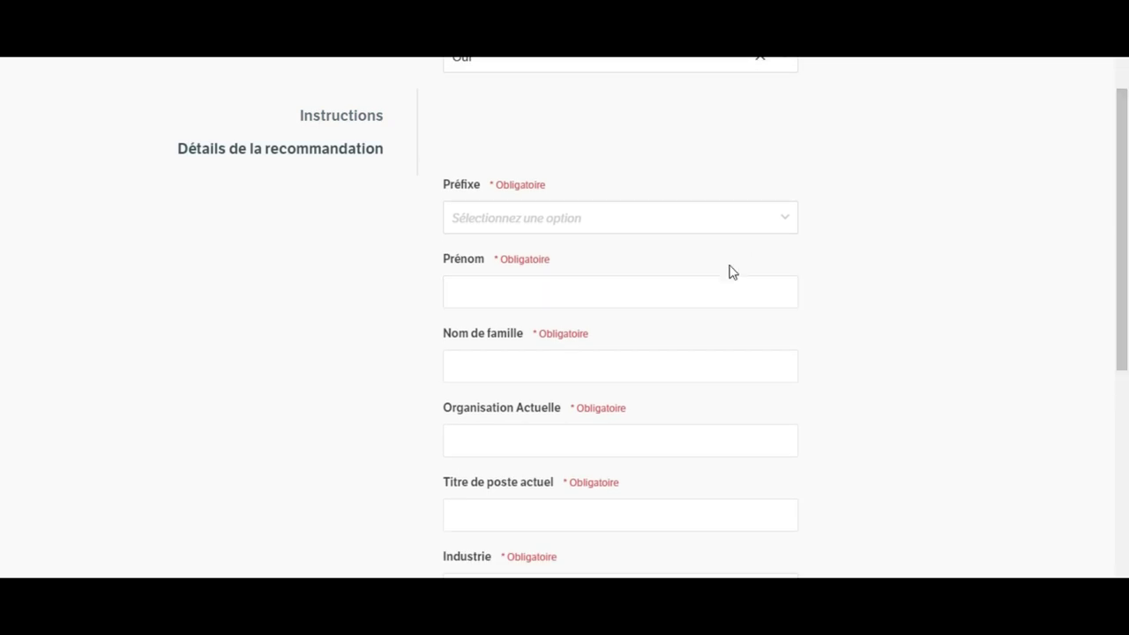
left_click_drag(1122, 190, 1121, 453)
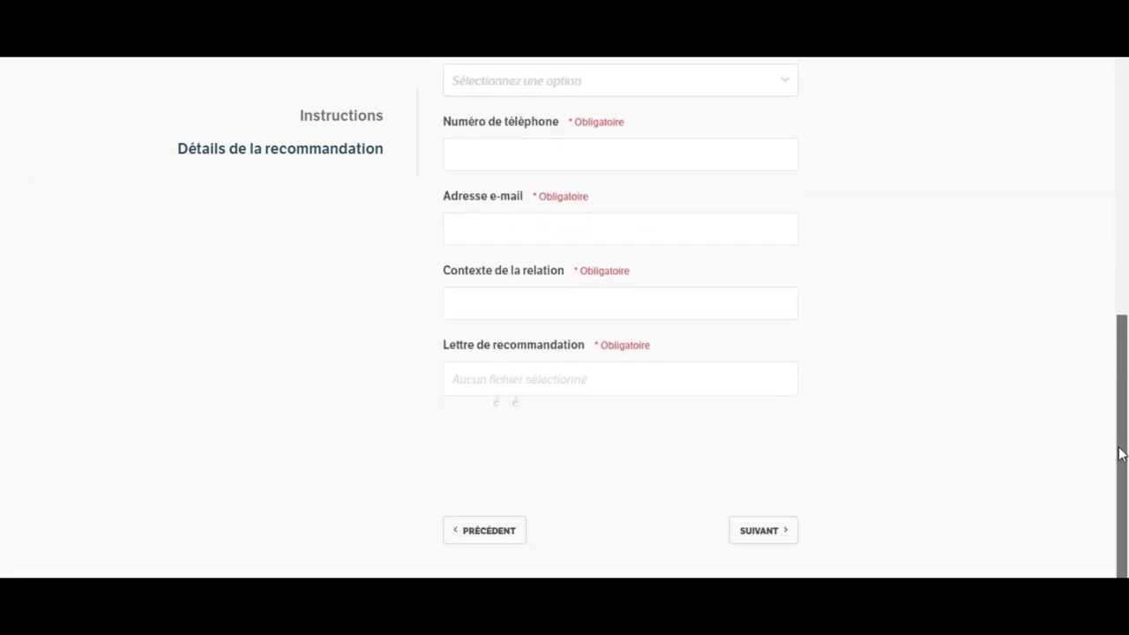
left_click(708, 397)
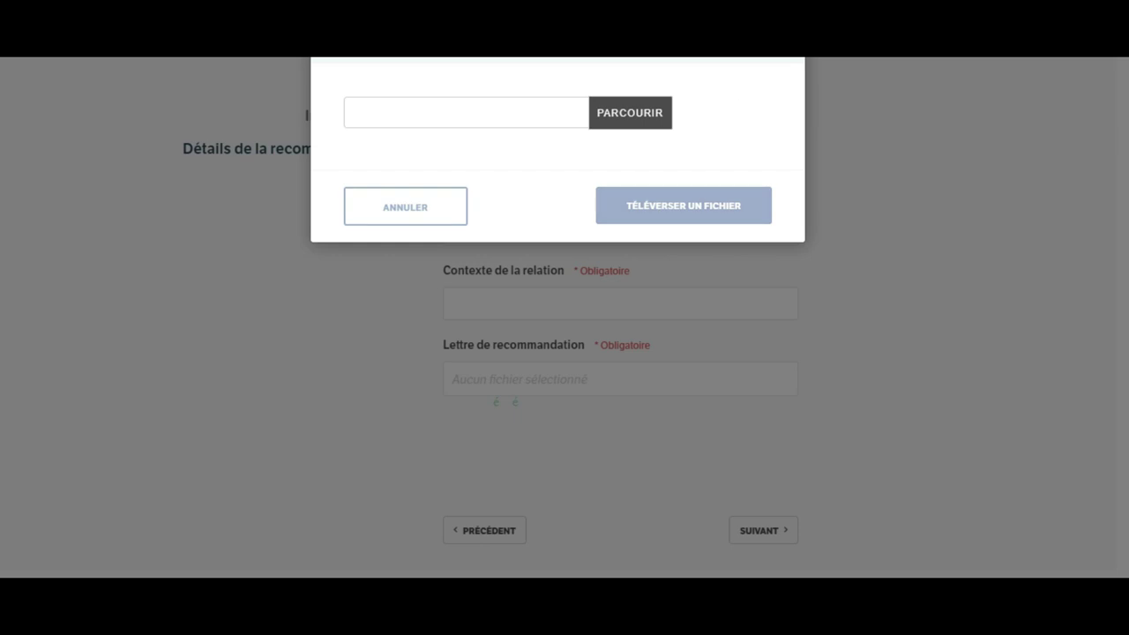
left_click(710, 400)
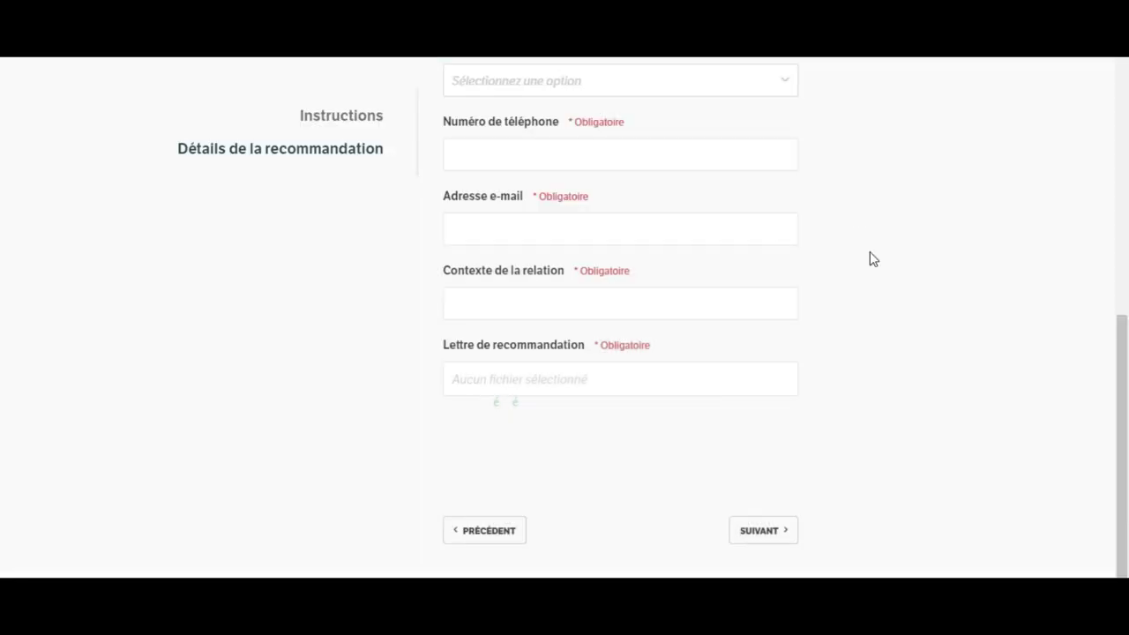